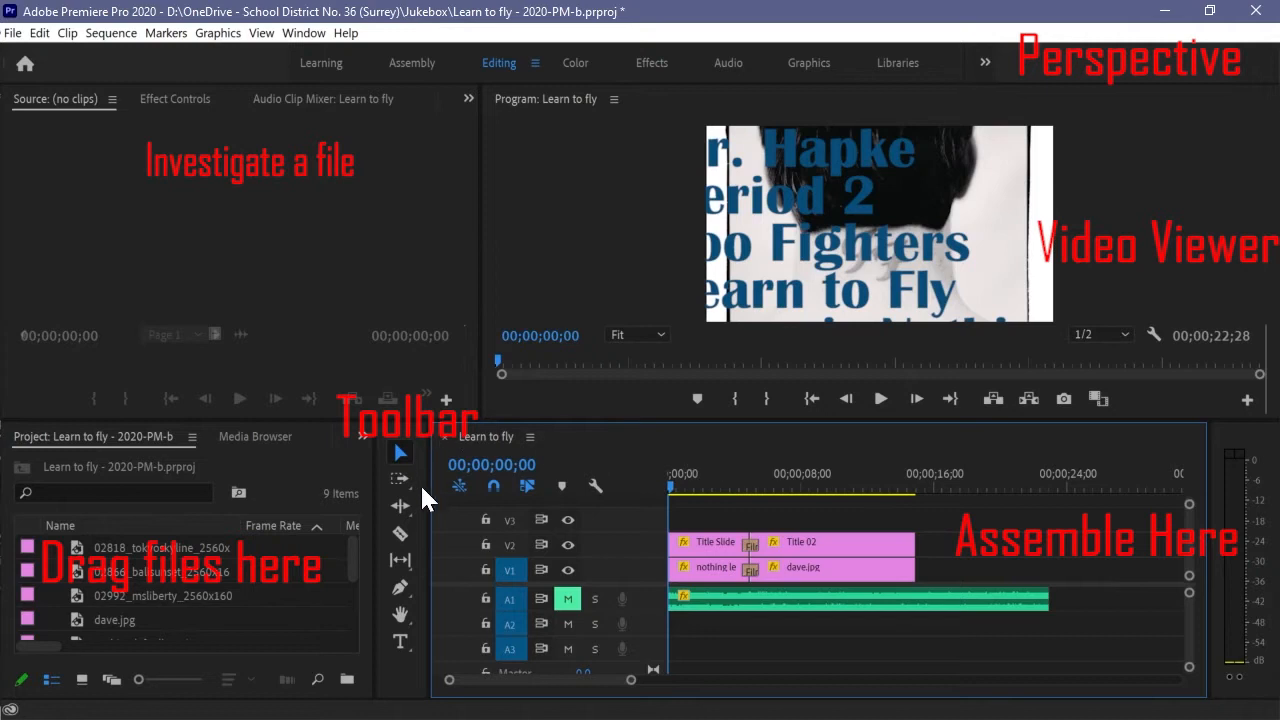
{"action": "left_click", "coordinate": [603, 229]}
{"action": "left_click", "coordinate": [283, 189]}
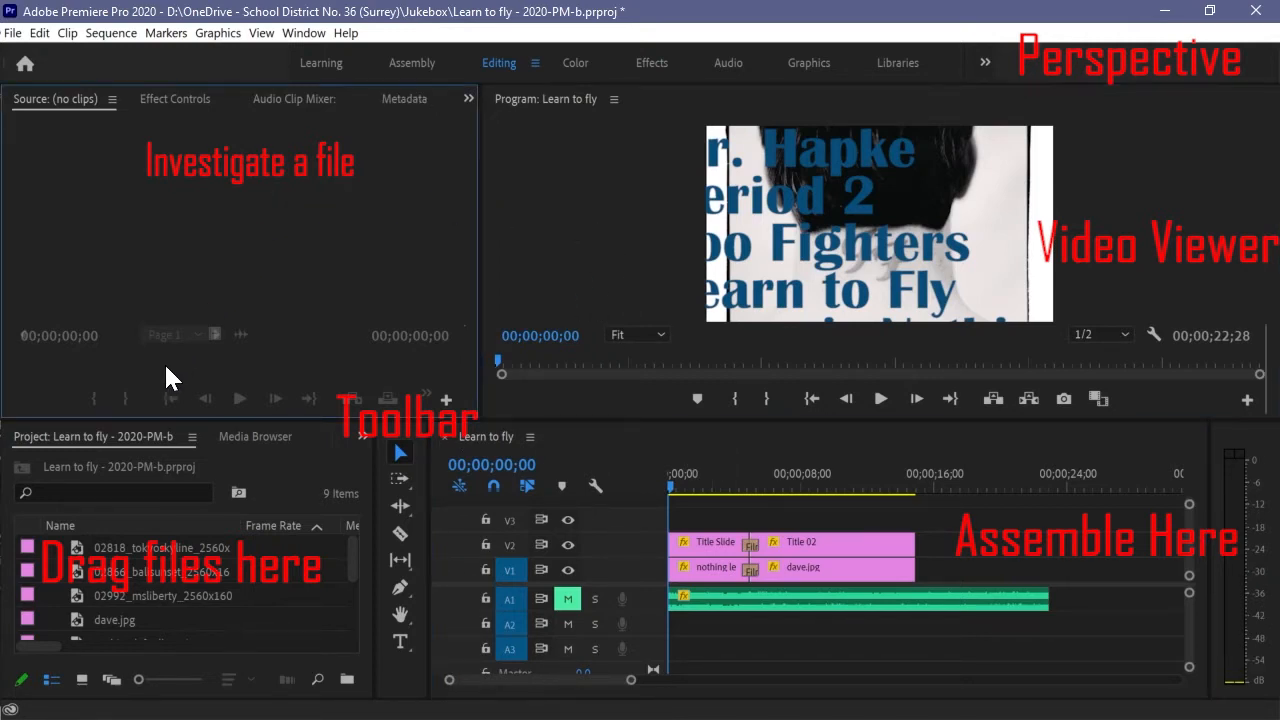
{"action": "left_click", "coordinate": [124, 439]}
{"action": "left_click", "coordinate": [402, 440]}
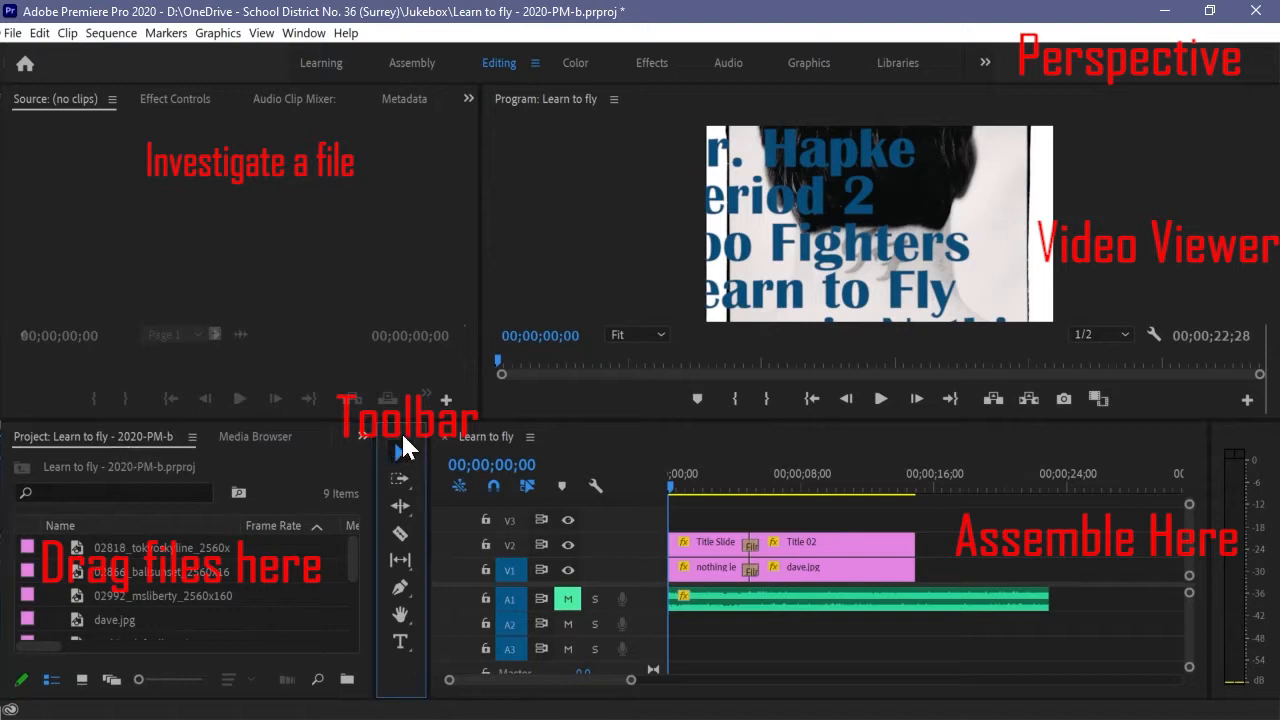
{"action": "left_click", "coordinate": [492, 441]}
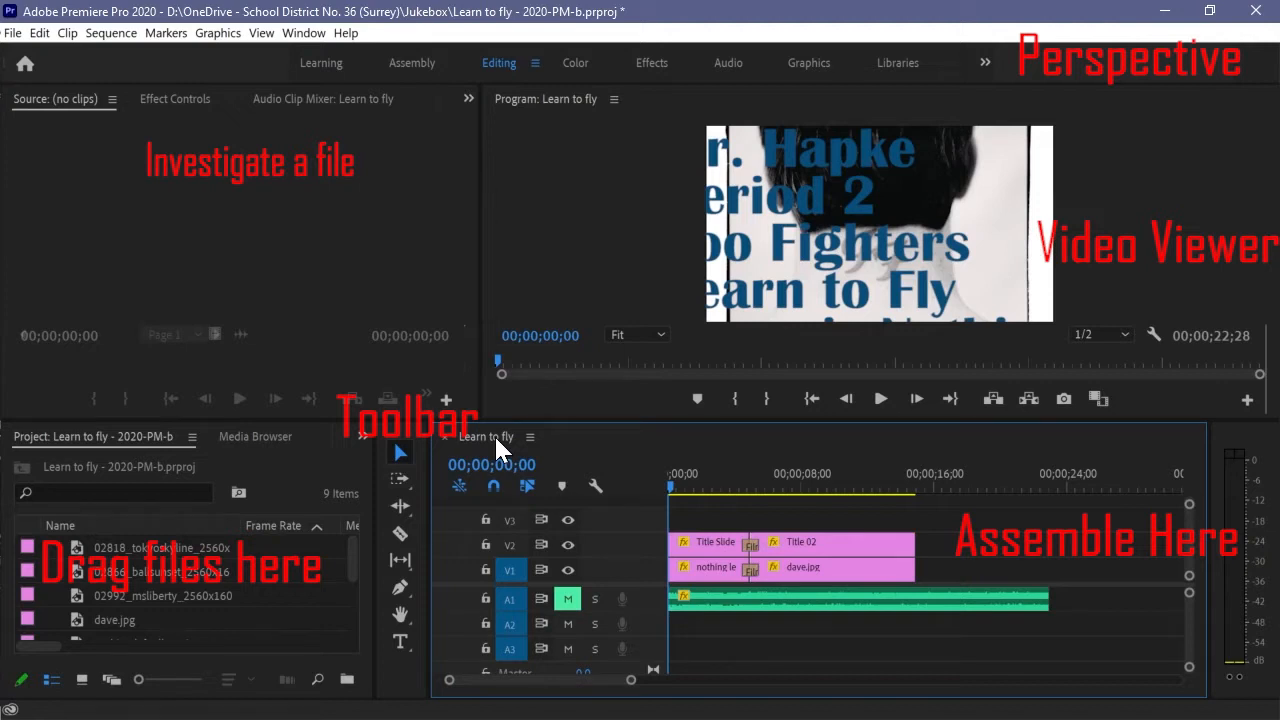
{"action": "left_click", "coordinate": [407, 447]}
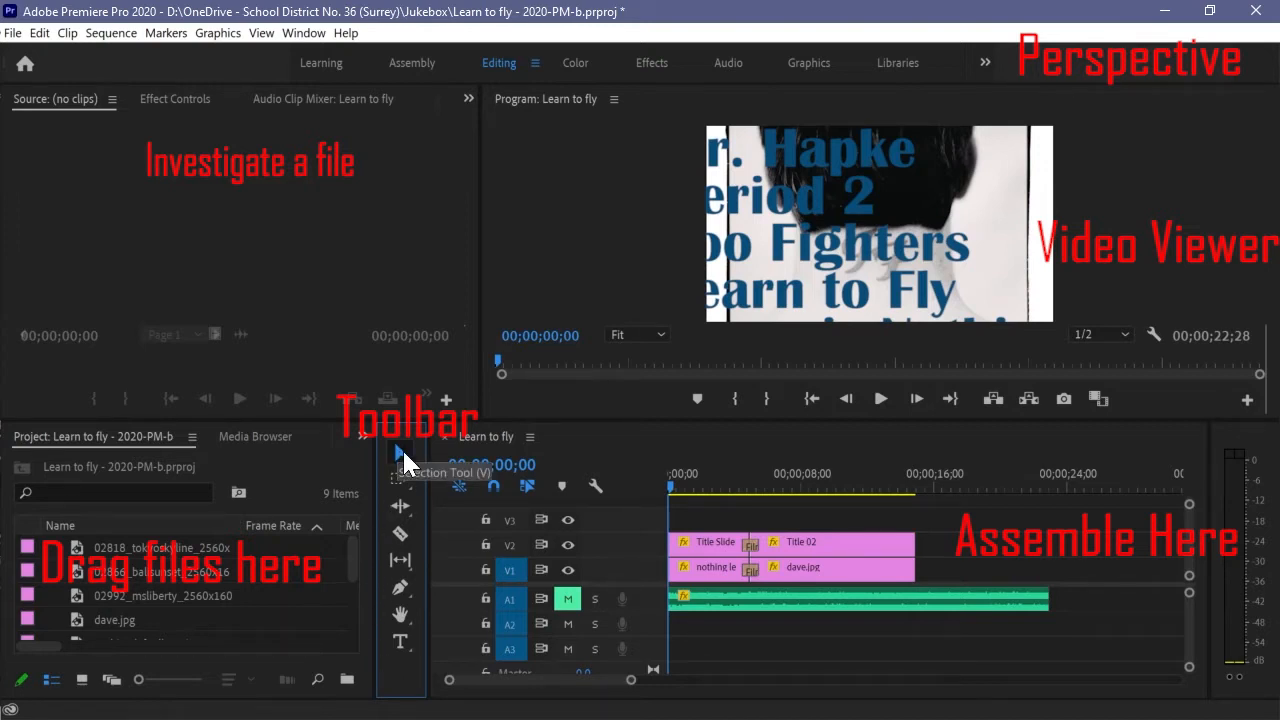
{"action": "left_click", "coordinate": [618, 447]}
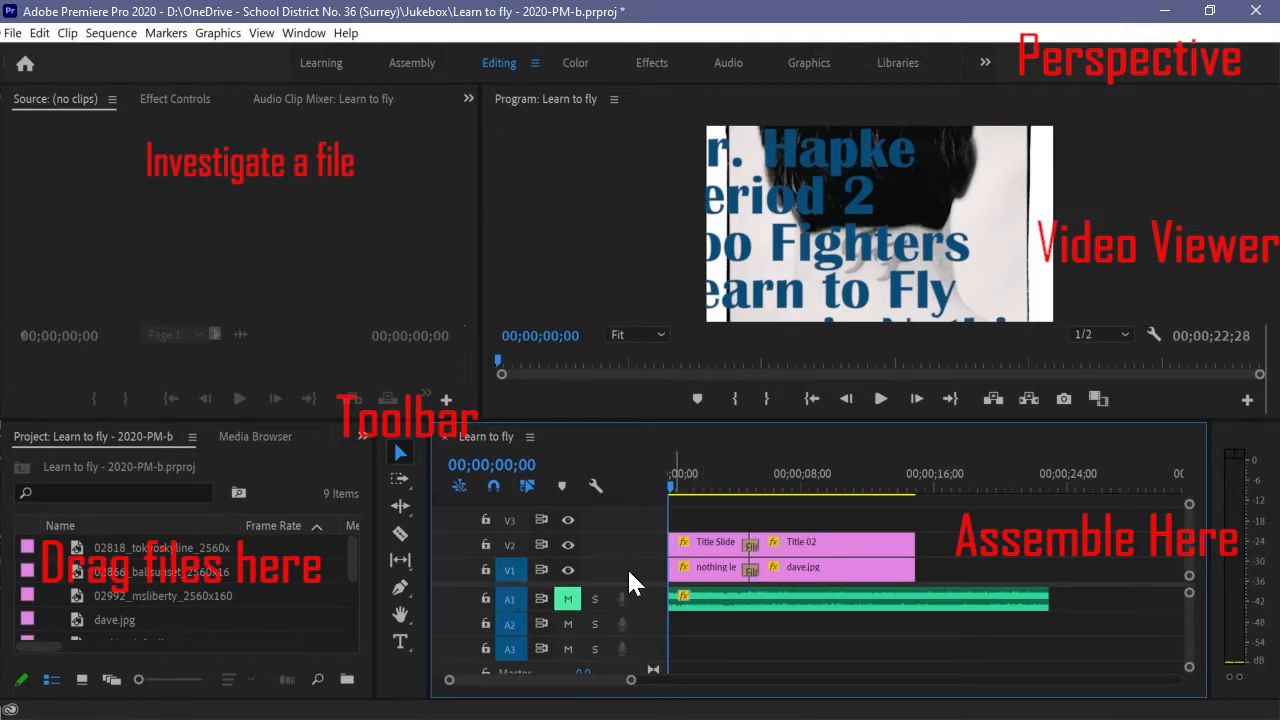
Step: Select the nothing left album and Title Slide clips in the sequence, then scrub through it to 00;00;10;20
{"action": "left_click", "coordinate": [697, 573]}
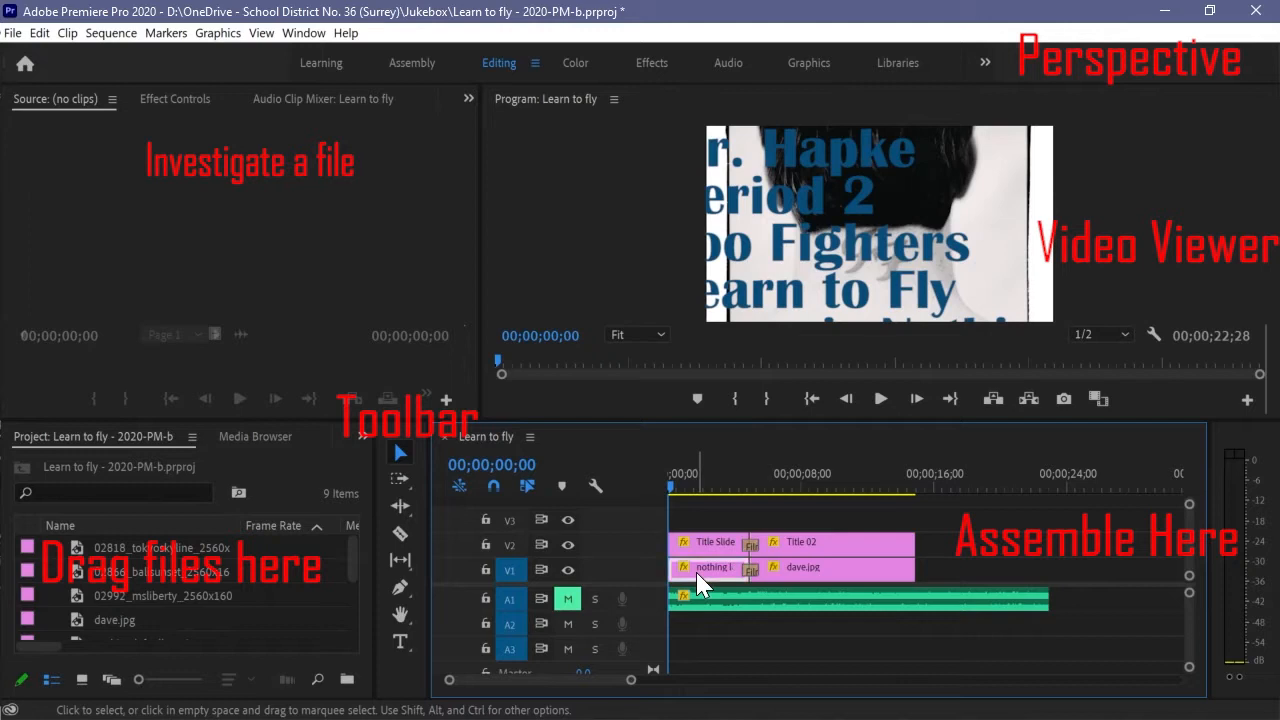
{"action": "left_click", "coordinate": [702, 553]}
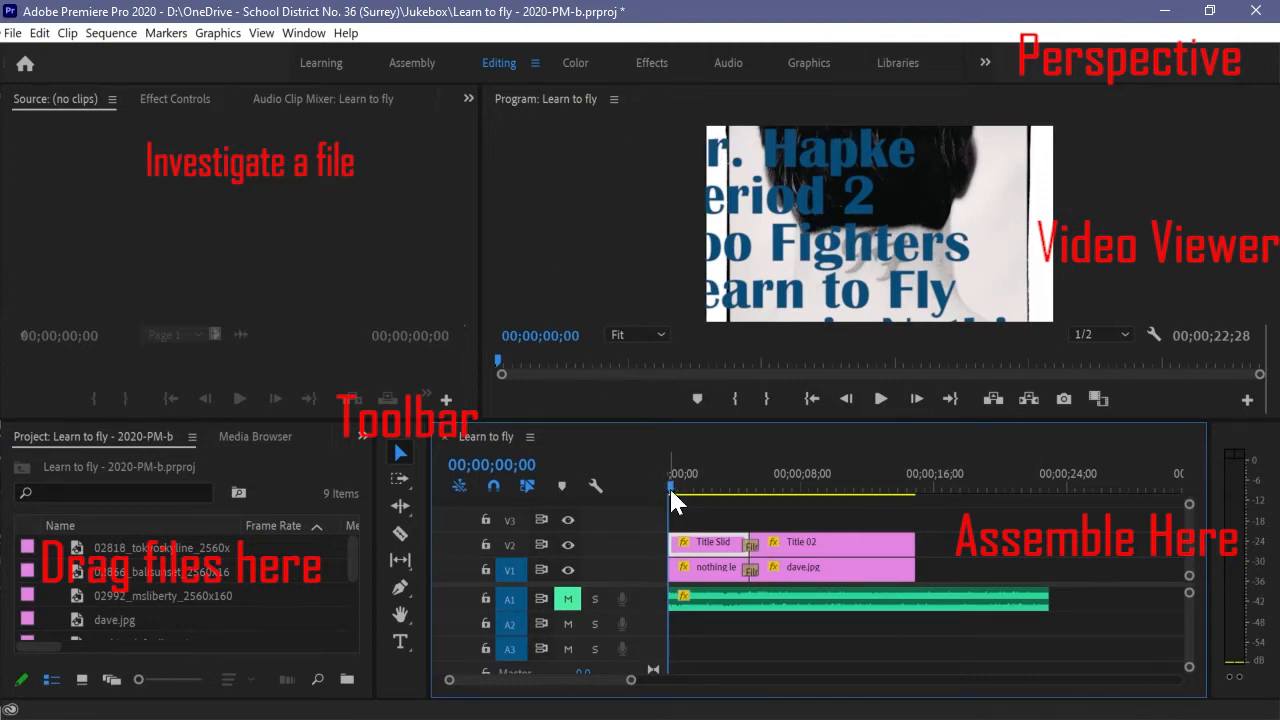
{"action": "left_click_drag", "start_coordinate": [672, 491], "coordinate": [802, 510]}
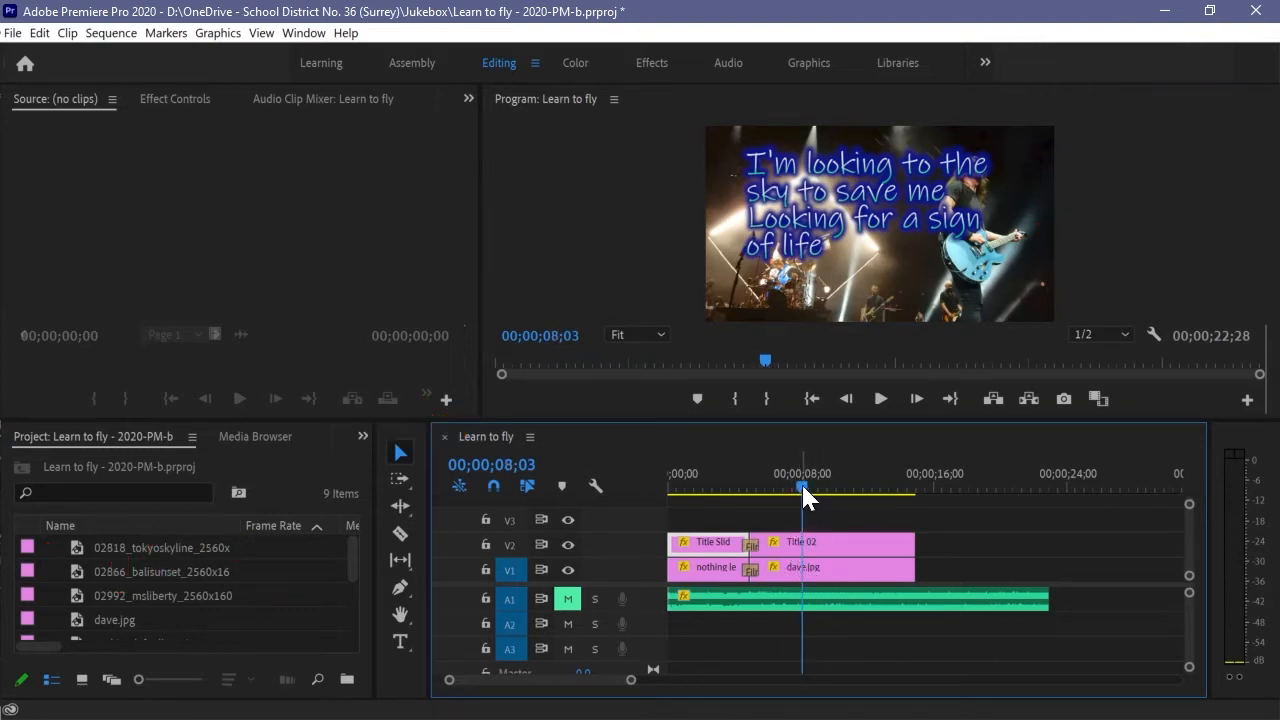
{"action": "left_click_drag", "start_coordinate": [801, 482], "coordinate": [845, 490]}
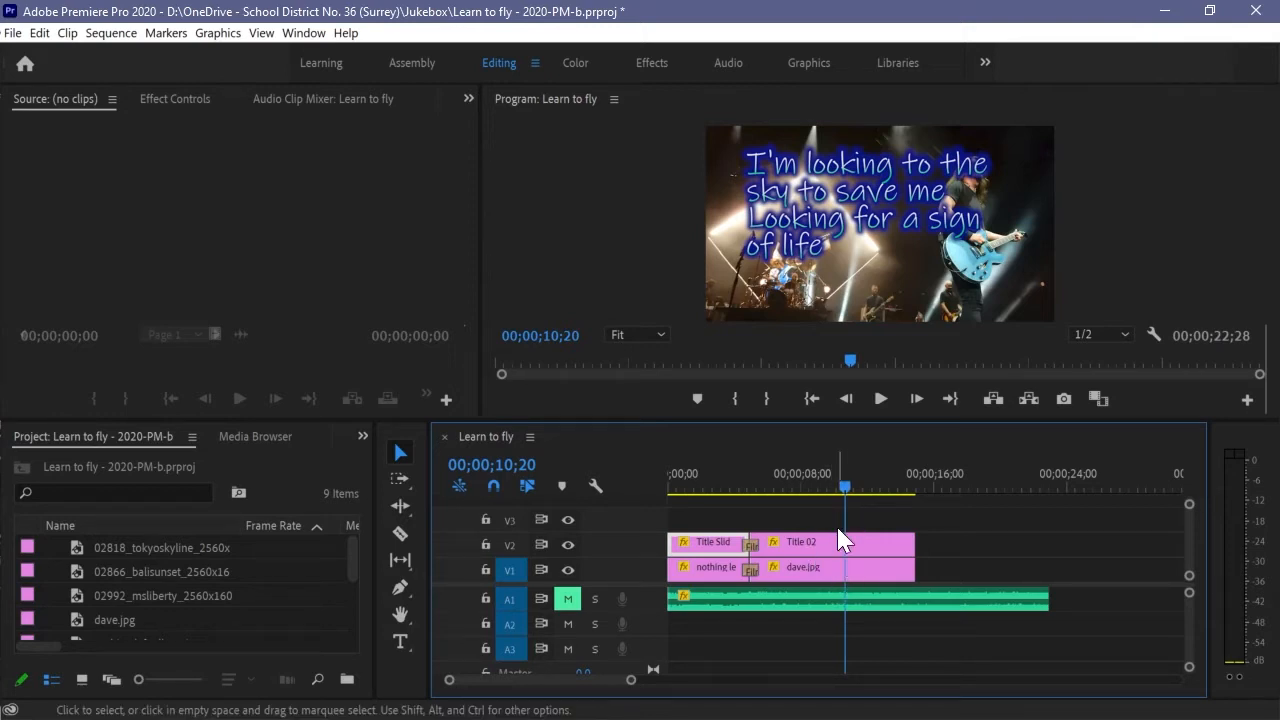
Step: Enlarge the project's media list and look through the imported files
{"action": "left_click", "coordinate": [129, 436]}
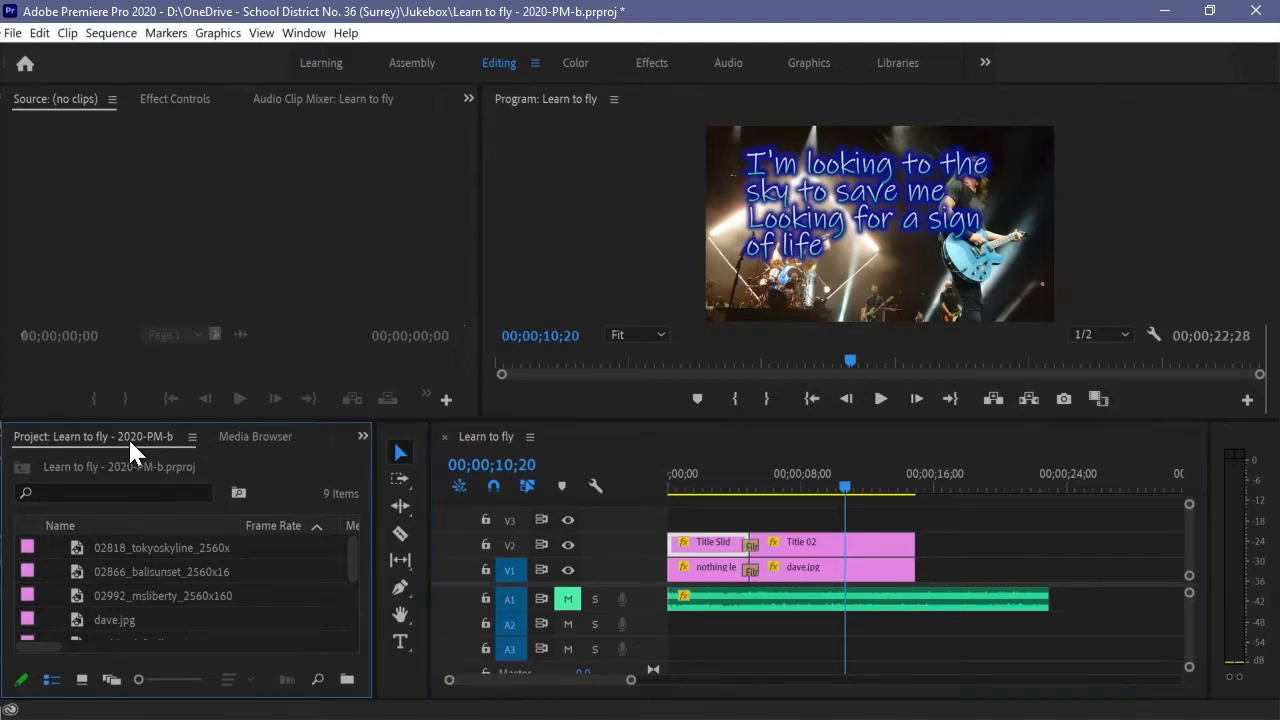
{"action": "left_click_drag", "start_coordinate": [146, 421], "coordinate": [141, 335]}
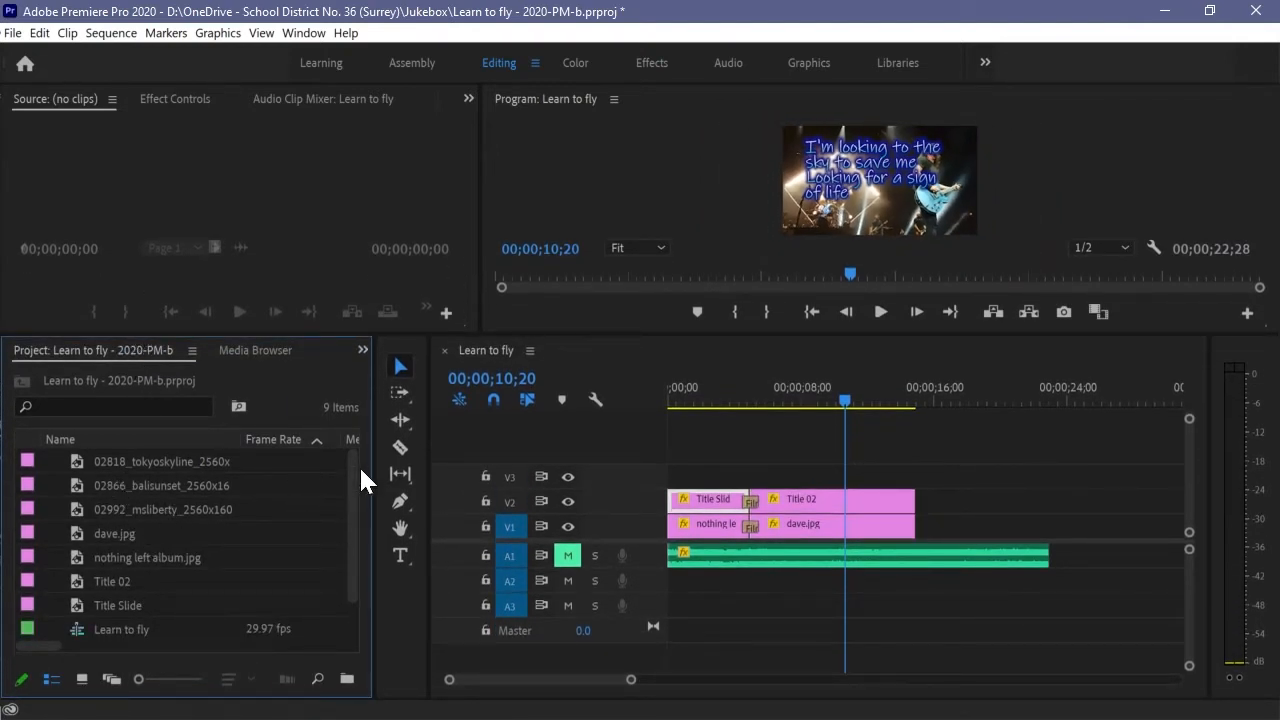
{"action": "left_click_drag", "start_coordinate": [354, 466], "coordinate": [353, 501]}
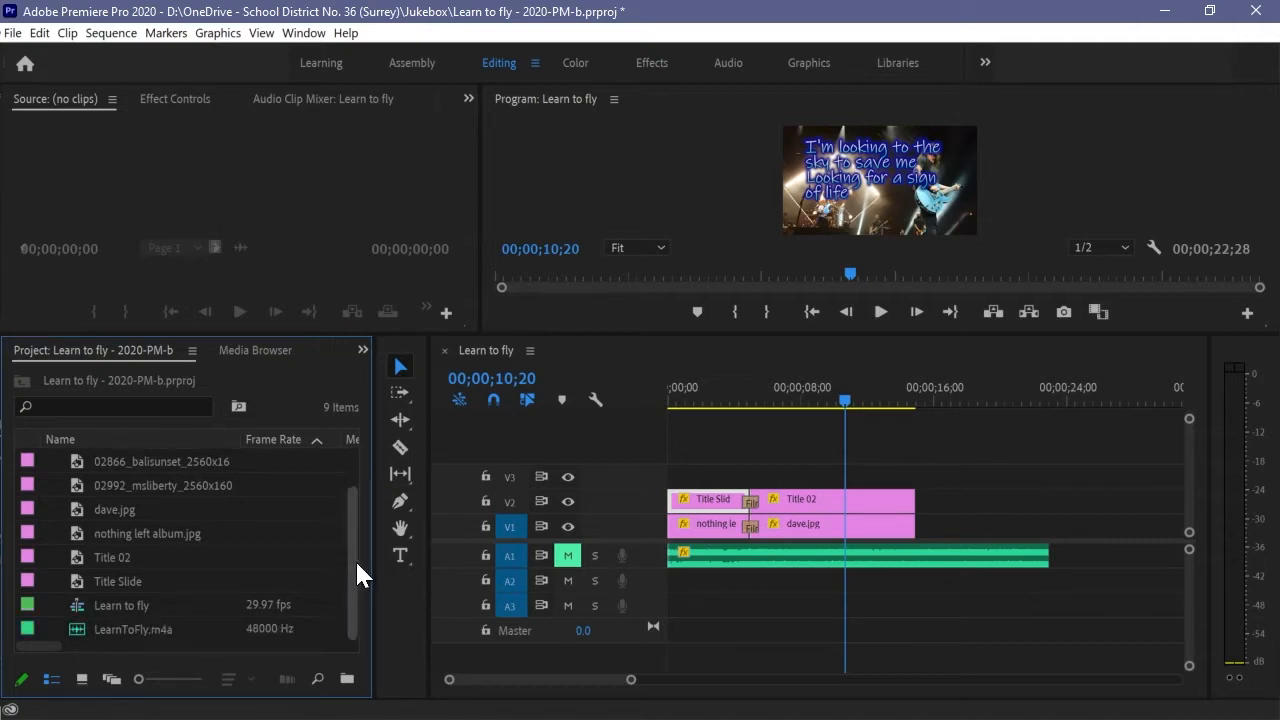
{"action": "left_click_drag", "start_coordinate": [353, 559], "coordinate": [347, 518]}
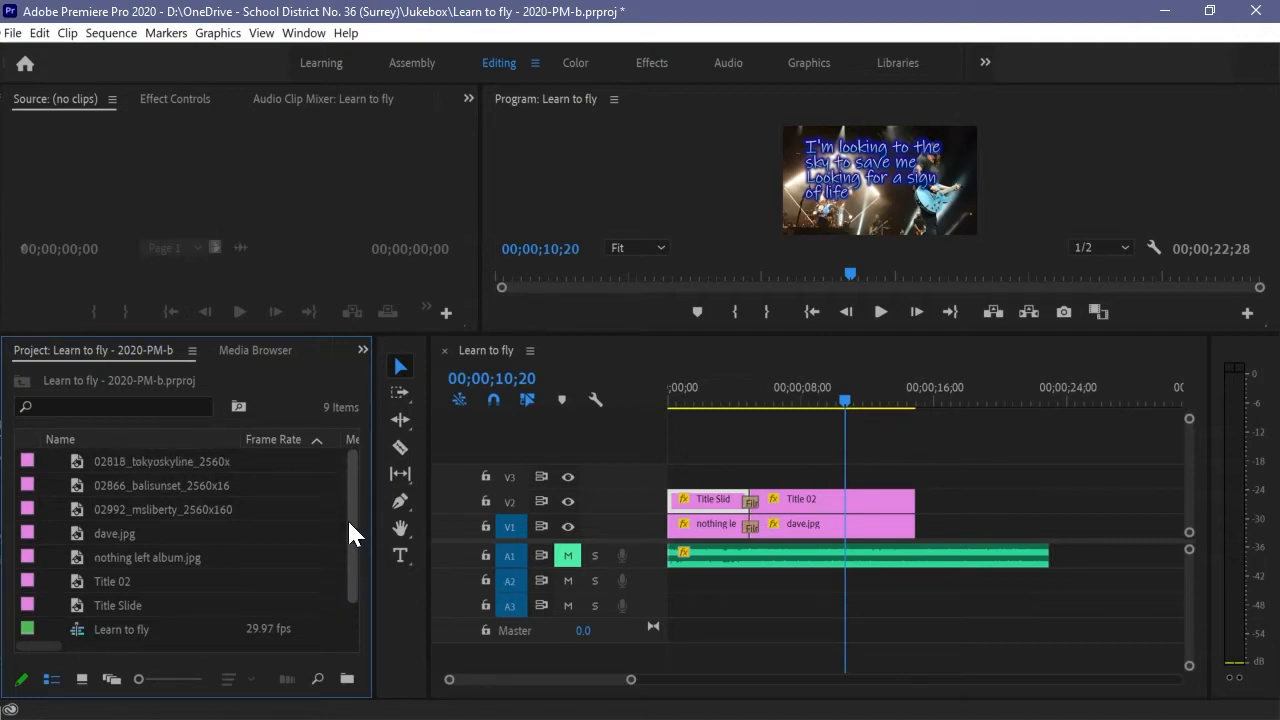
Step: Open nothing left album.jpg in the source viewer and set its zoom level to 25%
{"action": "double_click", "coordinate": [76, 555]}
{"action": "left_click_drag", "start_coordinate": [242, 336], "coordinate": [243, 383]}
{"action": "left_click", "coordinate": [174, 295]}
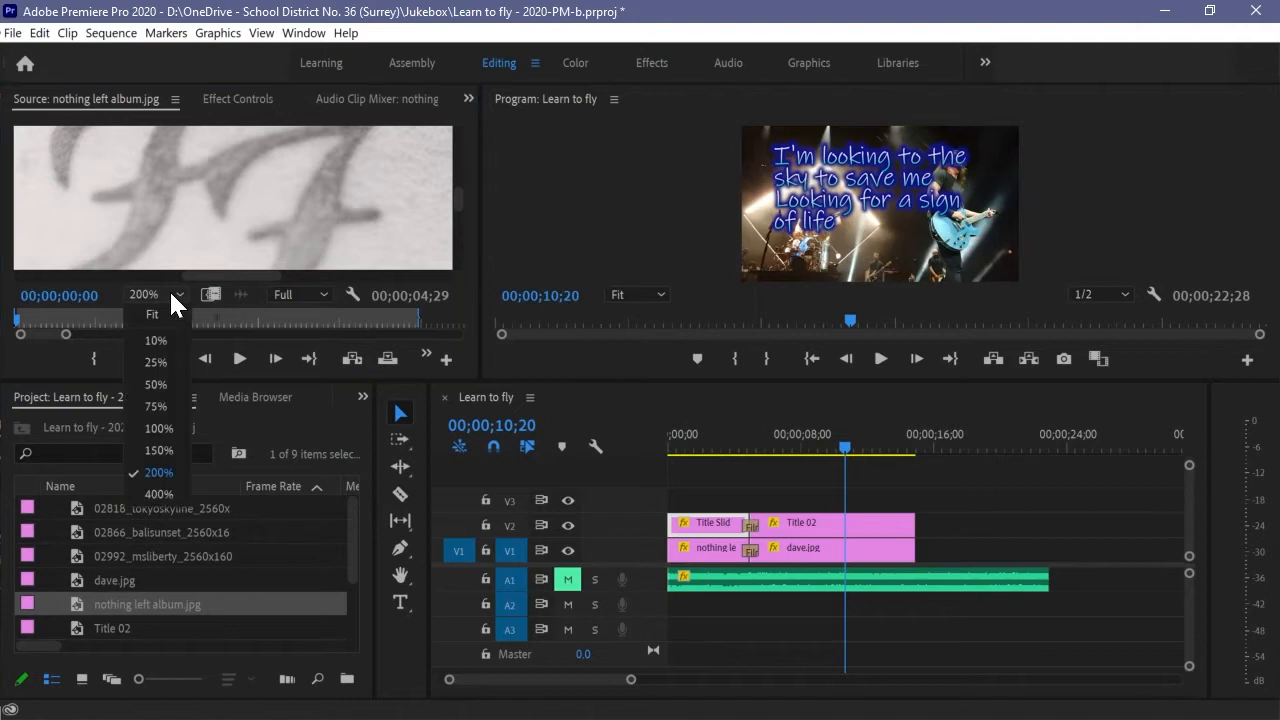
{"action": "left_click", "coordinate": [160, 384]}
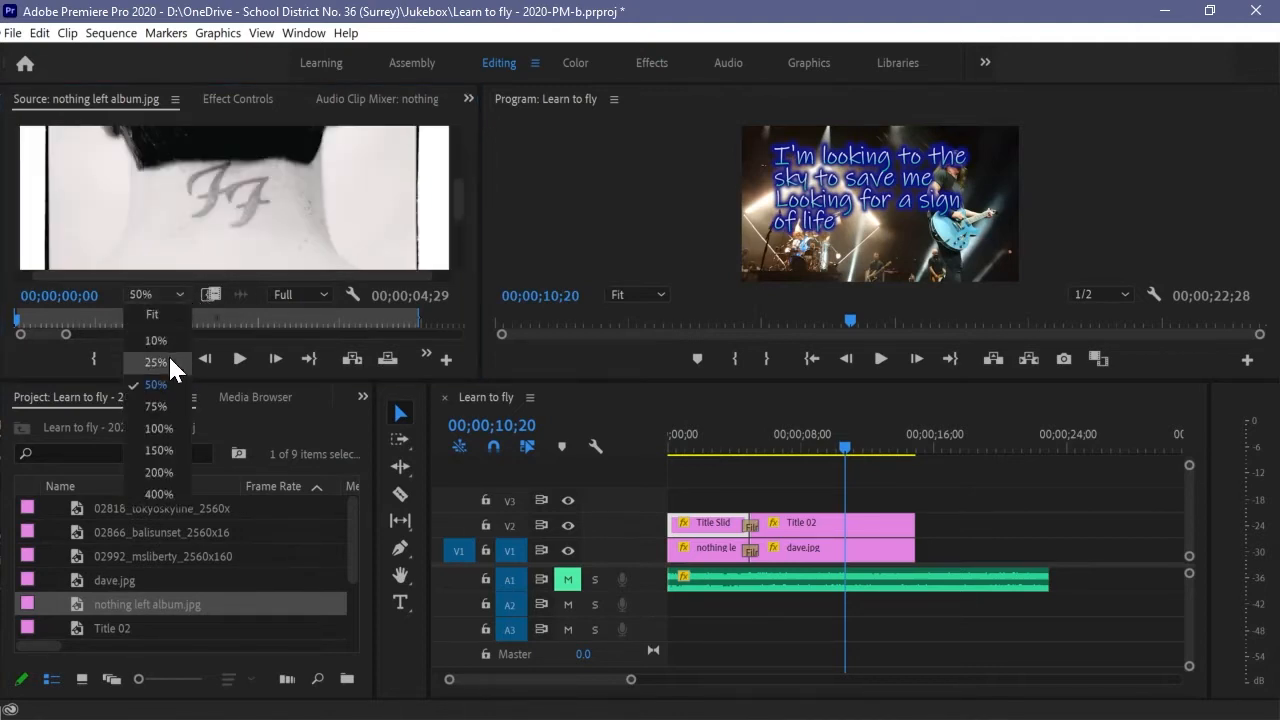
{"action": "left_click", "coordinate": [166, 360]}
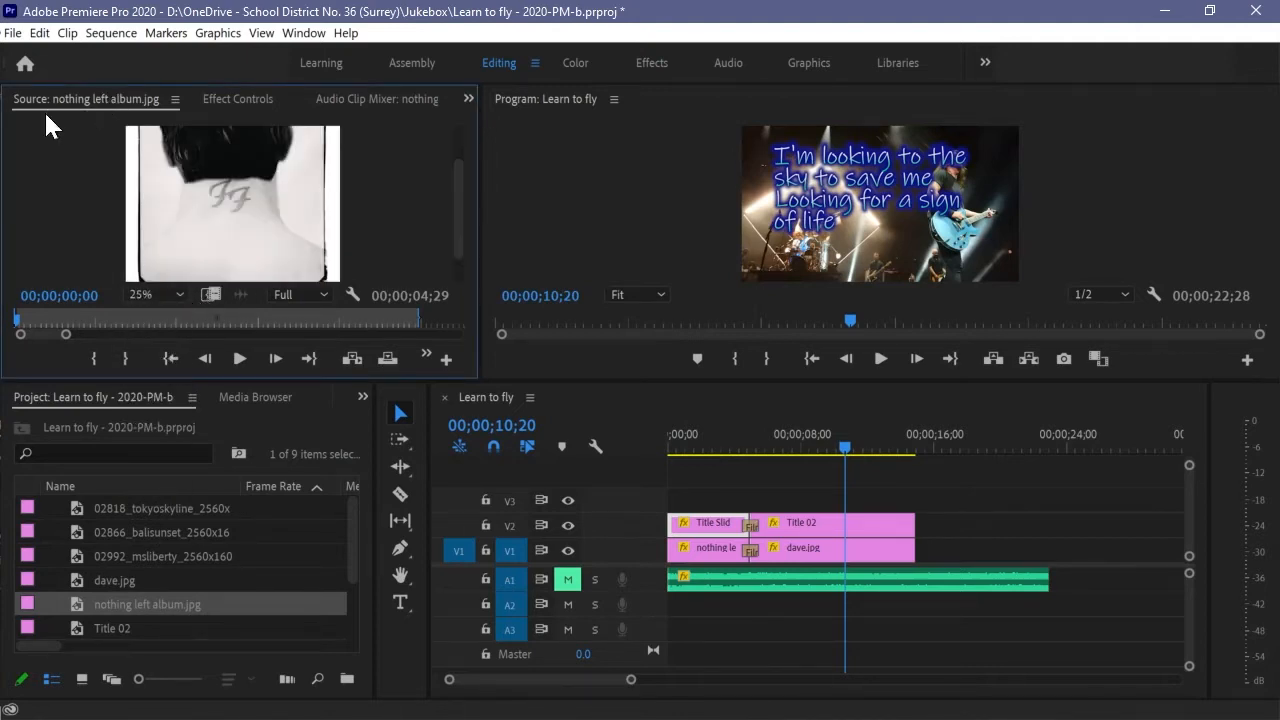
Step: Preview dave.jpg, the msliberty, balisunset and tokyoskyline images, and LearnToFly.m4a in the source viewer
{"action": "double_click", "coordinate": [77, 580]}
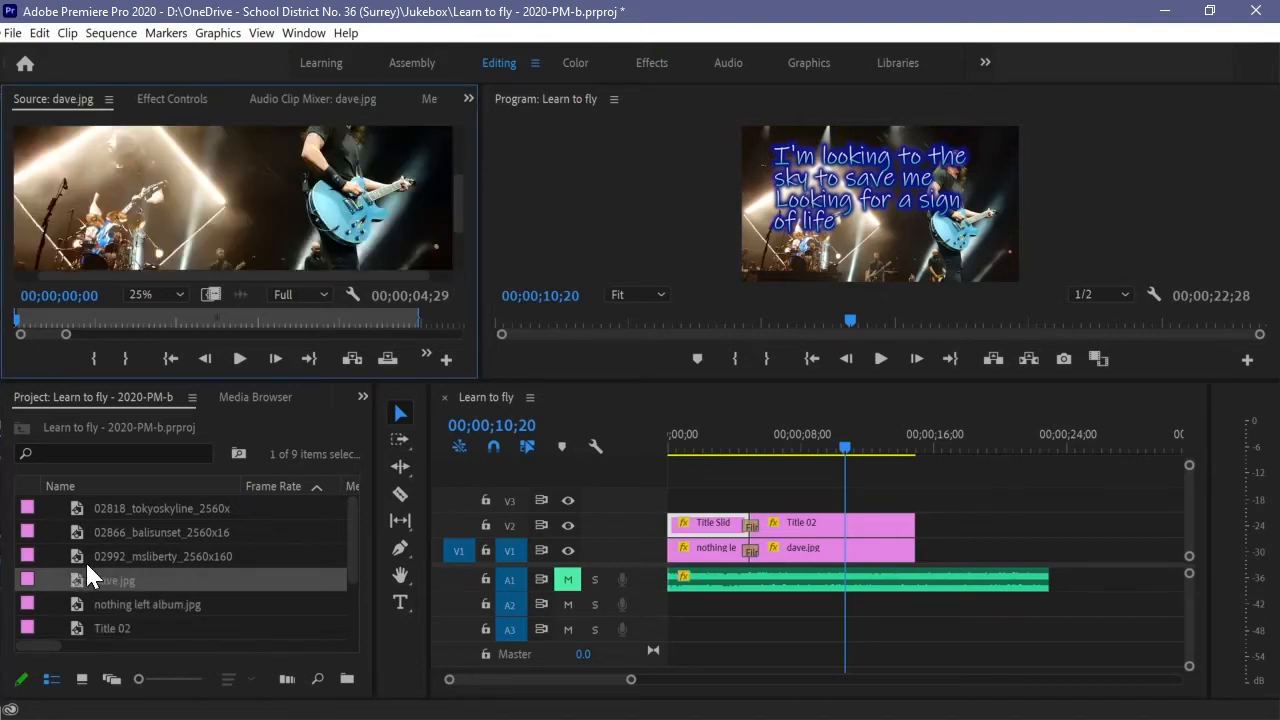
{"action": "double_click", "coordinate": [75, 555]}
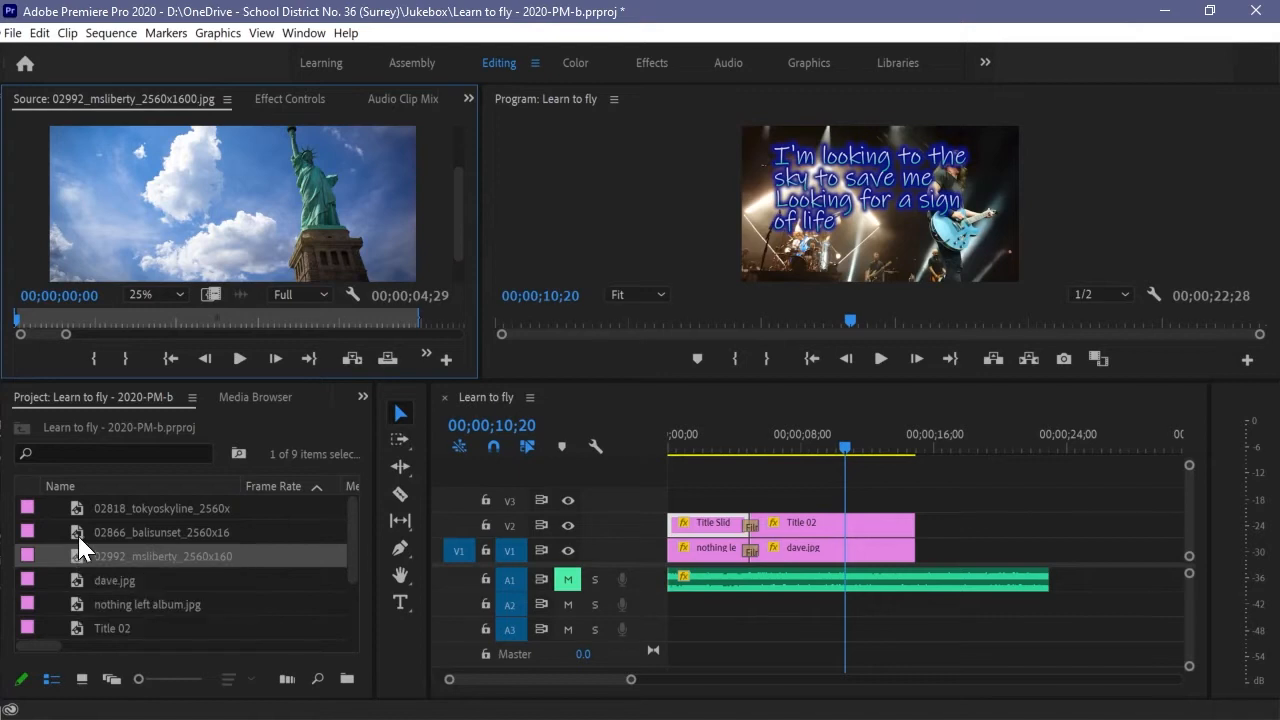
{"action": "double_click", "coordinate": [77, 532]}
{"action": "double_click", "coordinate": [75, 506]}
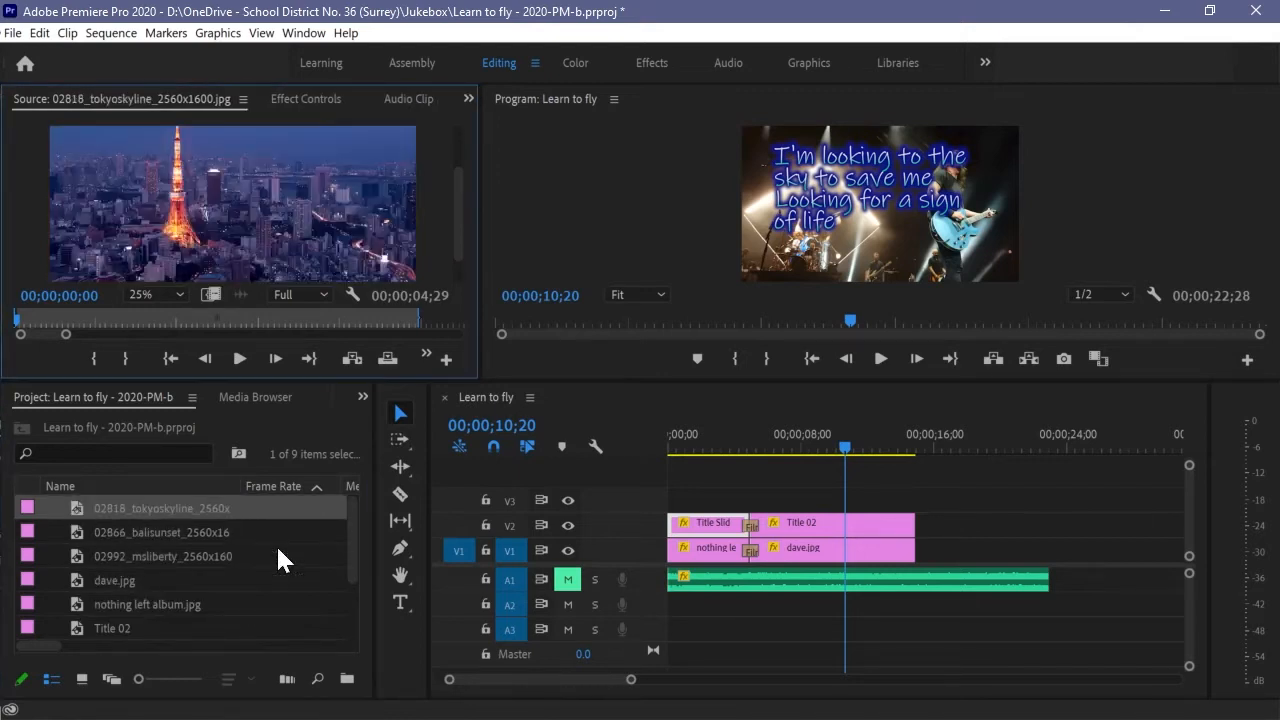
{"action": "left_click_drag", "start_coordinate": [351, 537], "coordinate": [351, 594]}
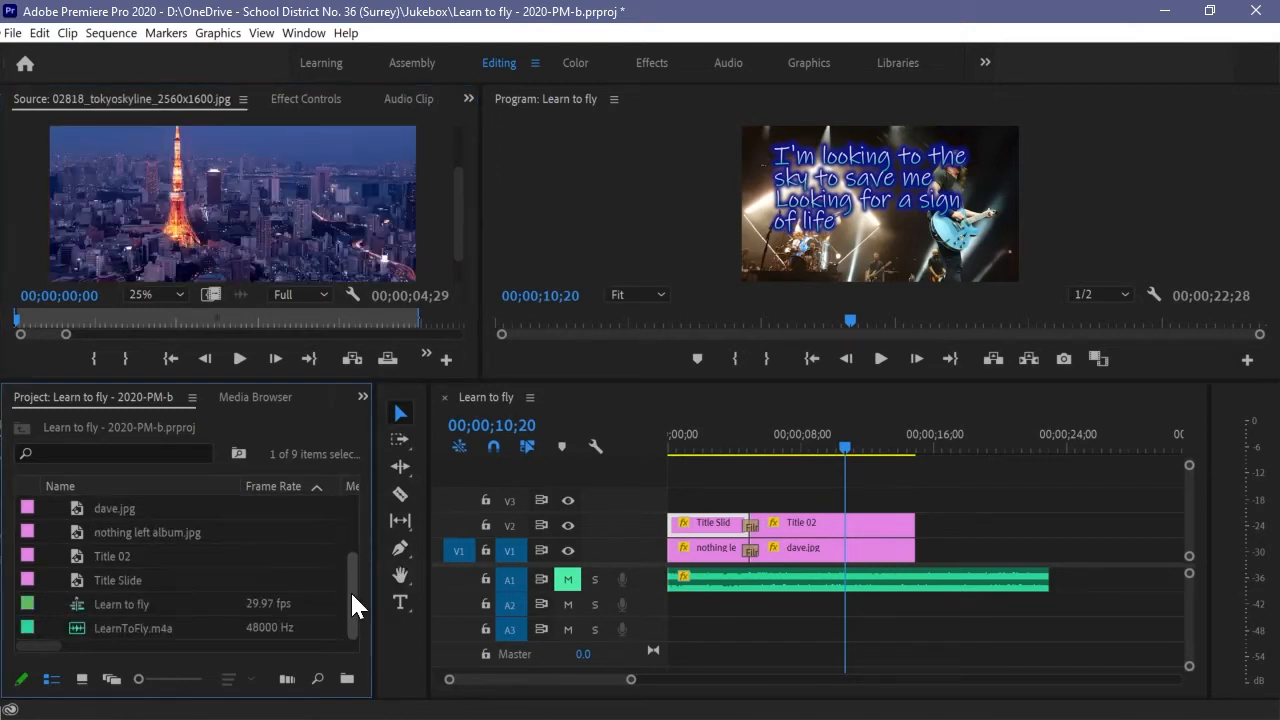
{"action": "double_click", "coordinate": [81, 627]}
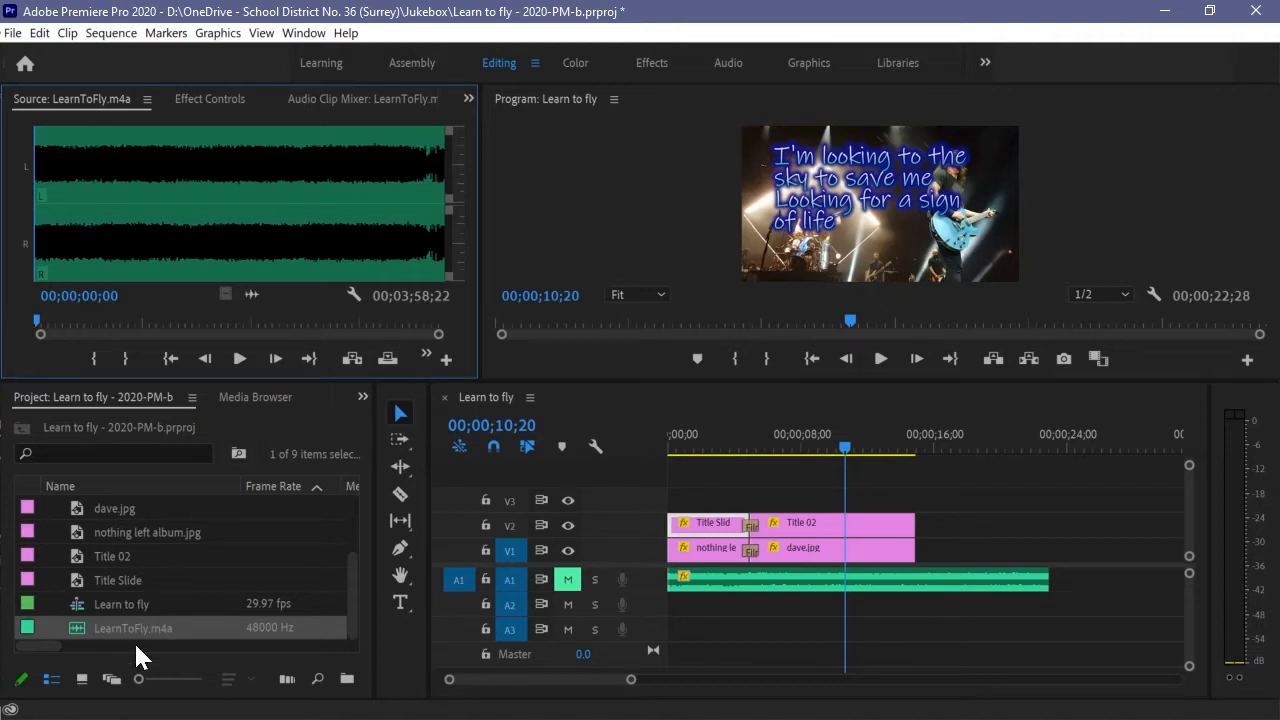
Step: Compare the project's media in Icon View and List View, ending in List View
{"action": "left_click", "coordinate": [82, 679]}
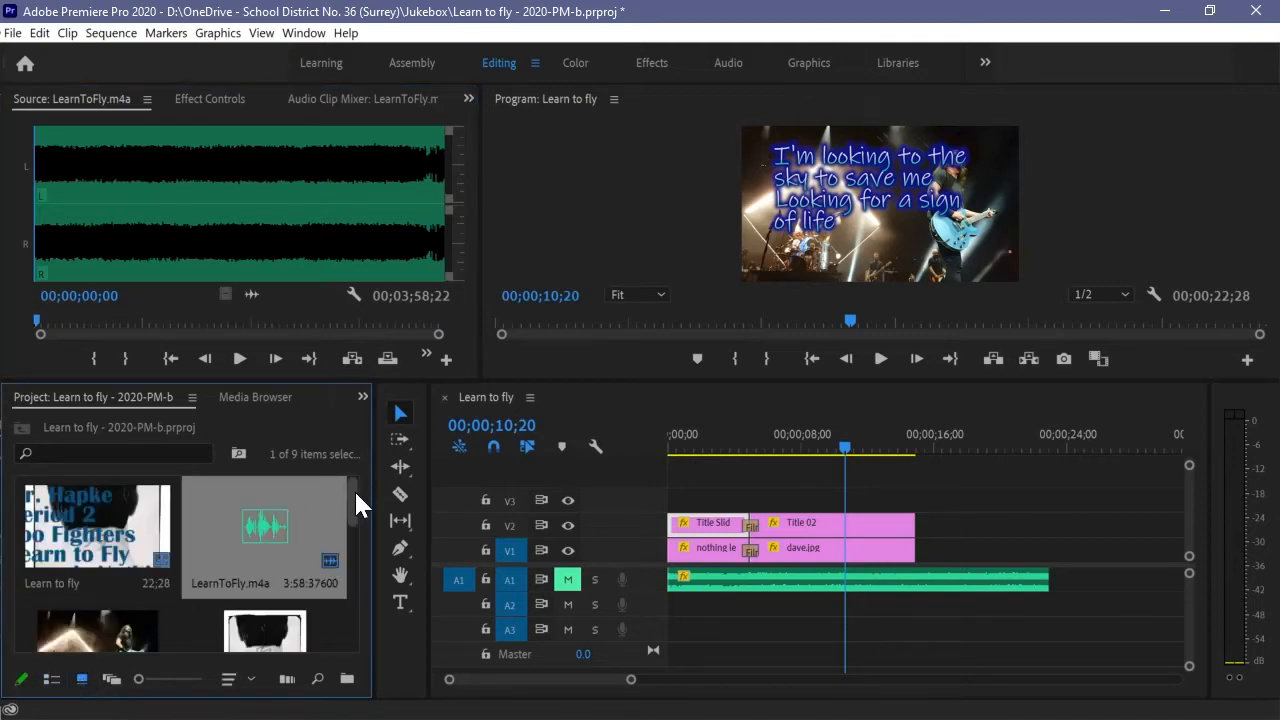
{"action": "left_click_drag", "start_coordinate": [354, 489], "coordinate": [345, 556]}
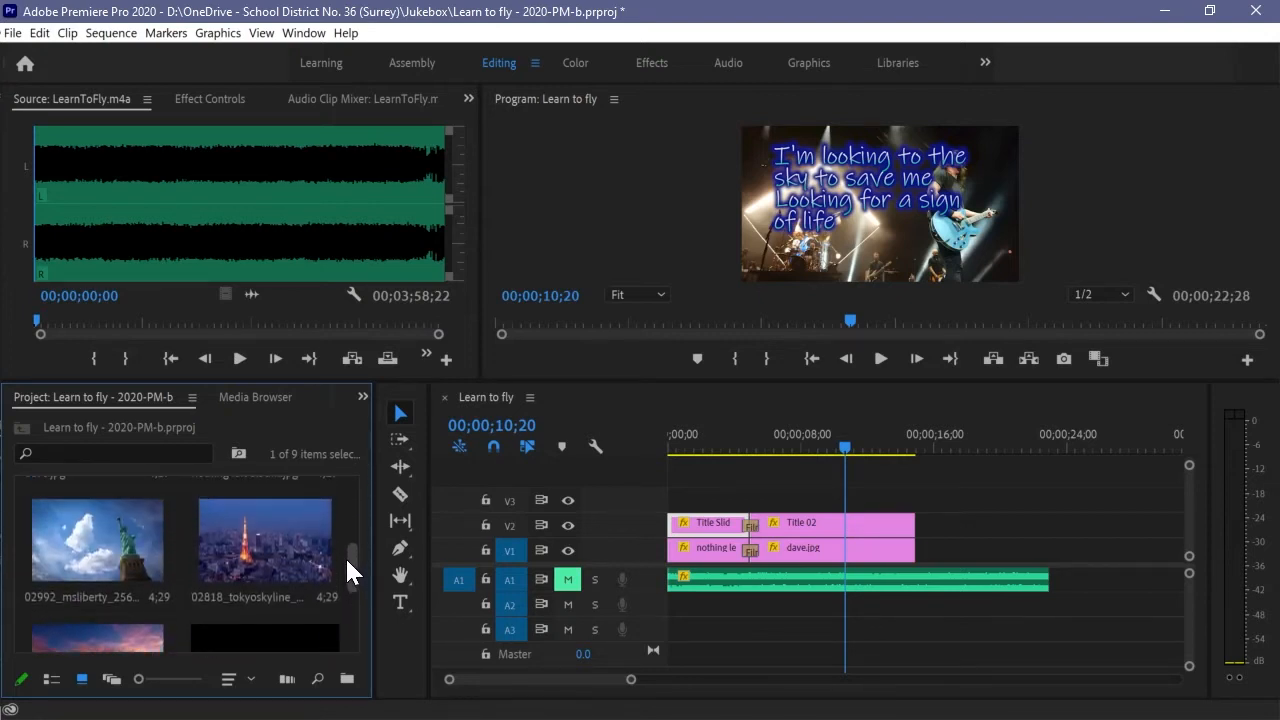
{"action": "left_click", "coordinate": [52, 680]}
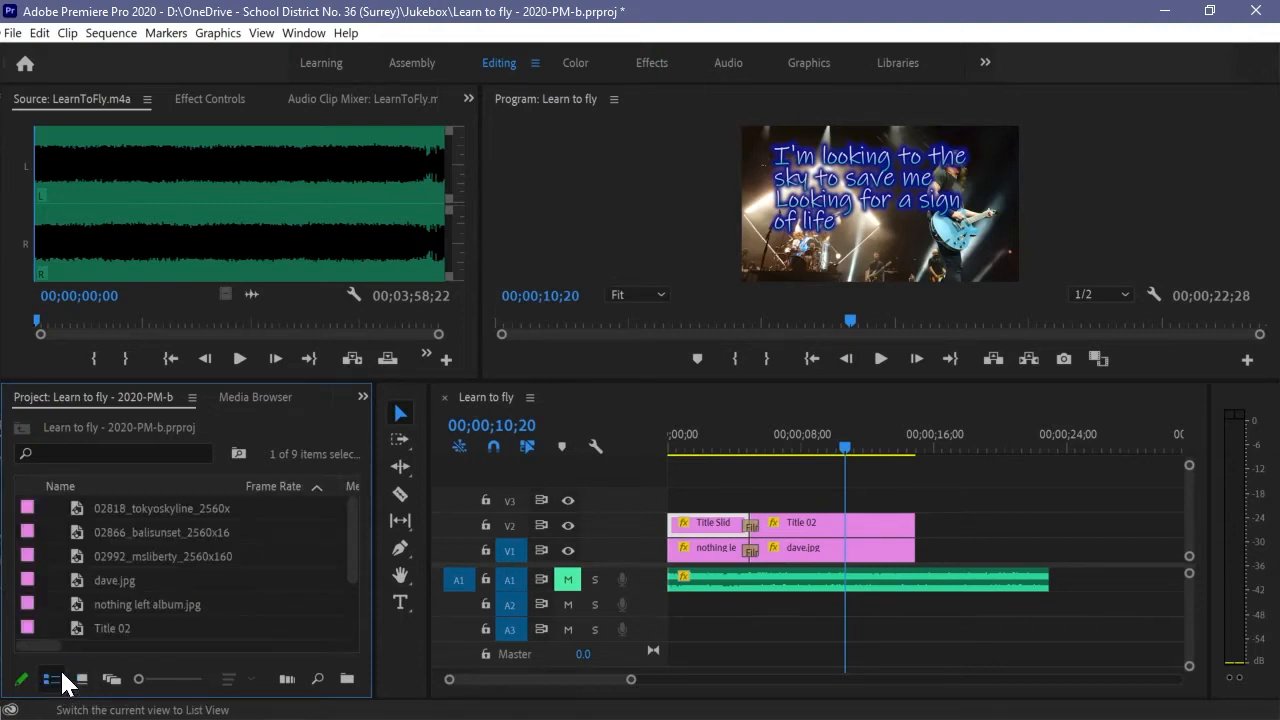
{"action": "left_click_drag", "start_coordinate": [350, 576], "coordinate": [351, 626]}
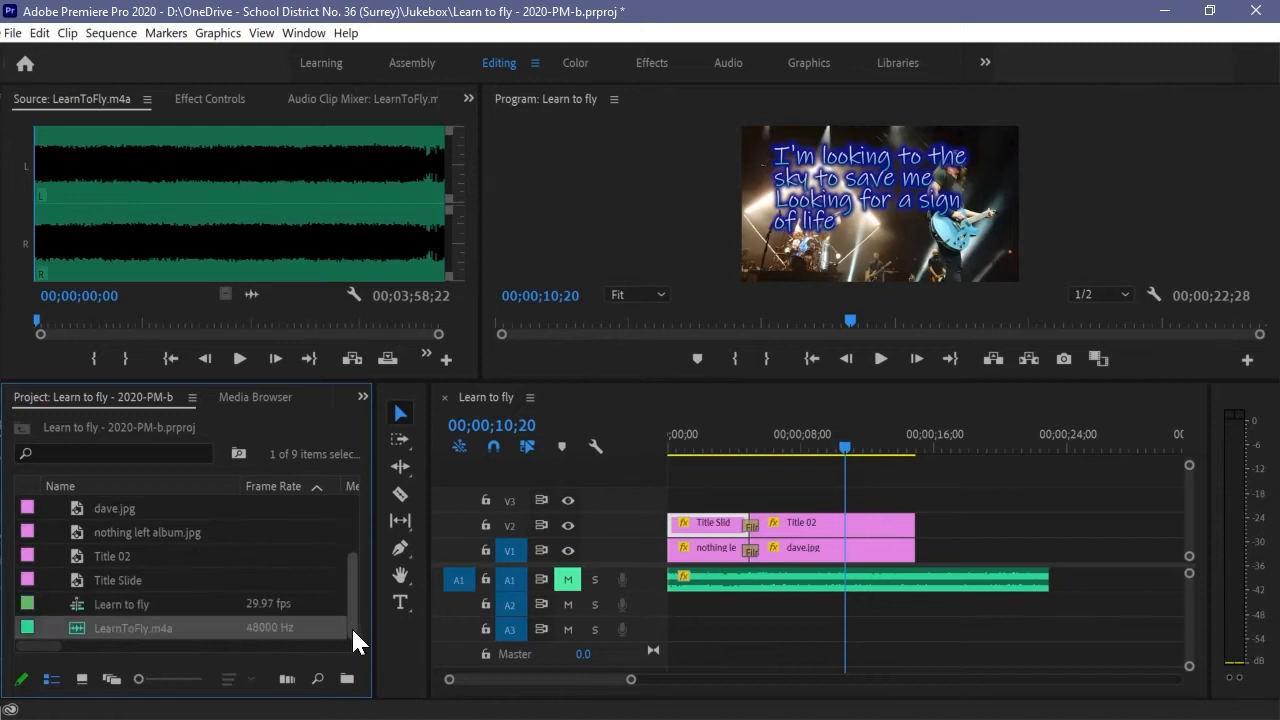
{"action": "left_click", "coordinate": [82, 680]}
{"action": "left_click", "coordinate": [52, 680]}
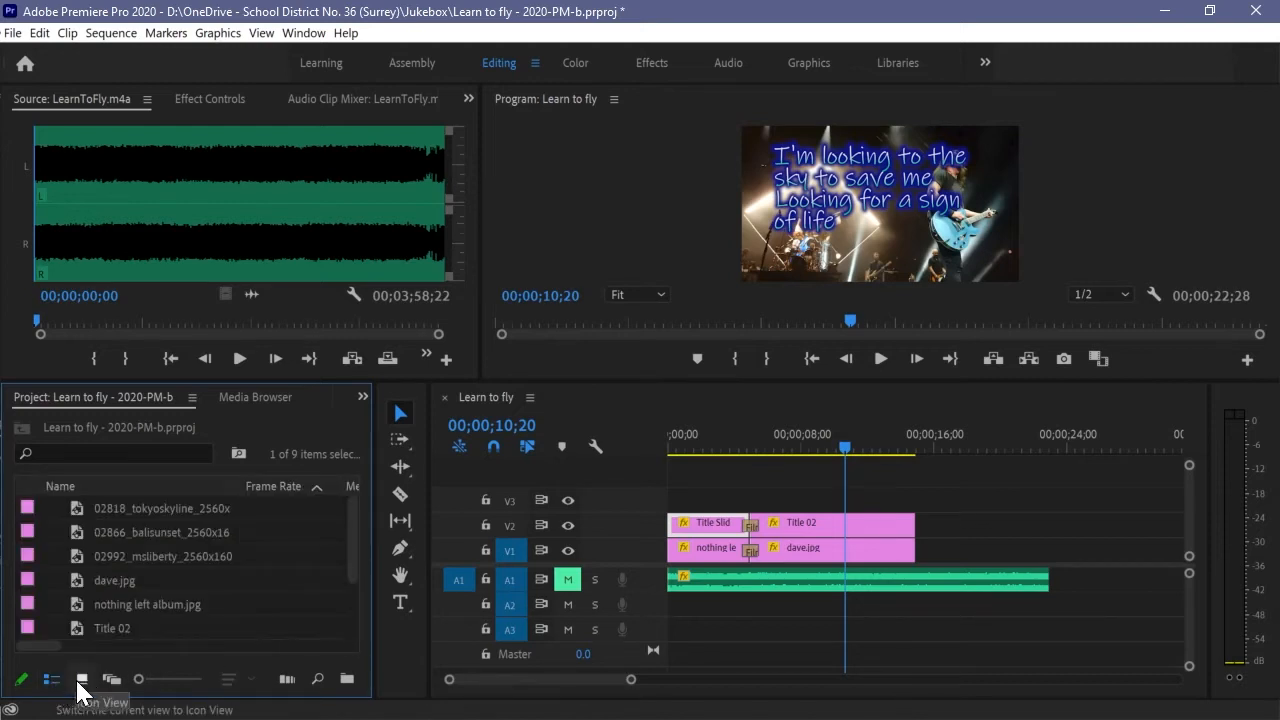
{"action": "left_click", "coordinate": [82, 680]}
{"action": "left_click", "coordinate": [52, 680]}
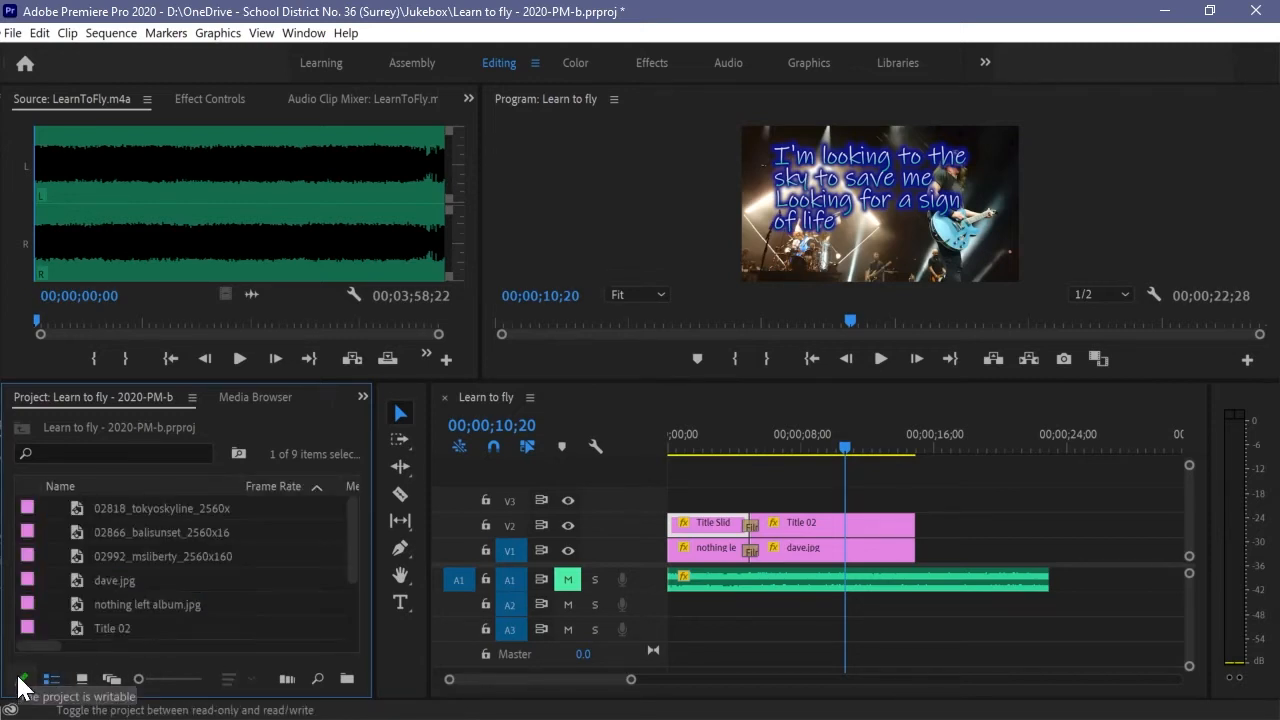
Step: Start switching the project to read-only mode and cancel the change
{"action": "left_click", "coordinate": [24, 682]}
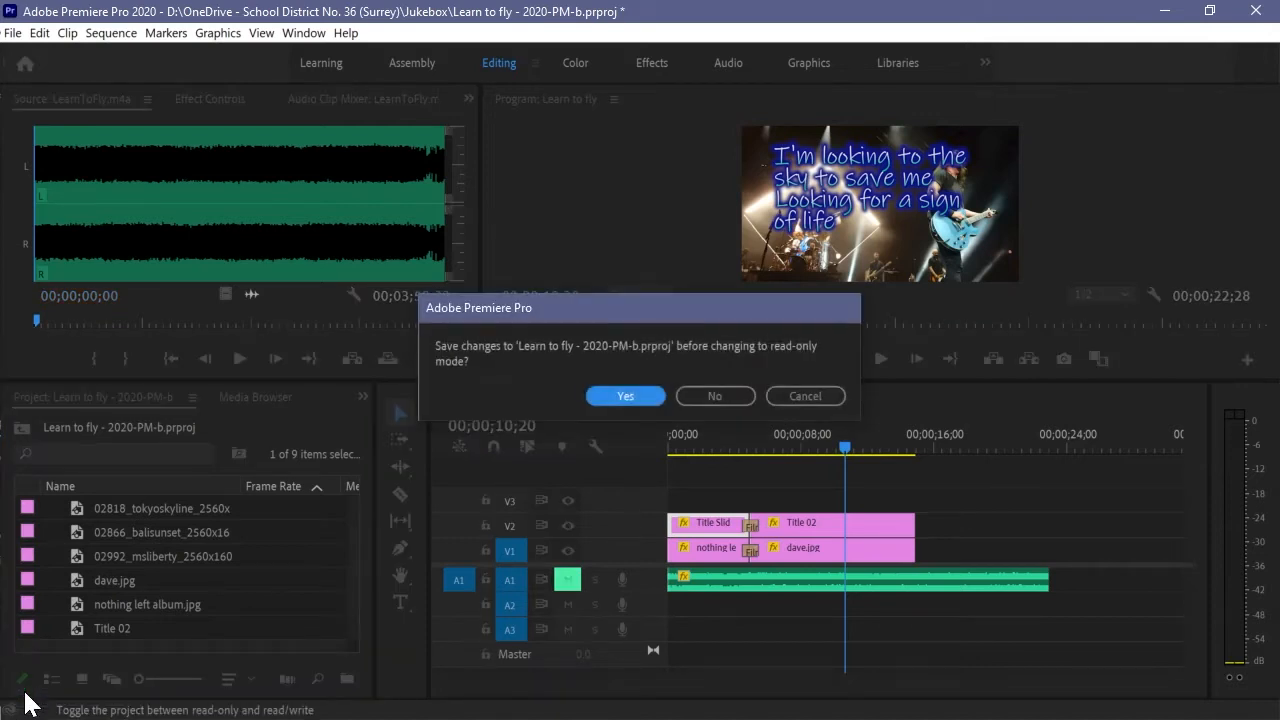
{"action": "left_click", "coordinate": [805, 396]}
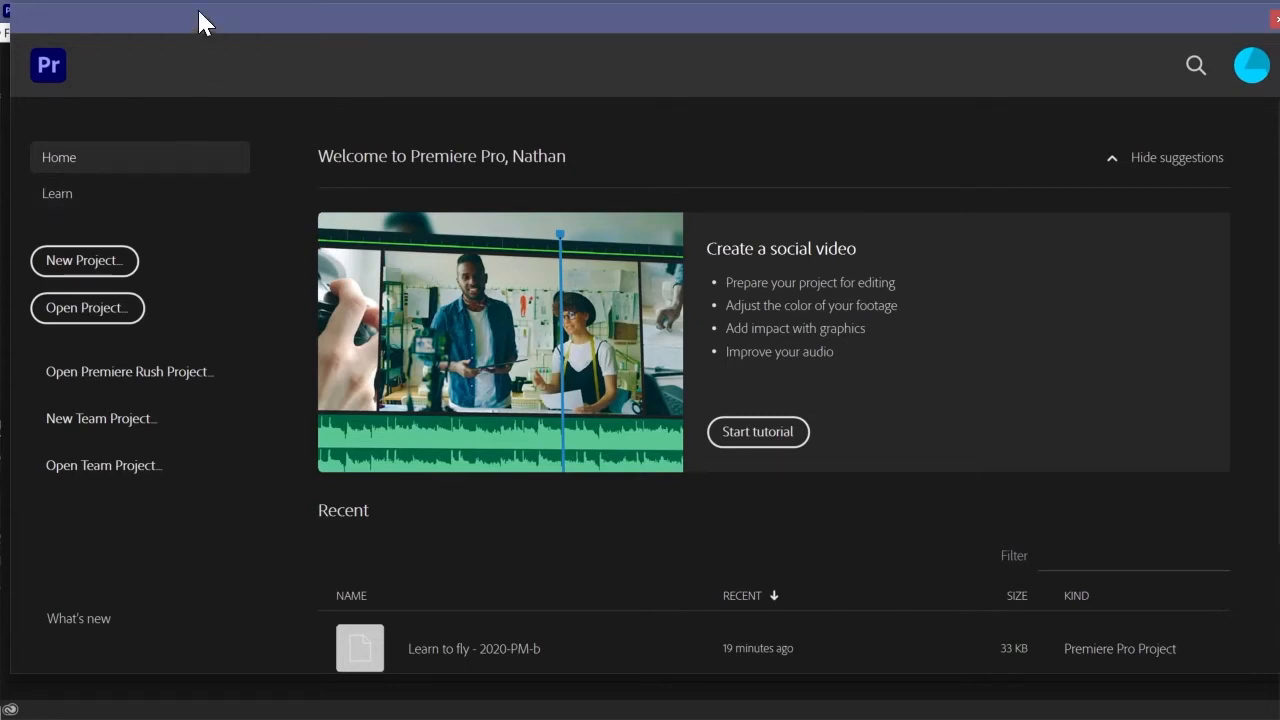
Step: Start a new project and name it with the teacher's name followed by "- Learn to Fly"
{"action": "left_click_drag", "start_coordinate": [194, 12], "coordinate": [201, 66]}
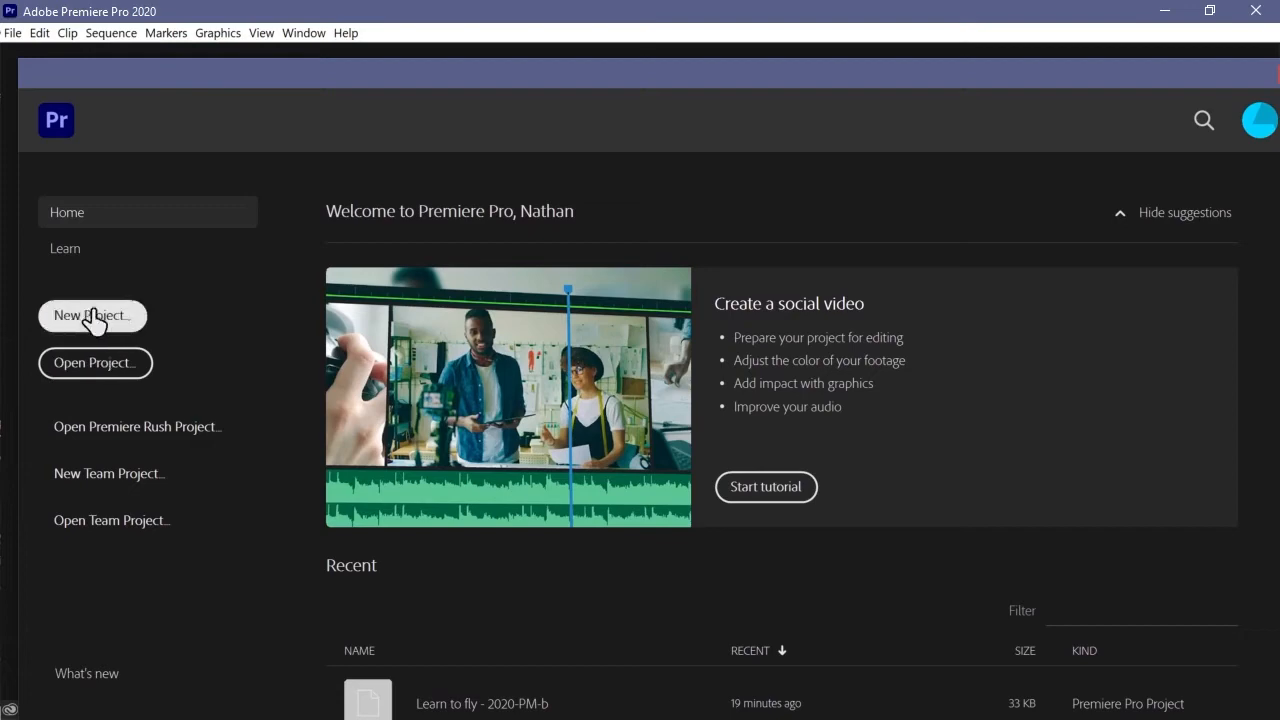
{"action": "left_click", "coordinate": [85, 323]}
{"action": "left_click", "coordinate": [20, 36]}
{"action": "mouse_move", "coordinate": [25, 54]}
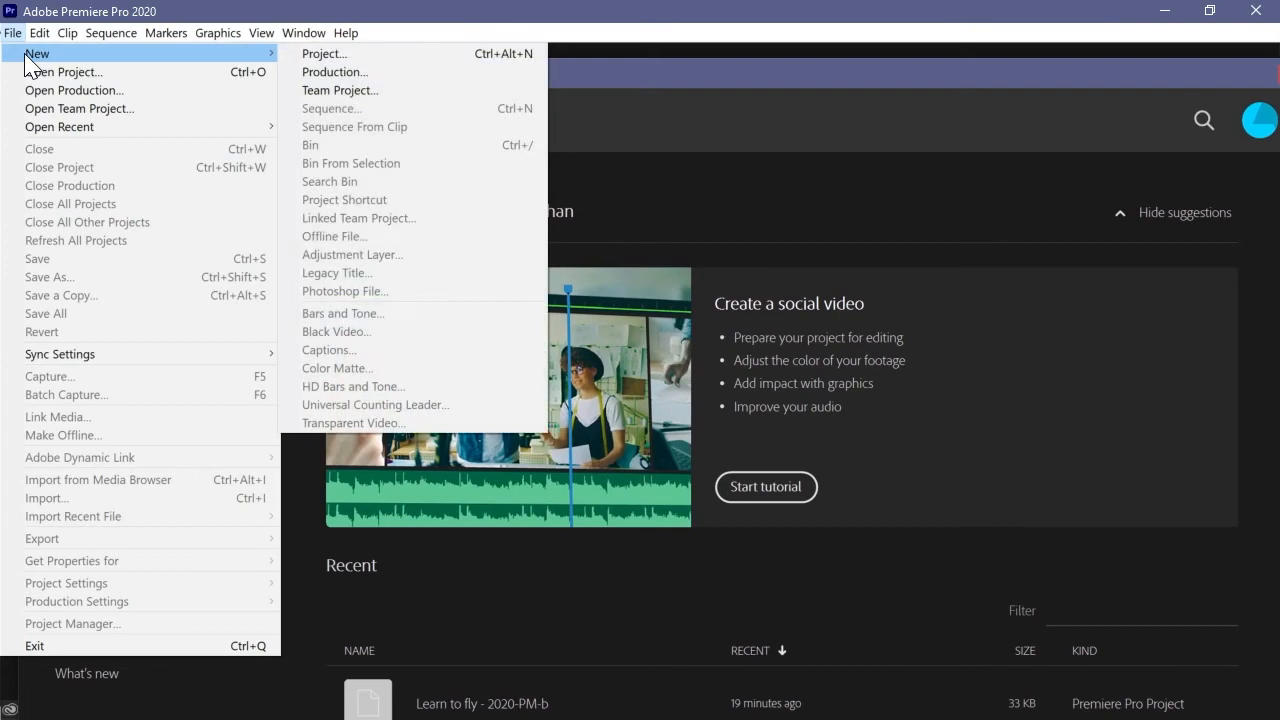
{"action": "left_click", "coordinate": [325, 55]}
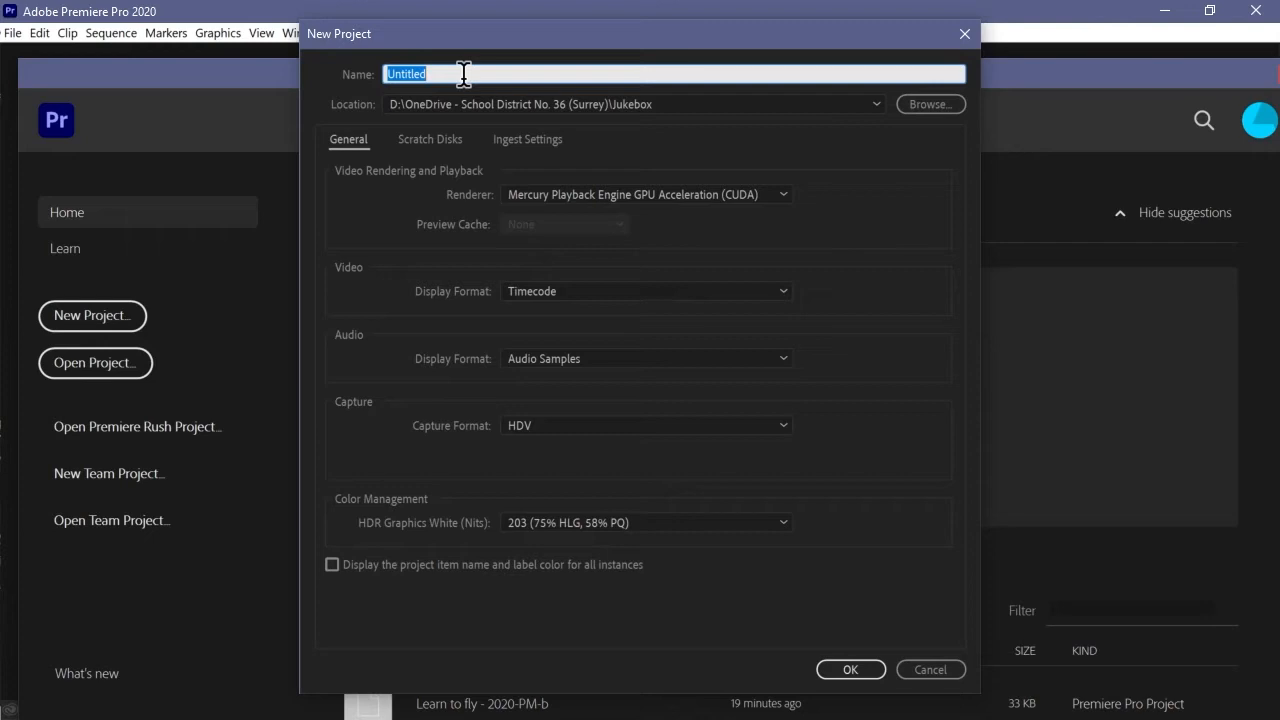
{"action": "type", "text": "Mr Hapke - Learn to Fly"}
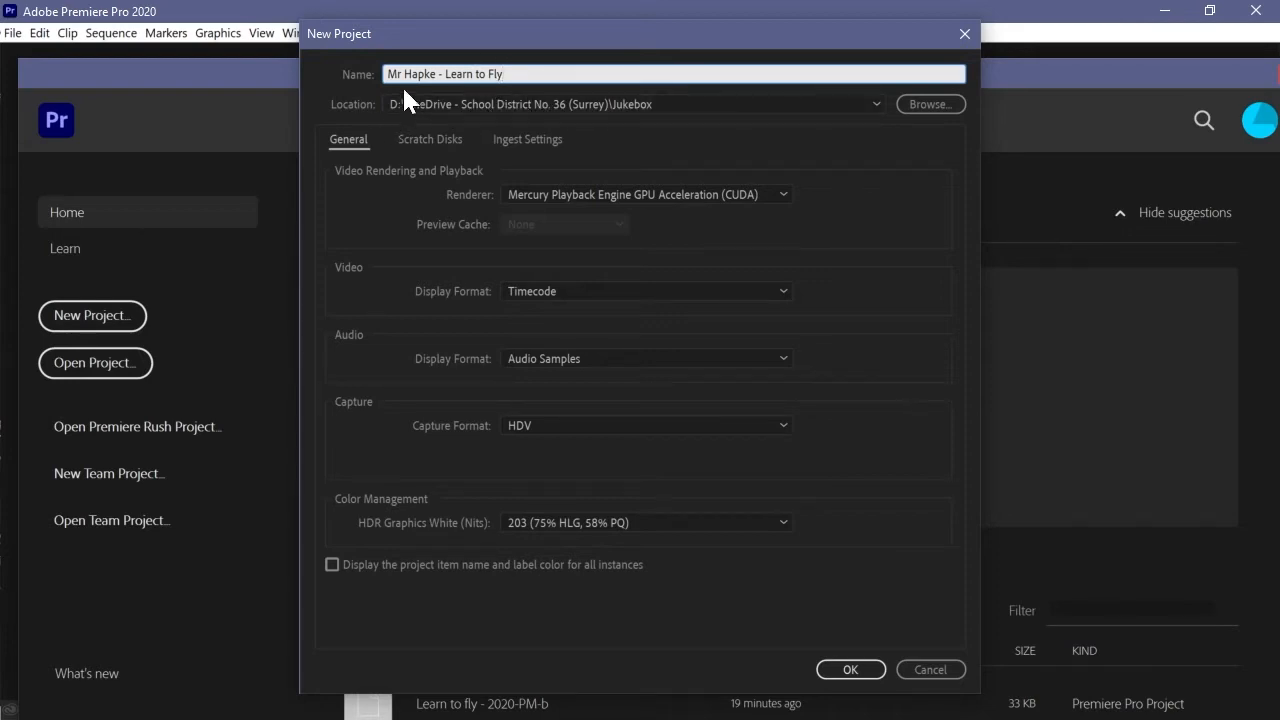
Step: Set the new project's location to the Jukebox folder inside the school district OneDrive
{"action": "left_click", "coordinate": [934, 102]}
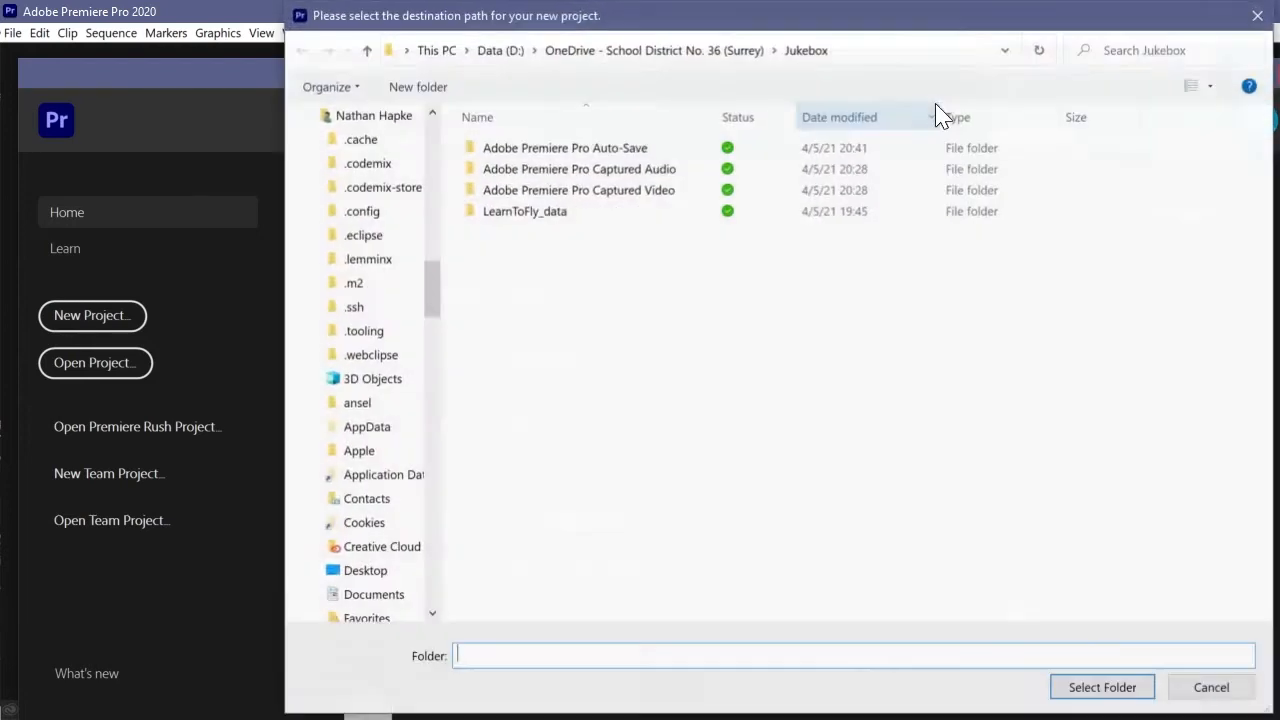
{"action": "left_click", "coordinate": [615, 55]}
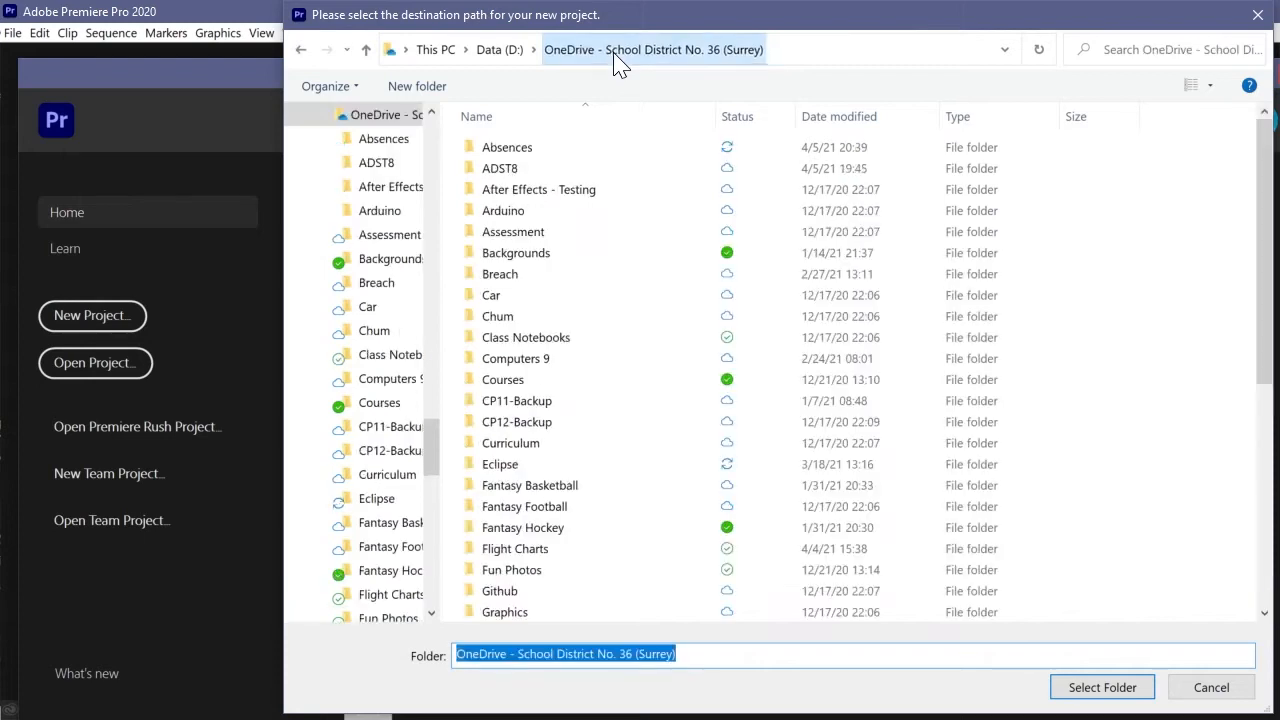
{"action": "scroll", "coordinate": [600, 443], "scroll_direction": "down", "scroll_amount": 5}
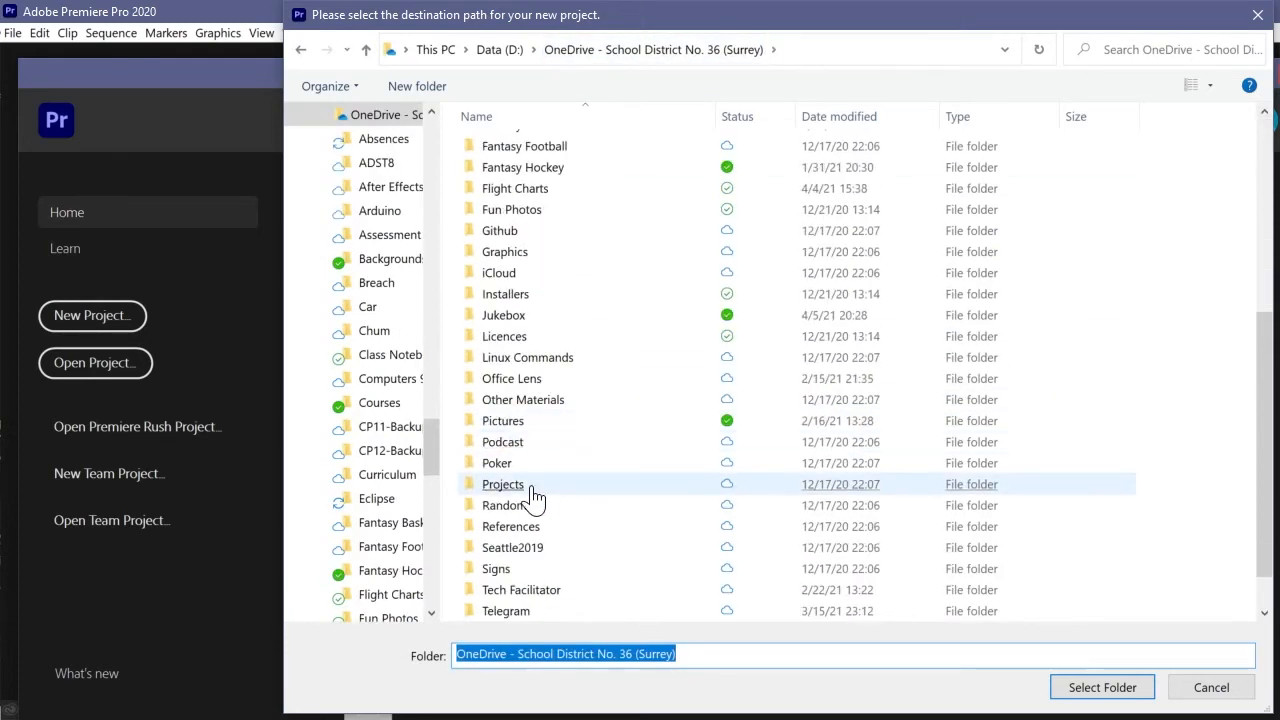
{"action": "double_click", "coordinate": [508, 318]}
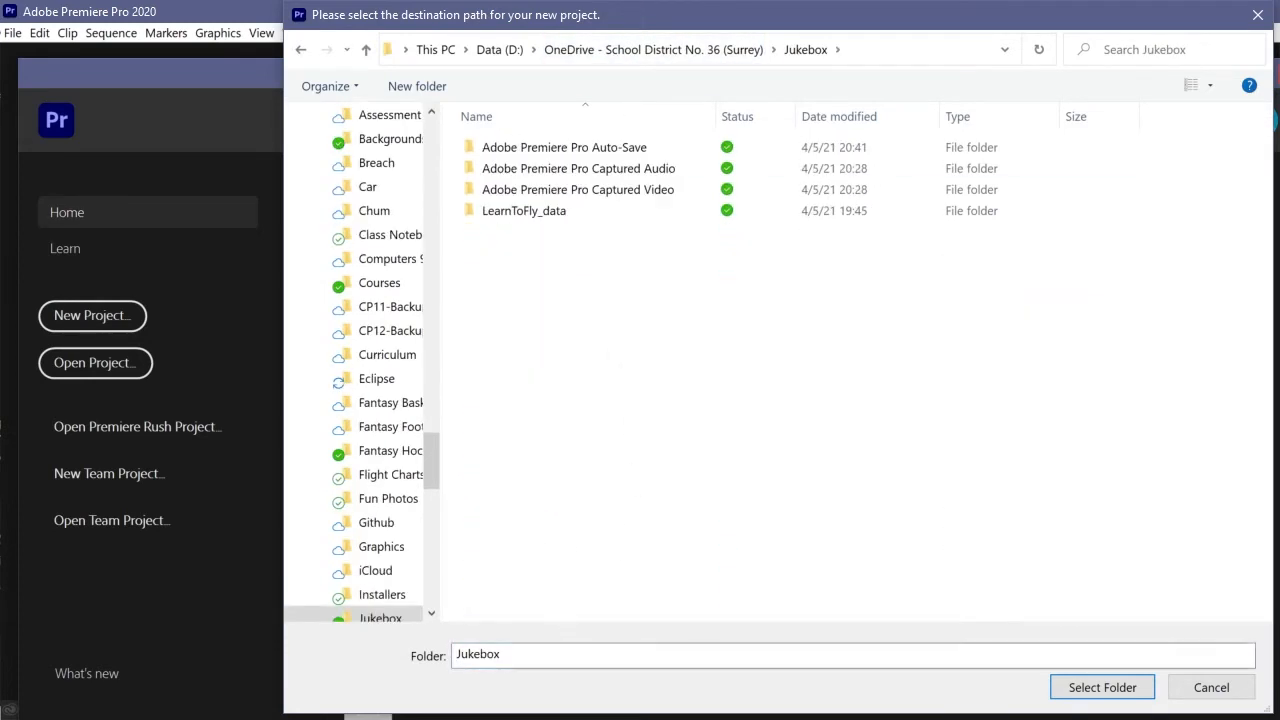
{"action": "left_click", "coordinate": [1131, 688]}
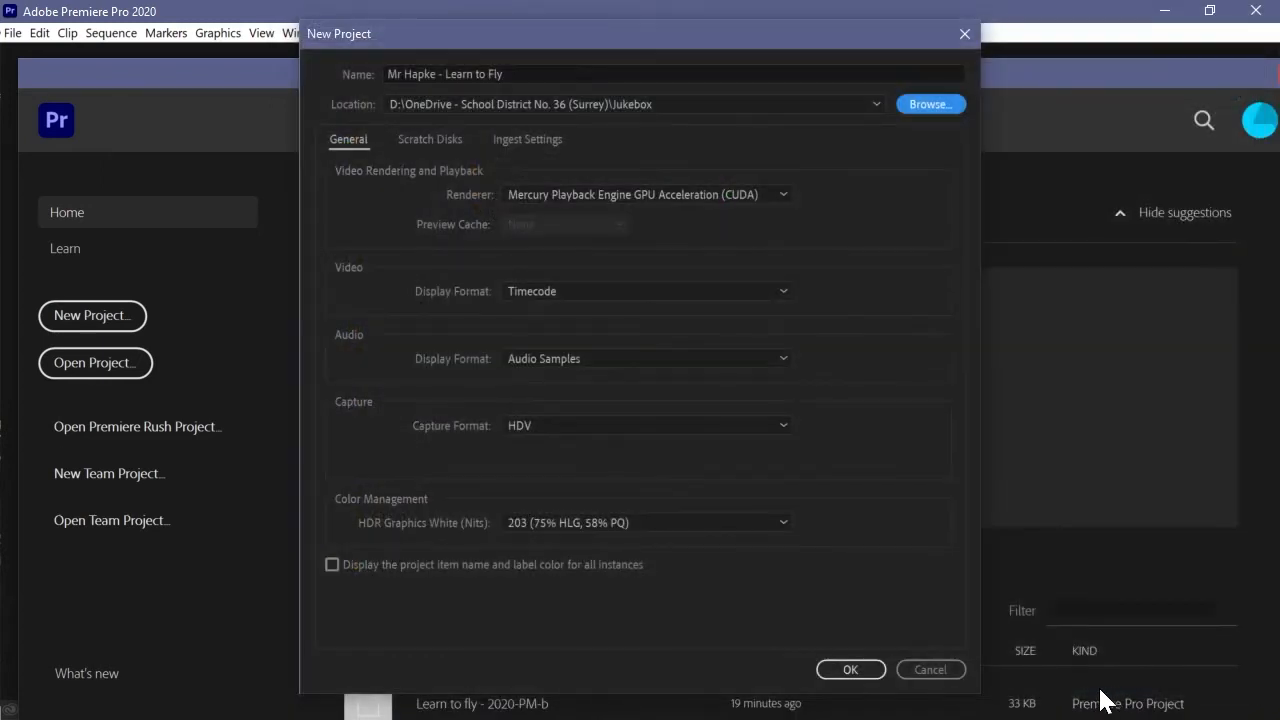
Step: Set the renderer to Mercury Playback Engine Software Only and create the project
{"action": "left_click", "coordinate": [650, 194]}
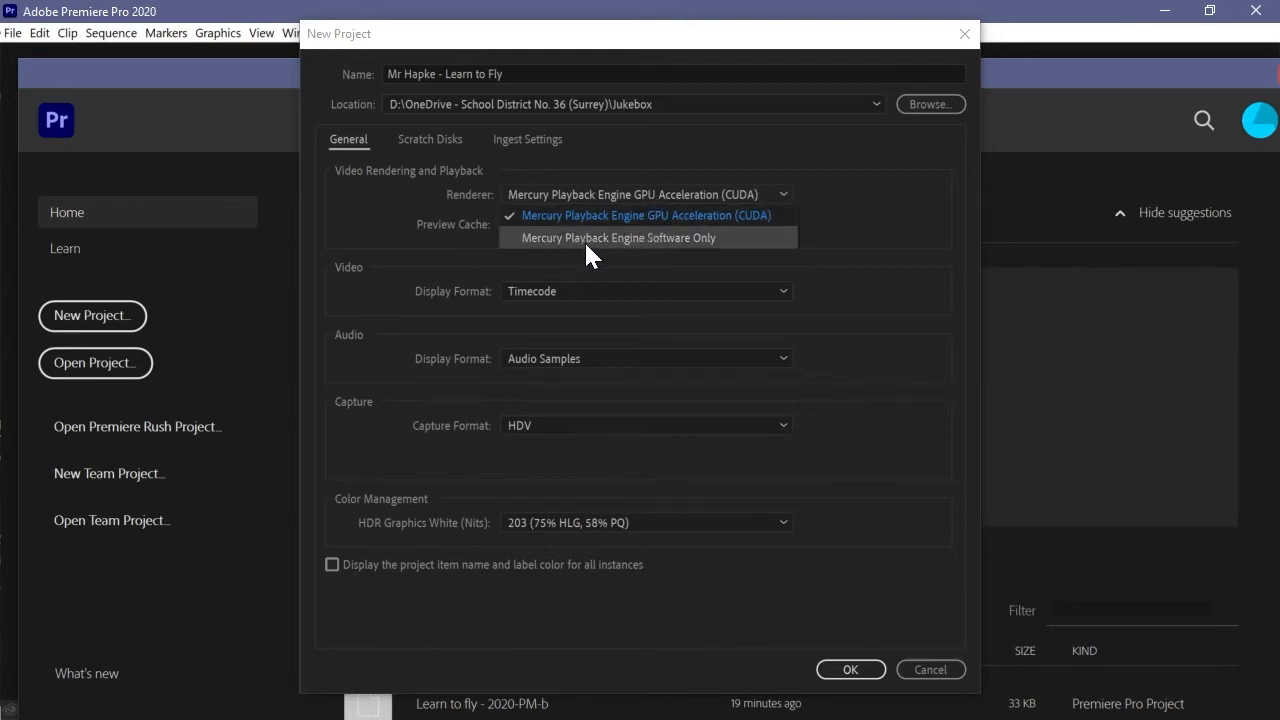
{"action": "left_click", "coordinate": [668, 254]}
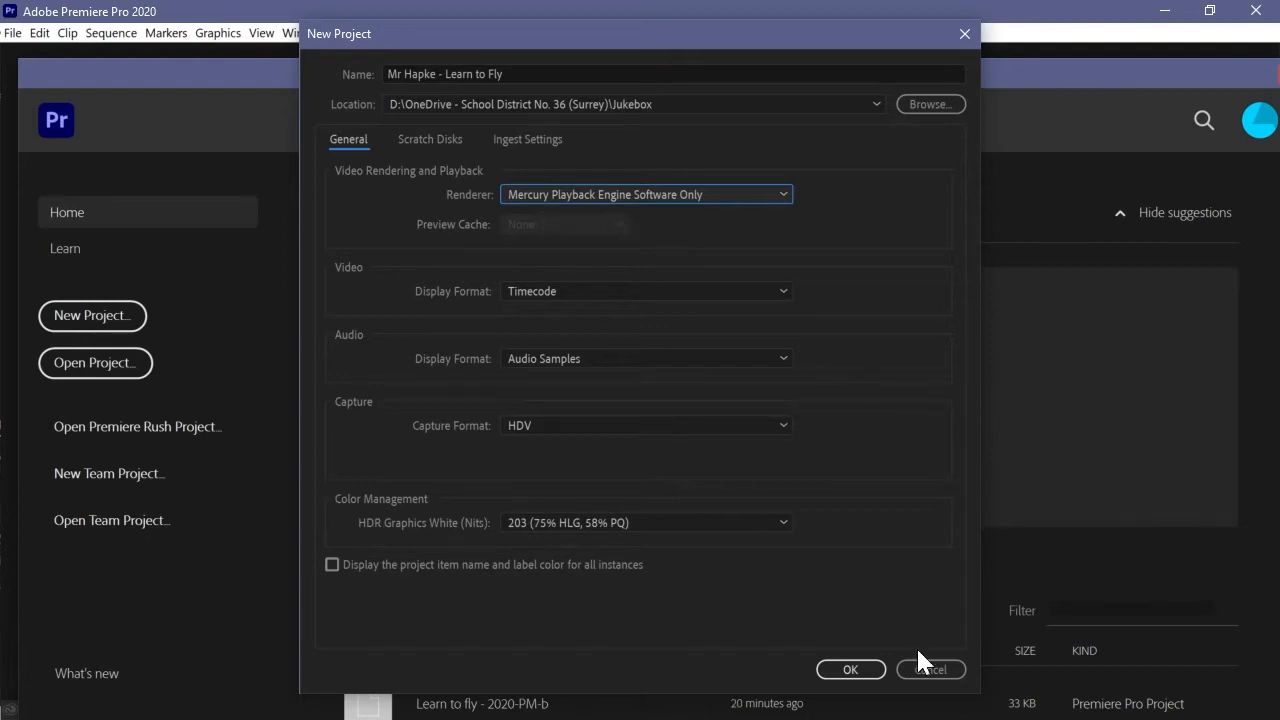
{"action": "left_click", "coordinate": [864, 672]}
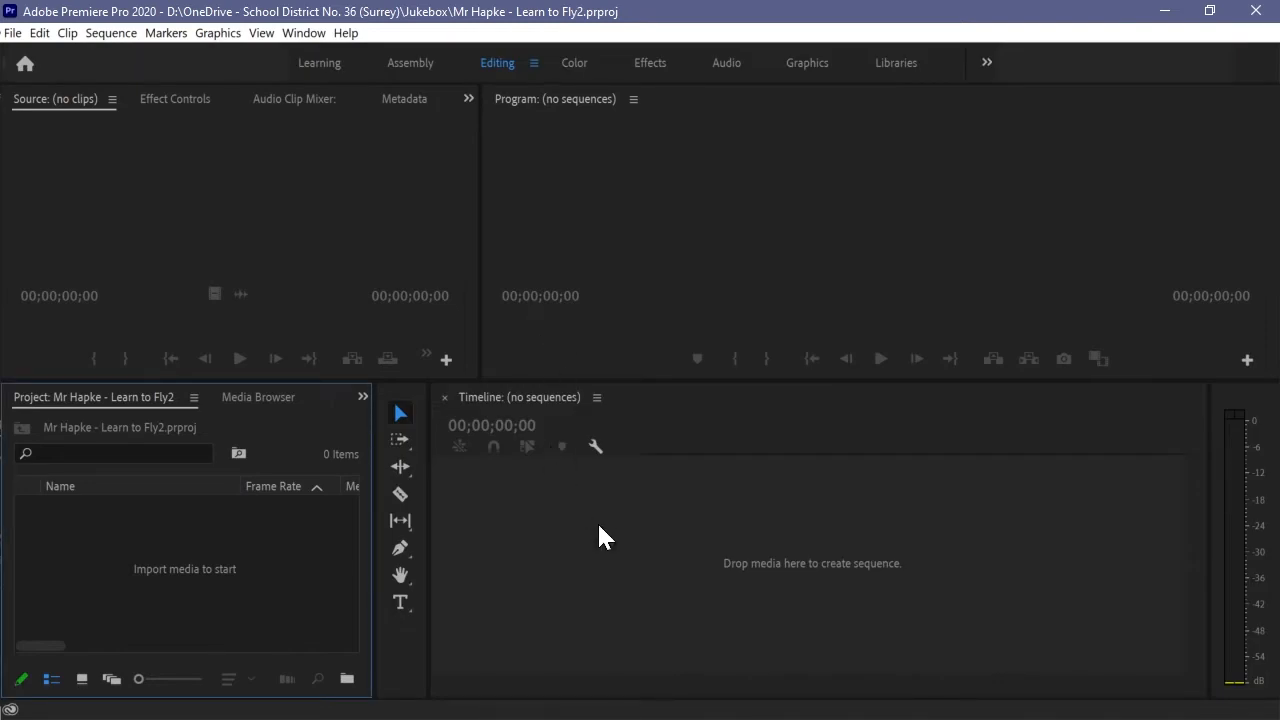
Step: Start a new sequence and choose the HDV 720p30 preset
{"action": "left_click", "coordinate": [557, 533]}
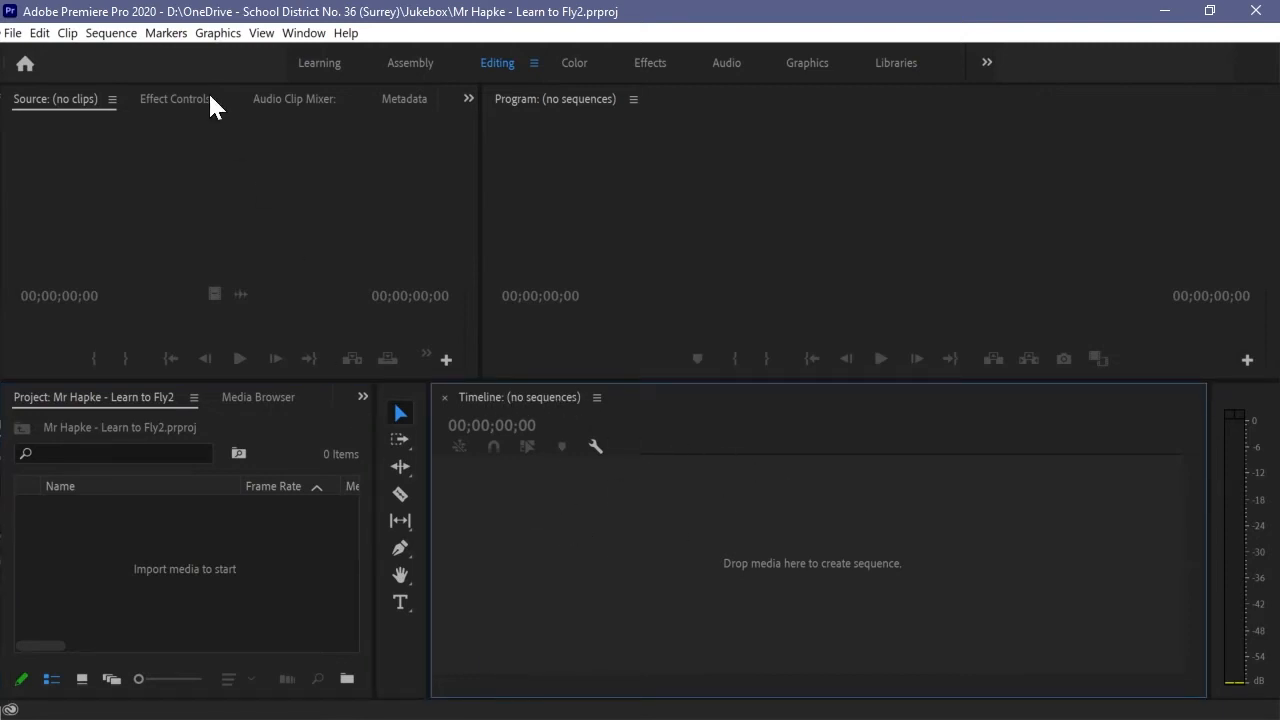
{"action": "left_click", "coordinate": [13, 33]}
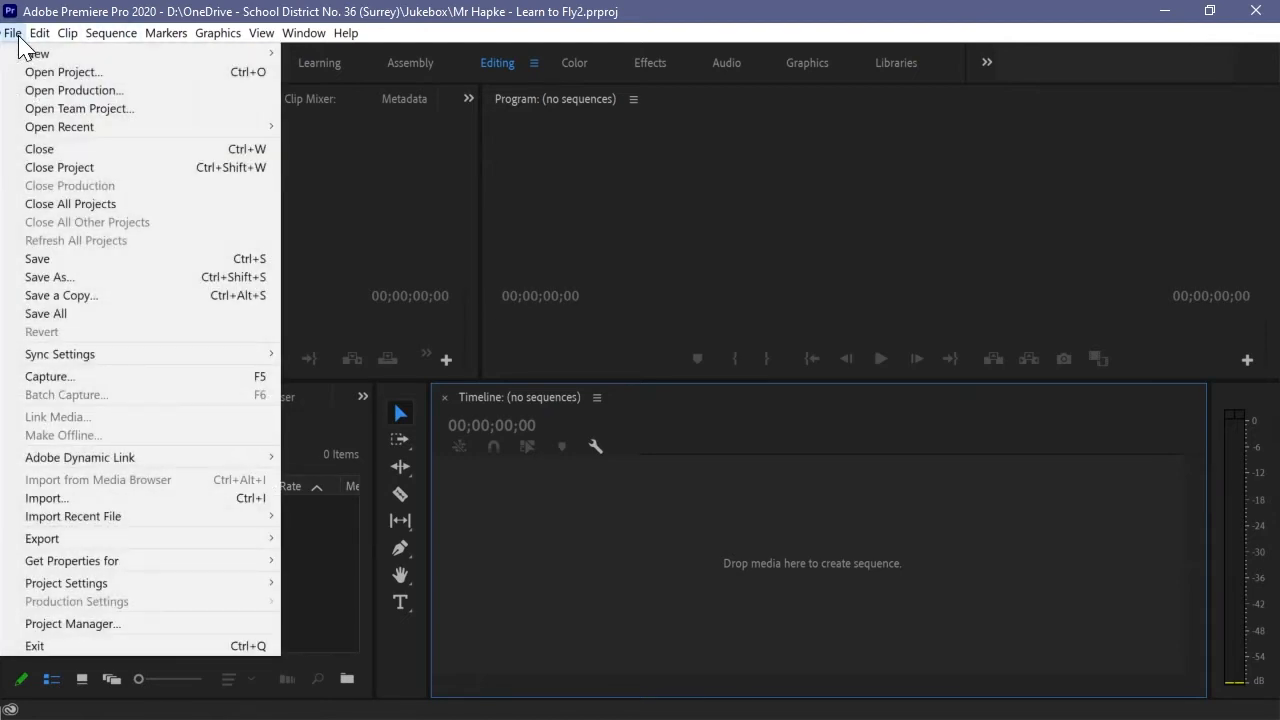
{"action": "mouse_move", "coordinate": [150, 58]}
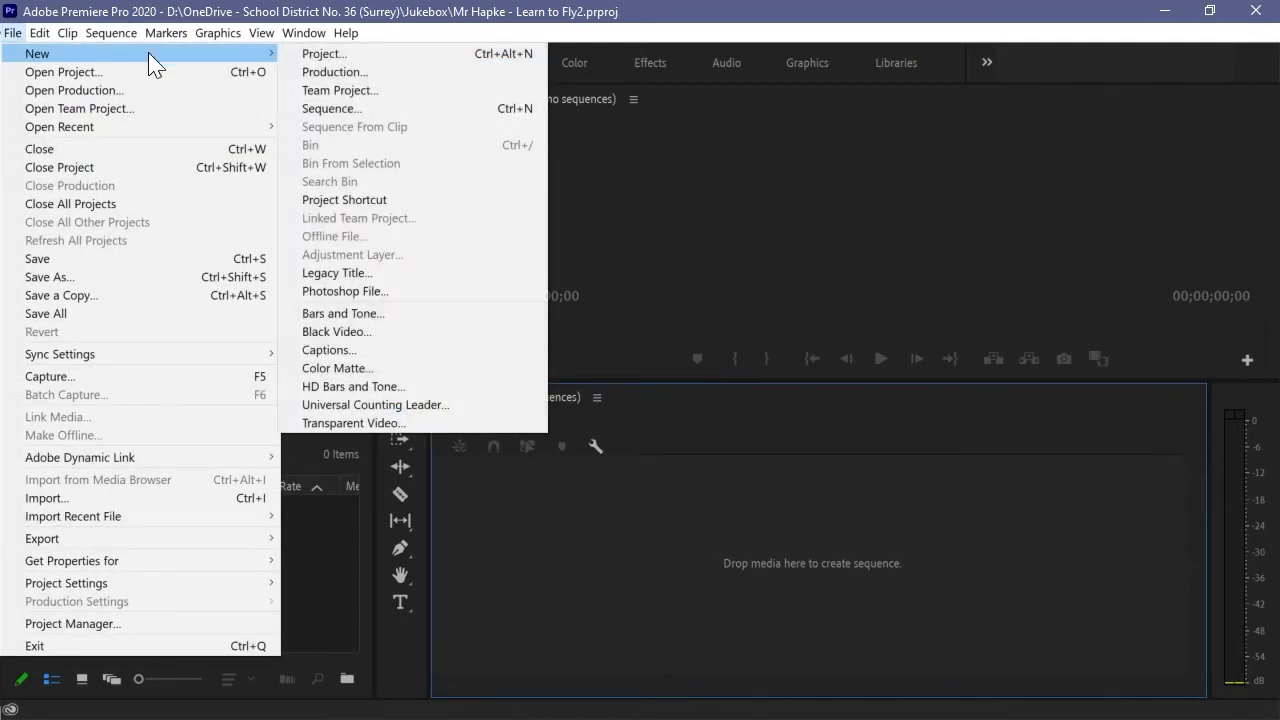
{"action": "left_click", "coordinate": [371, 110]}
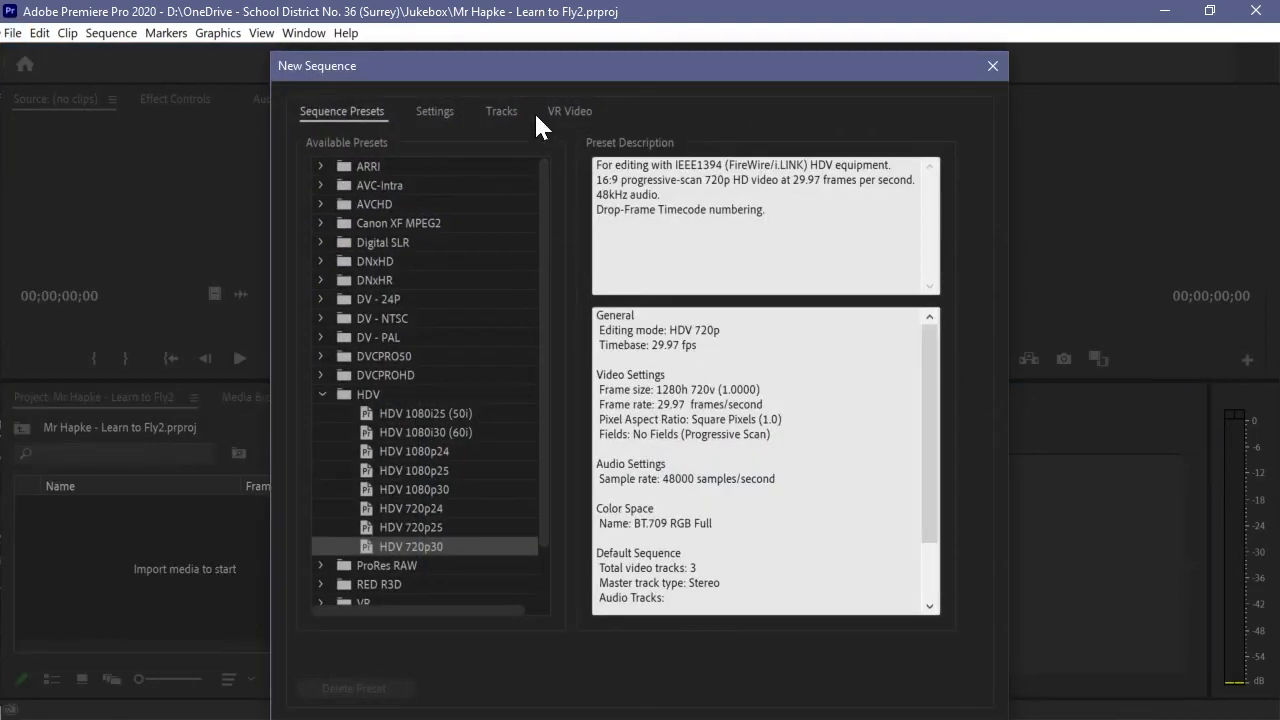
{"action": "left_click_drag", "start_coordinate": [551, 79], "coordinate": [557, 27]}
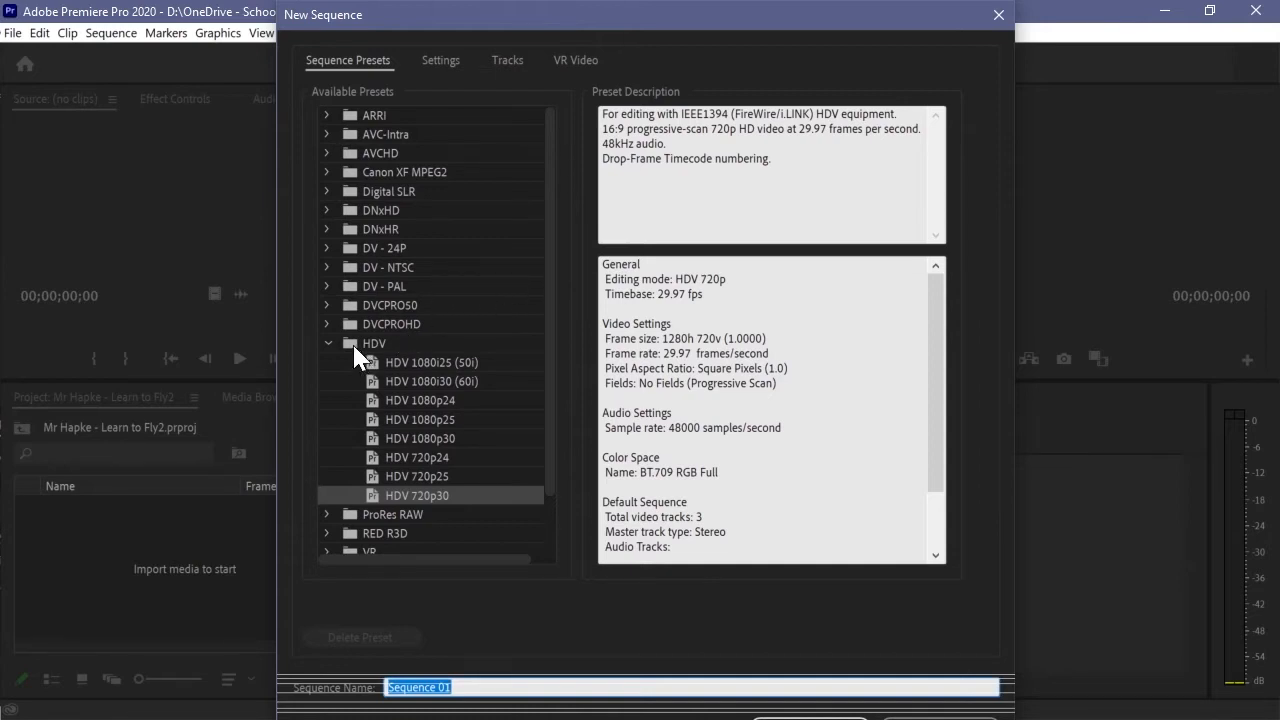
{"action": "left_click", "coordinate": [434, 496]}
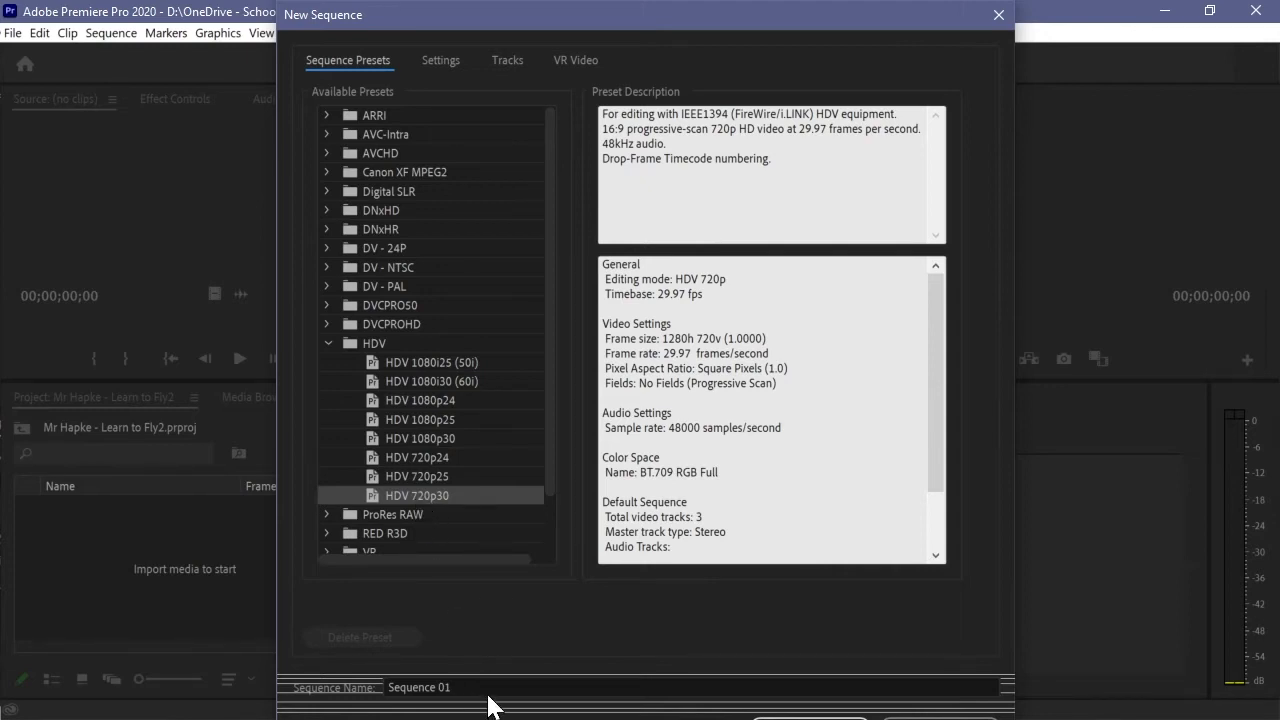
{"action": "left_click", "coordinate": [328, 344]}
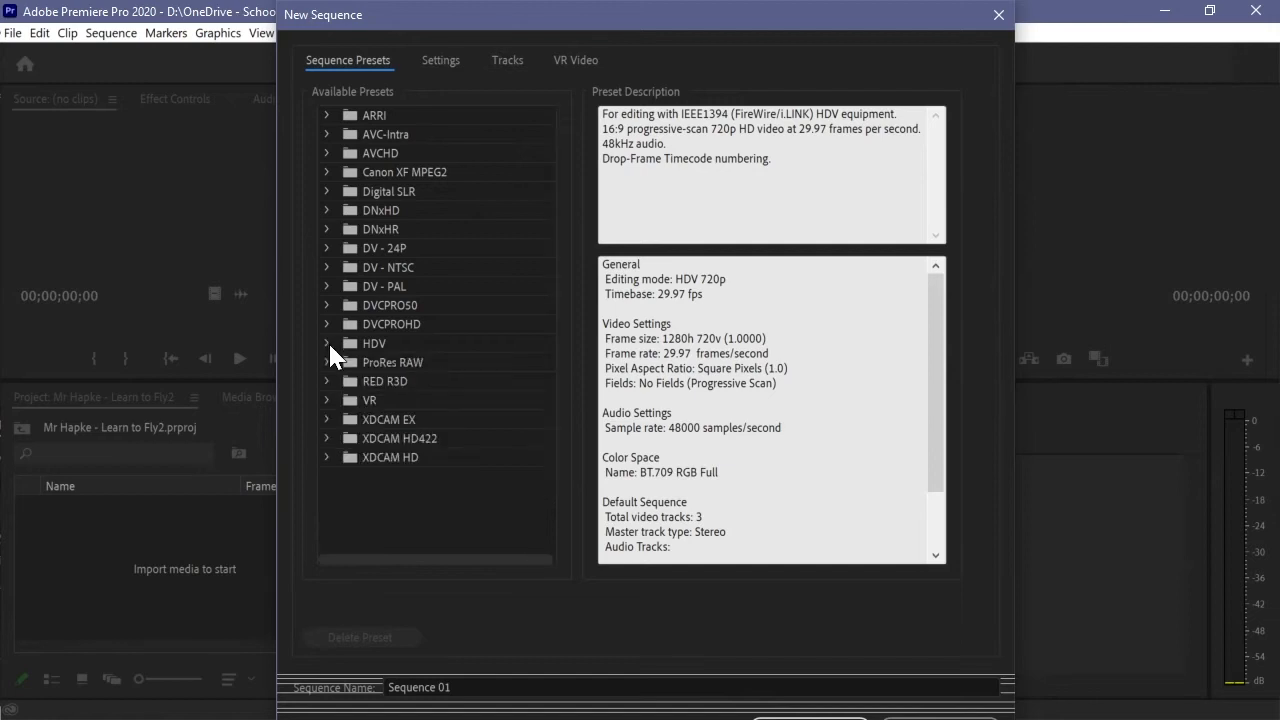
{"action": "left_click", "coordinate": [328, 344]}
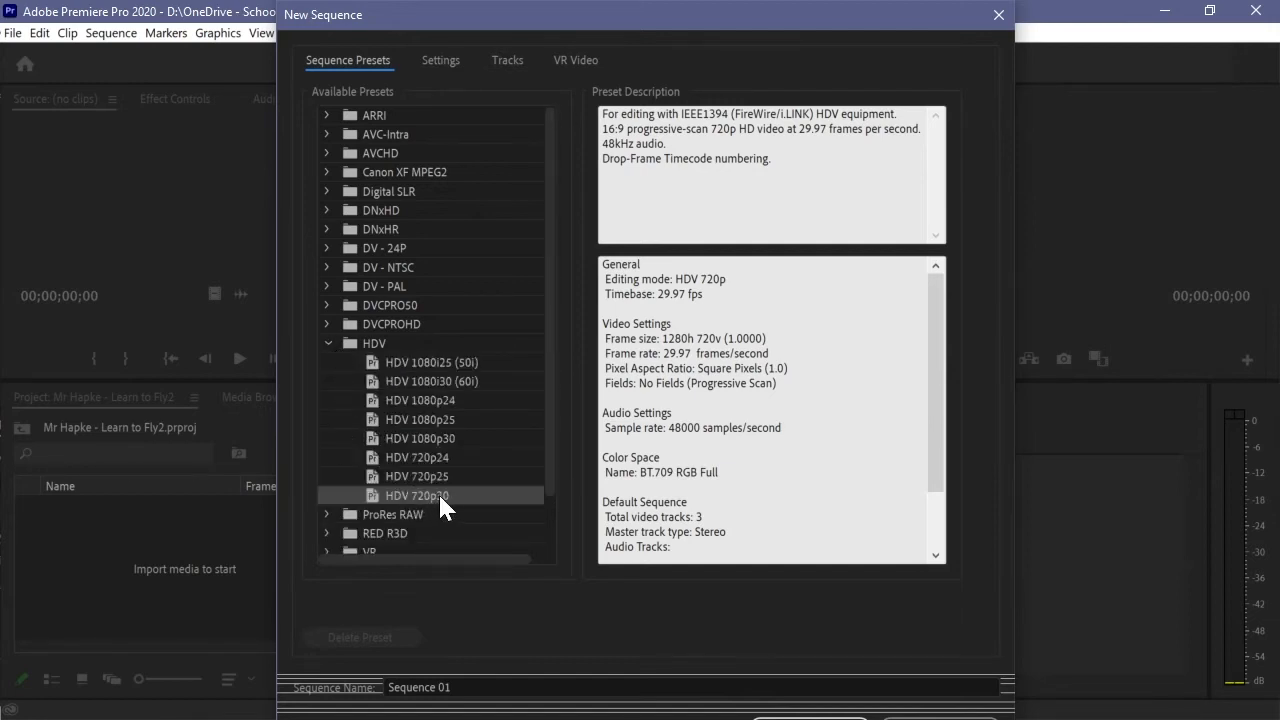
Step: Name the sequence "Learn to Fly" and create it
{"action": "left_click", "coordinate": [420, 686]}
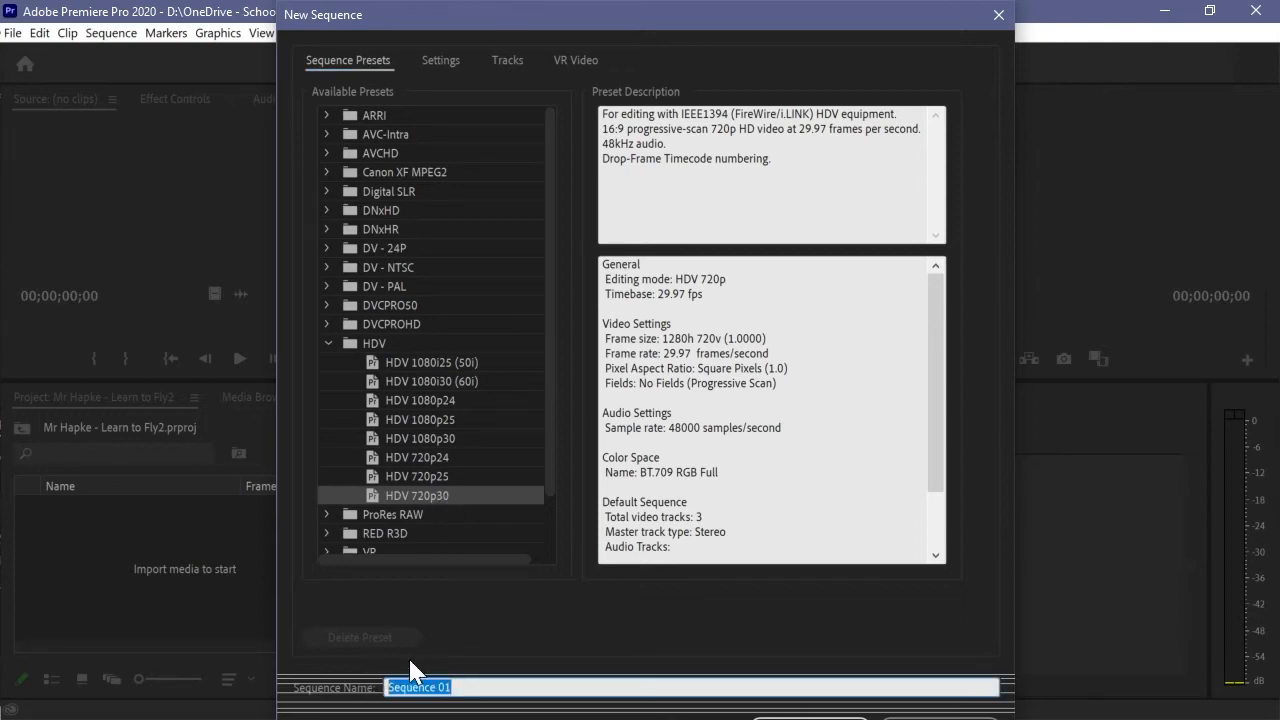
{"action": "type", "text": "Learn to Fly"}
{"action": "left_click", "coordinate": [791, 716]}
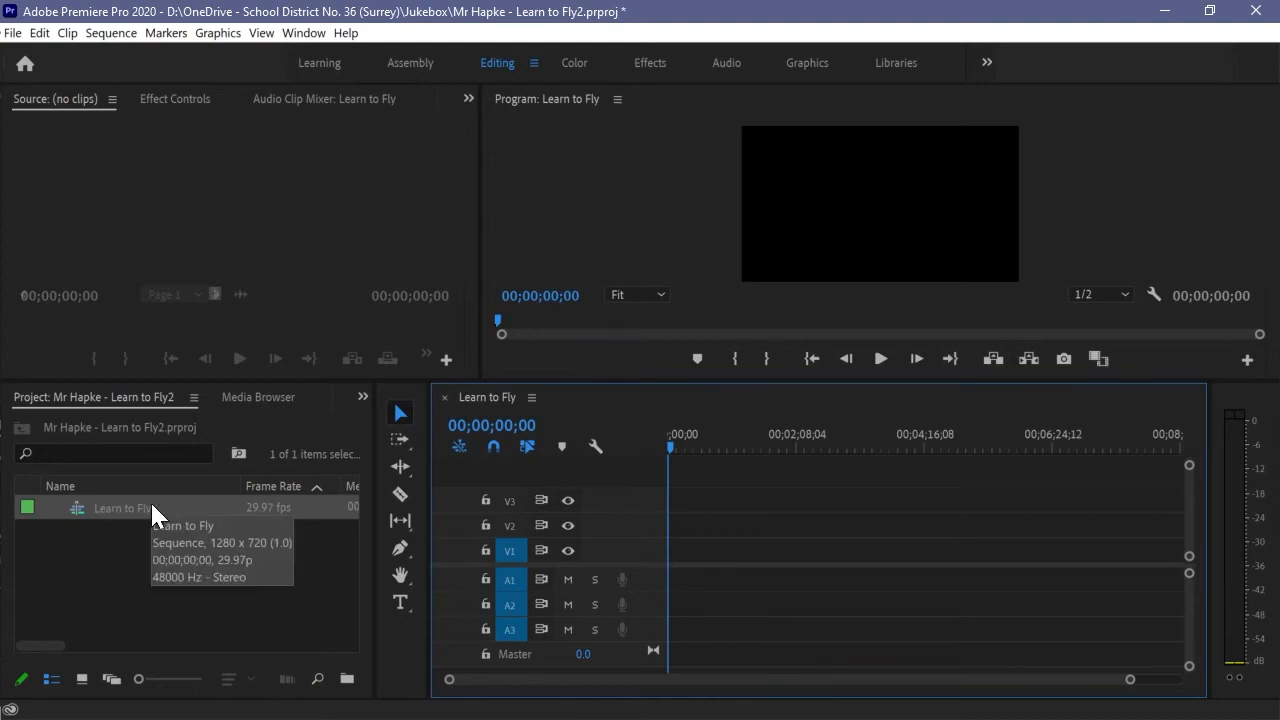
Step: Import nothing left album.jpg from the Jukebox folder in File Explorer into the project and preview it in the source viewer
{"action": "key", "text": "alt+Tab"}
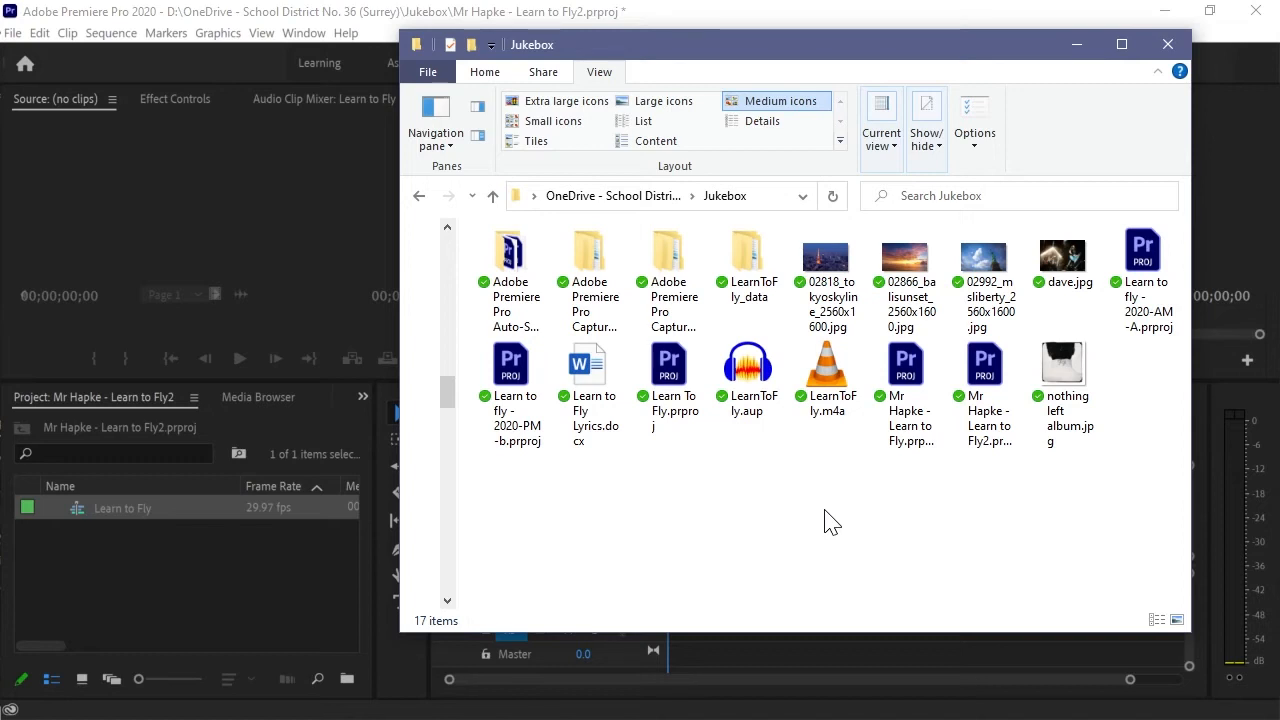
{"action": "left_click", "coordinate": [992, 430]}
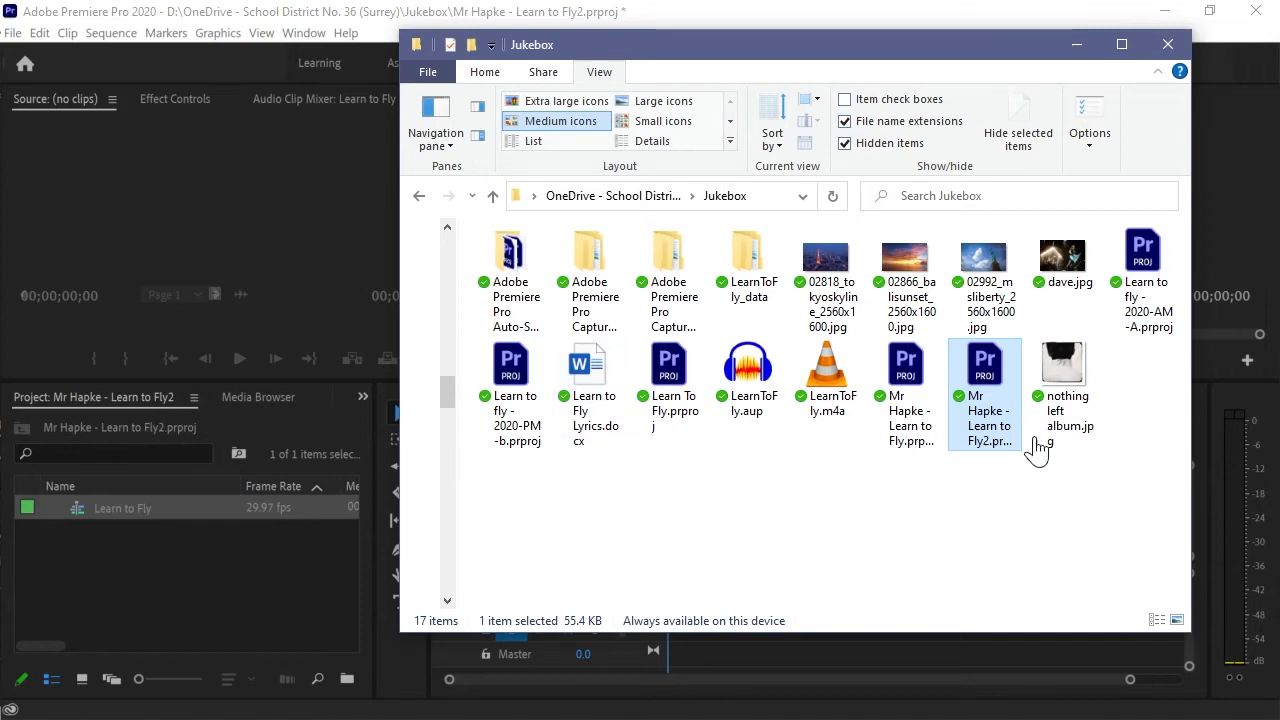
{"action": "left_click_drag", "start_coordinate": [810, 38], "coordinate": [902, 55]}
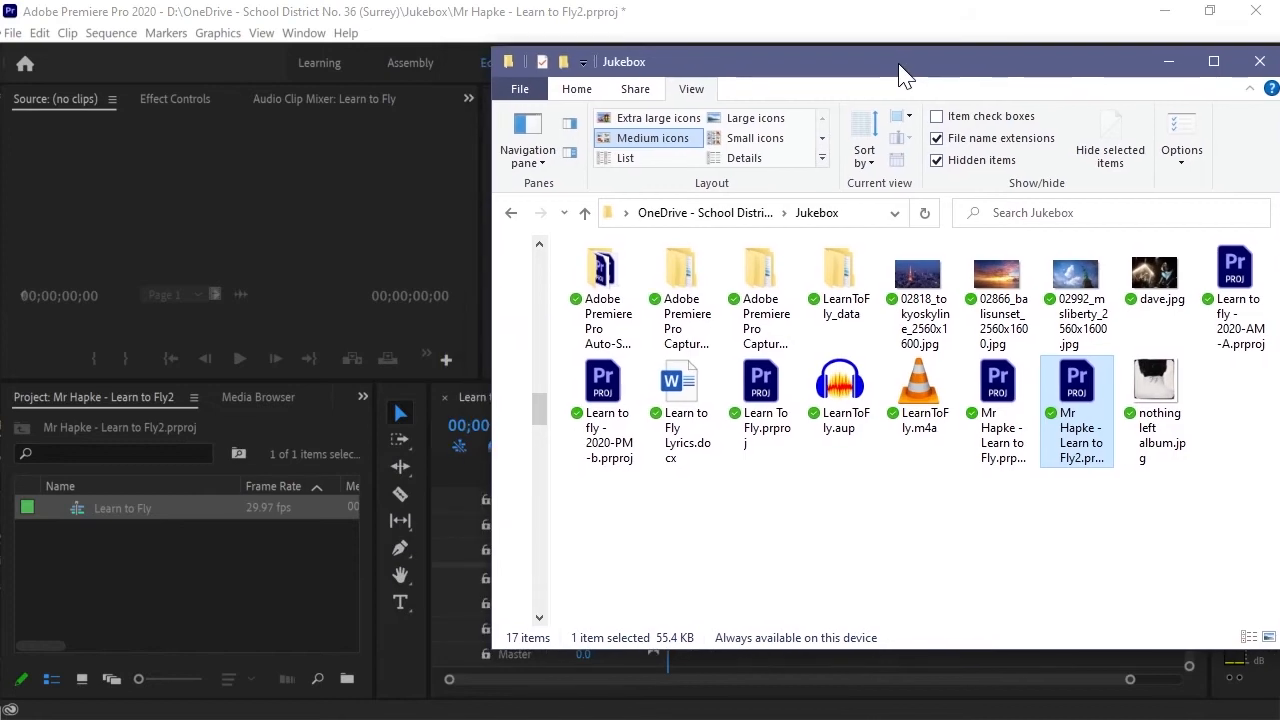
{"action": "left_click", "coordinate": [1158, 390]}
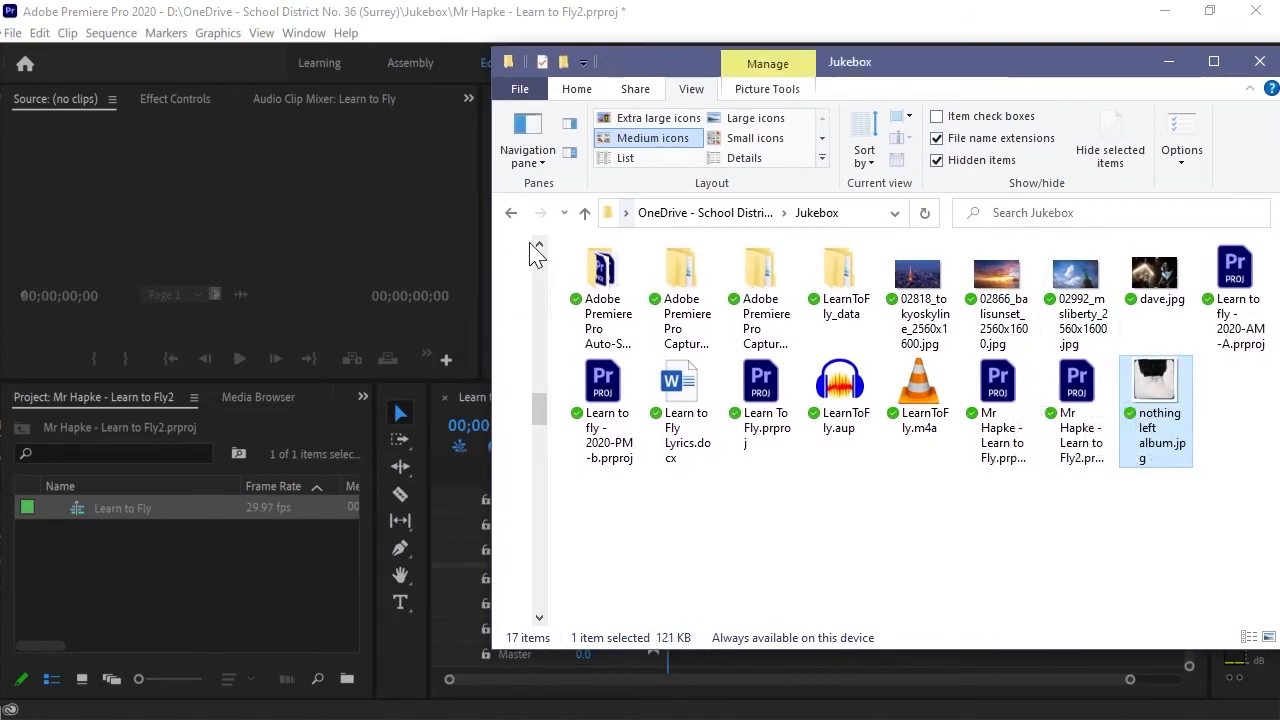
{"action": "left_click_drag", "start_coordinate": [492, 266], "coordinate": [706, 270]}
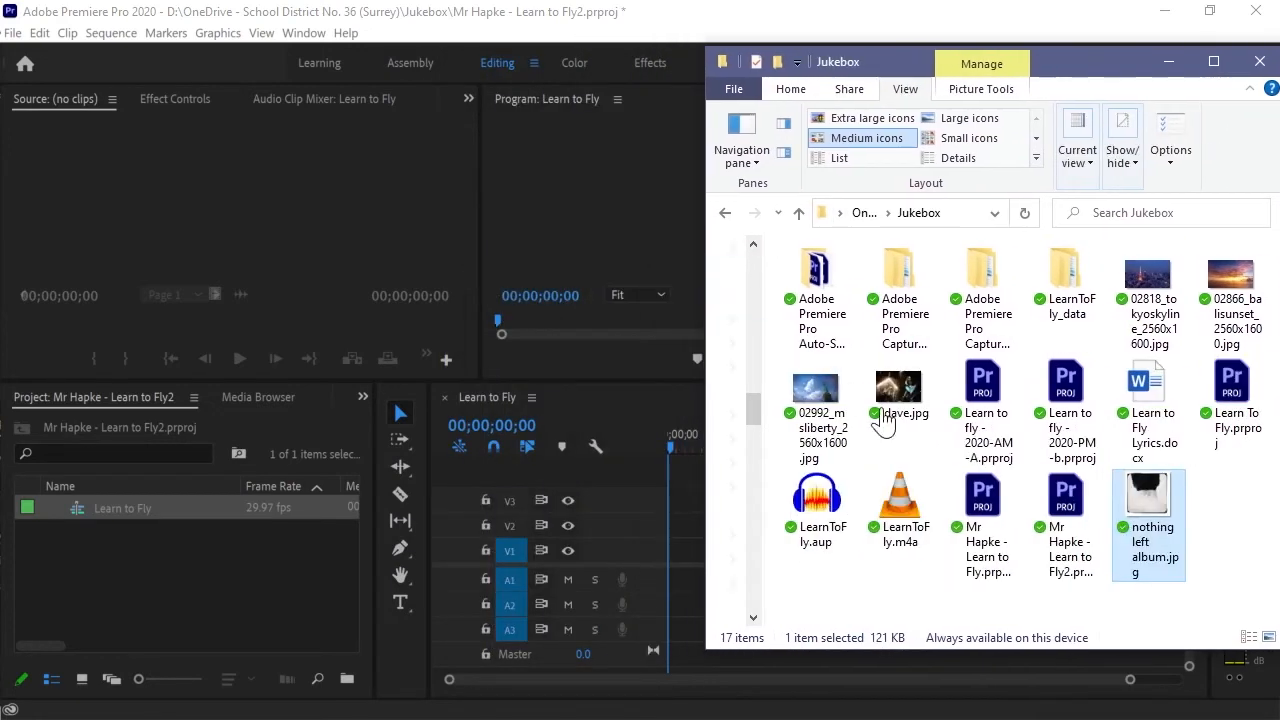
{"action": "left_click_drag", "start_coordinate": [1157, 508], "coordinate": [118, 573]}
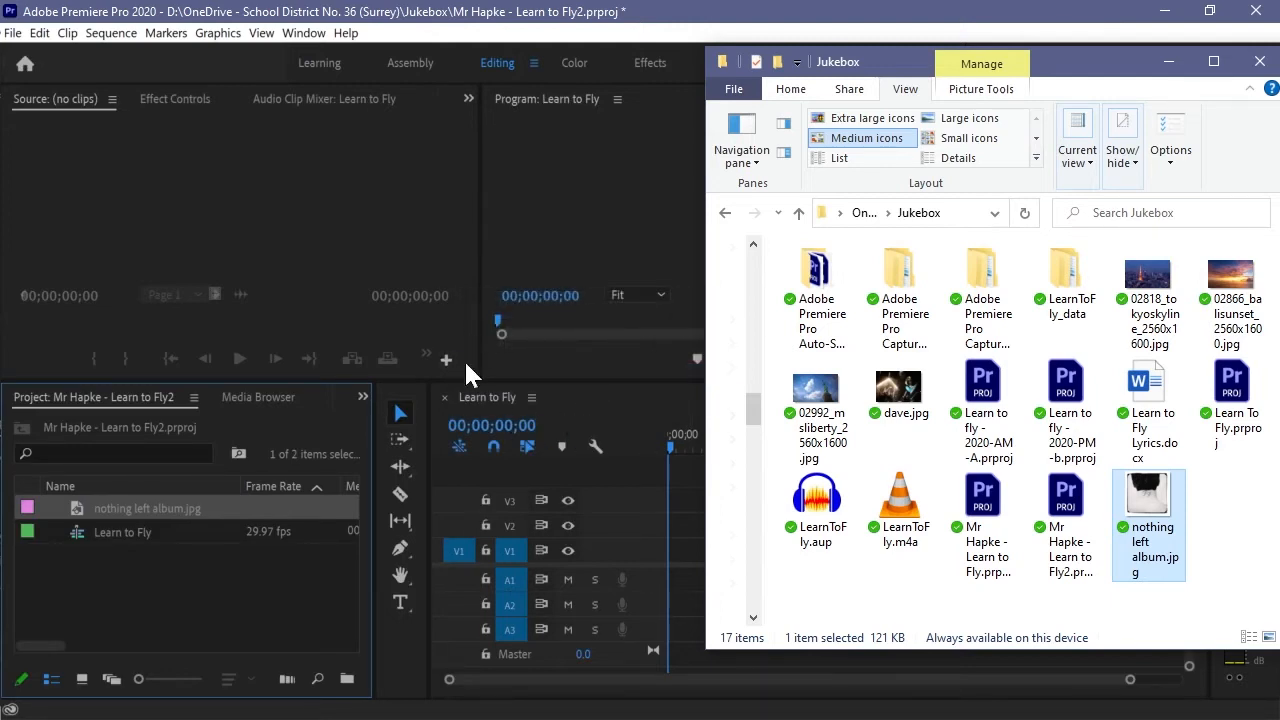
{"action": "double_click", "coordinate": [79, 505]}
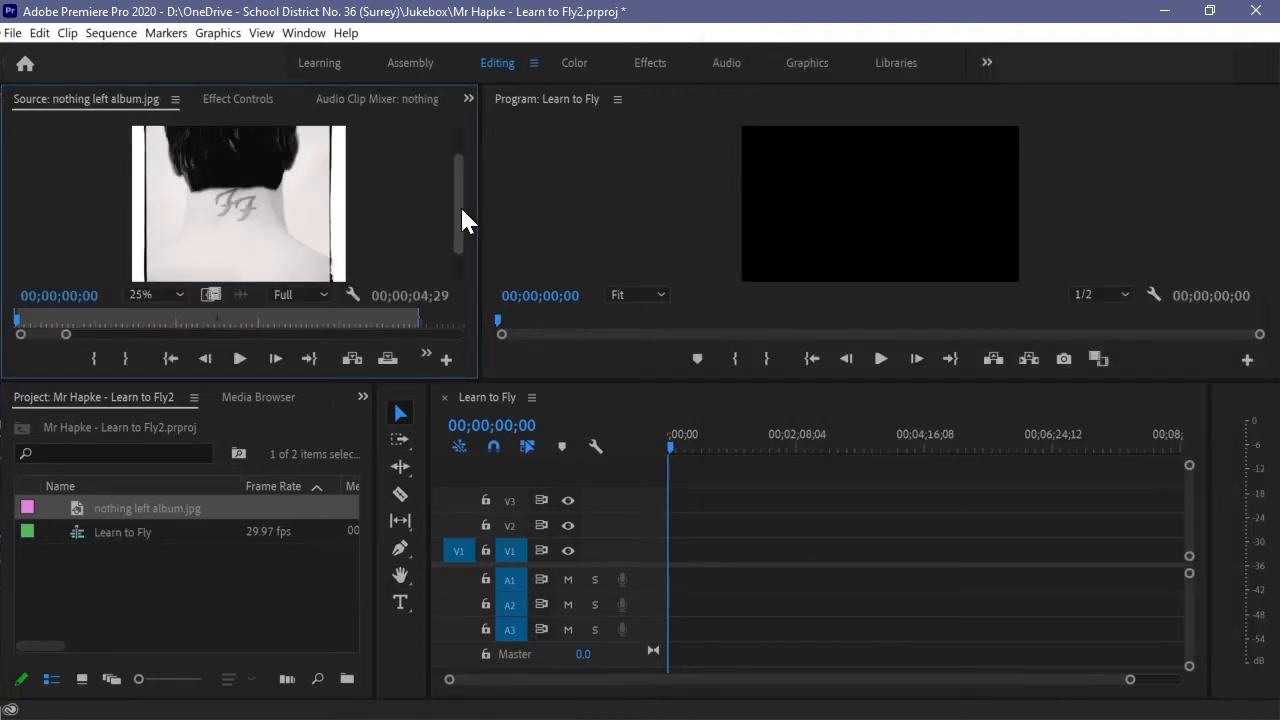
Step: Import dave.jpg and the msliberty, balisunset and tokyoskyline images from the Jukebox folder in File Explorer into the project
{"action": "key", "text": "alt+Tab"}
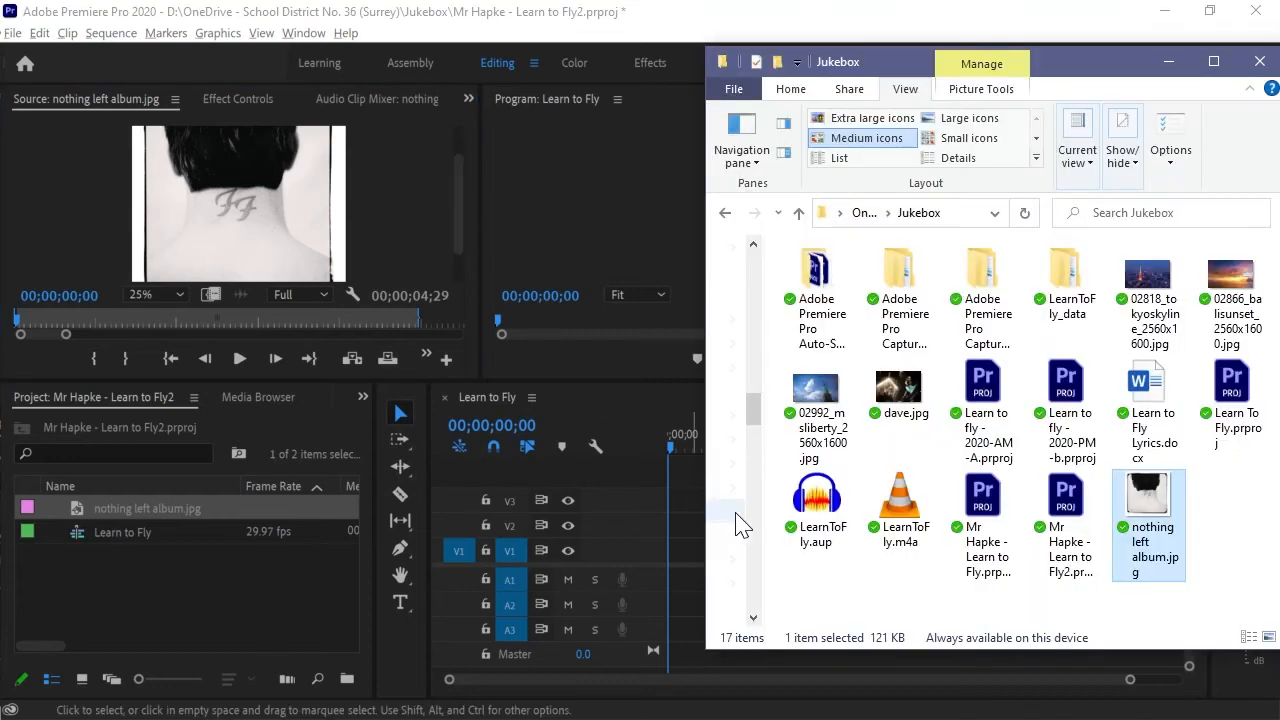
{"action": "left_click", "coordinate": [905, 405]}
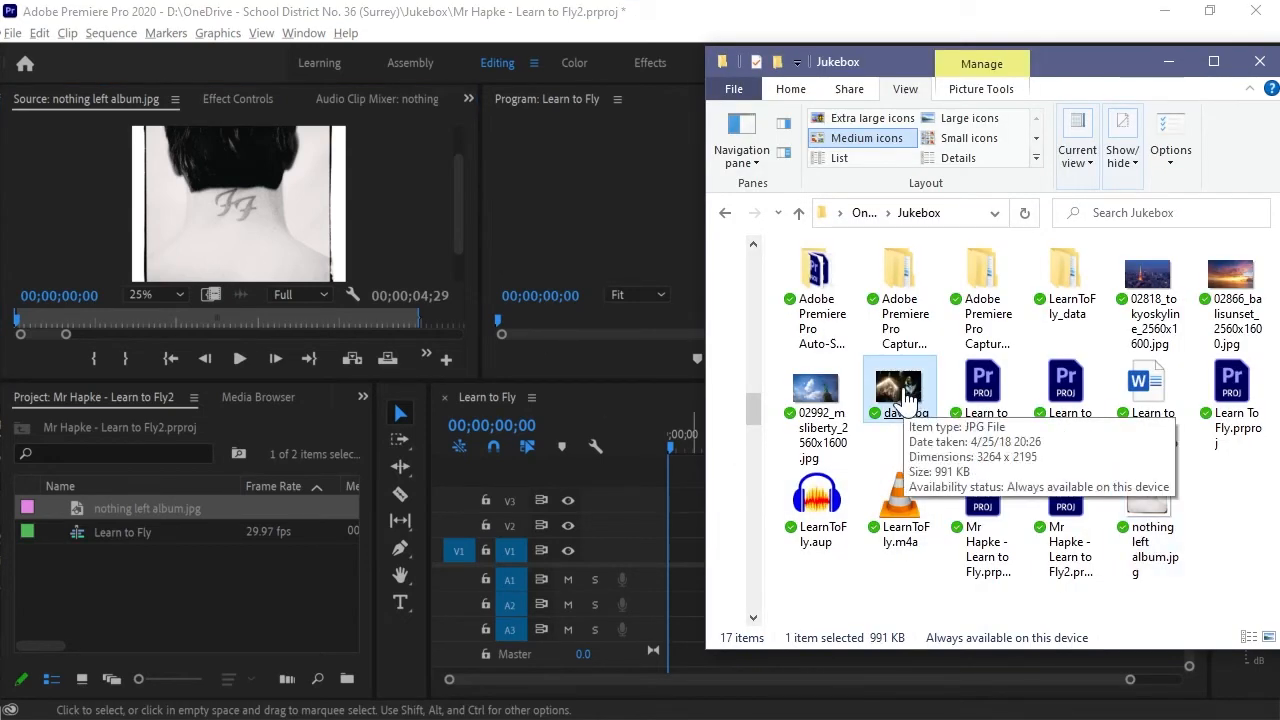
{"action": "left_click_drag", "start_coordinate": [908, 400], "coordinate": [100, 588]}
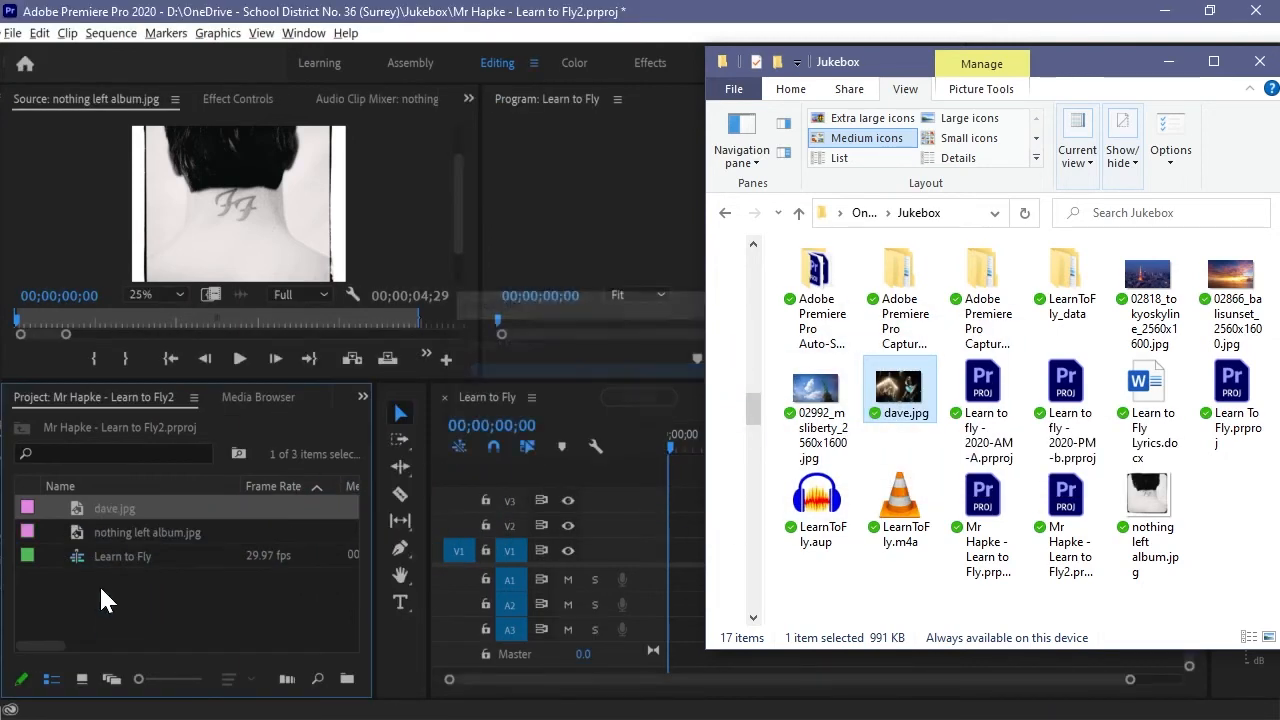
{"action": "left_click_drag", "start_coordinate": [815, 395], "coordinate": [190, 598]}
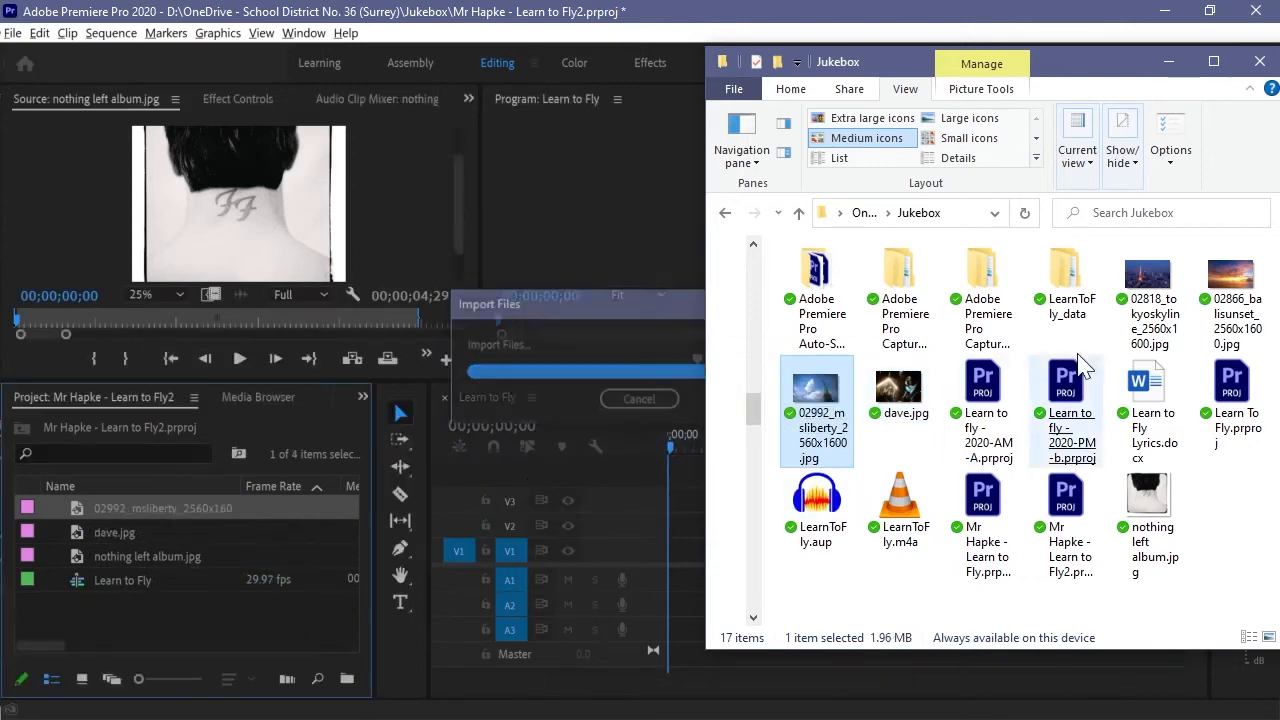
{"action": "left_click_drag", "start_coordinate": [1232, 292], "coordinate": [218, 598]}
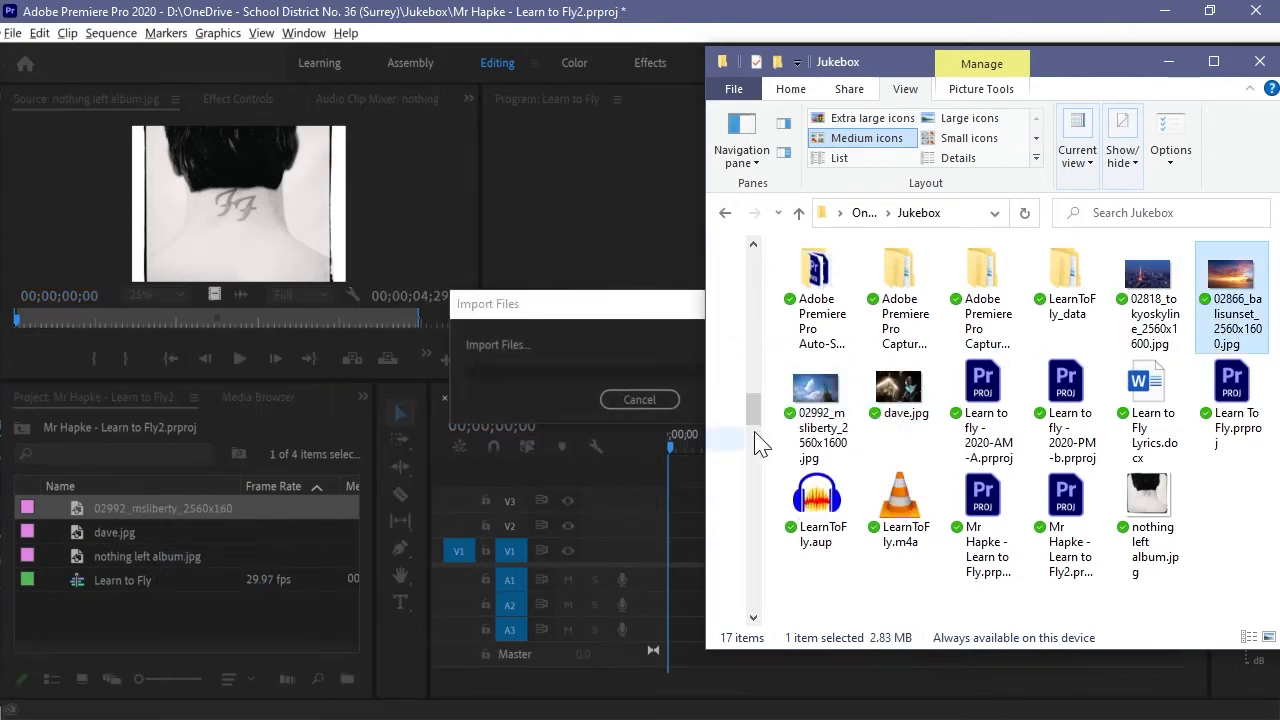
{"action": "left_click_drag", "start_coordinate": [1148, 288], "coordinate": [160, 600]}
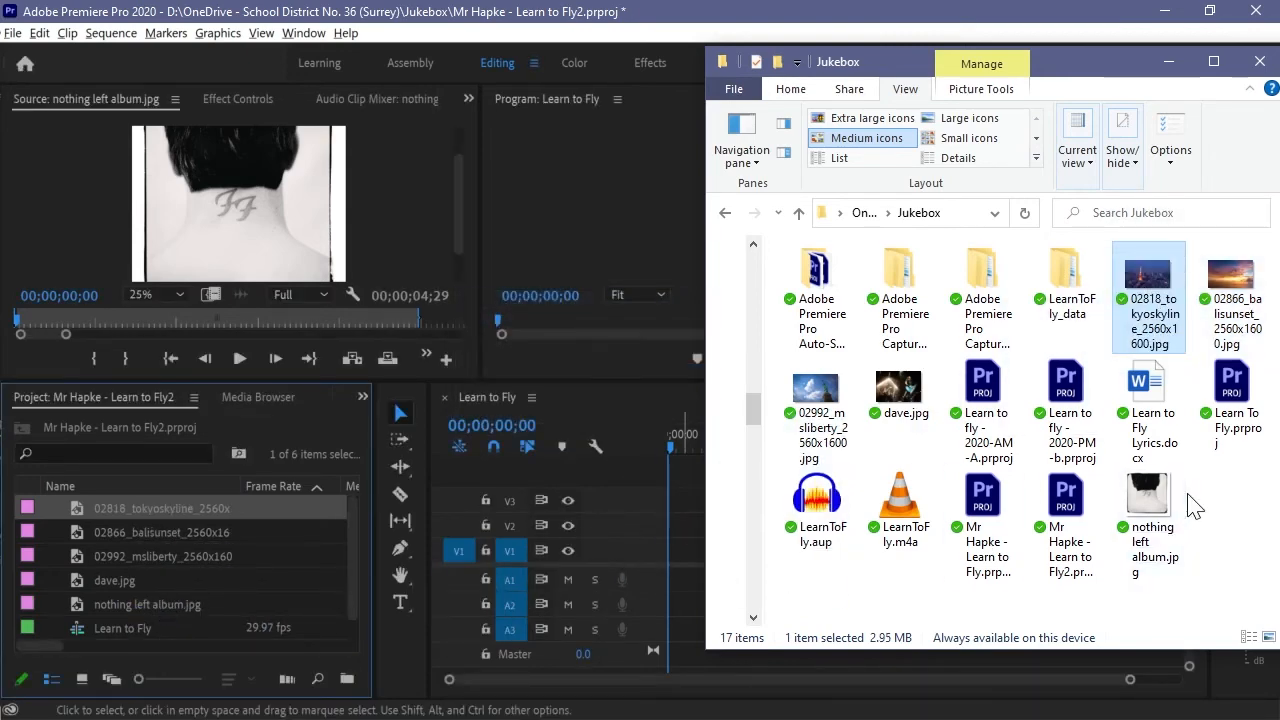
Step: Try to import the Audacity project file LearnToFly.aup into the project
{"action": "left_click", "coordinate": [815, 540]}
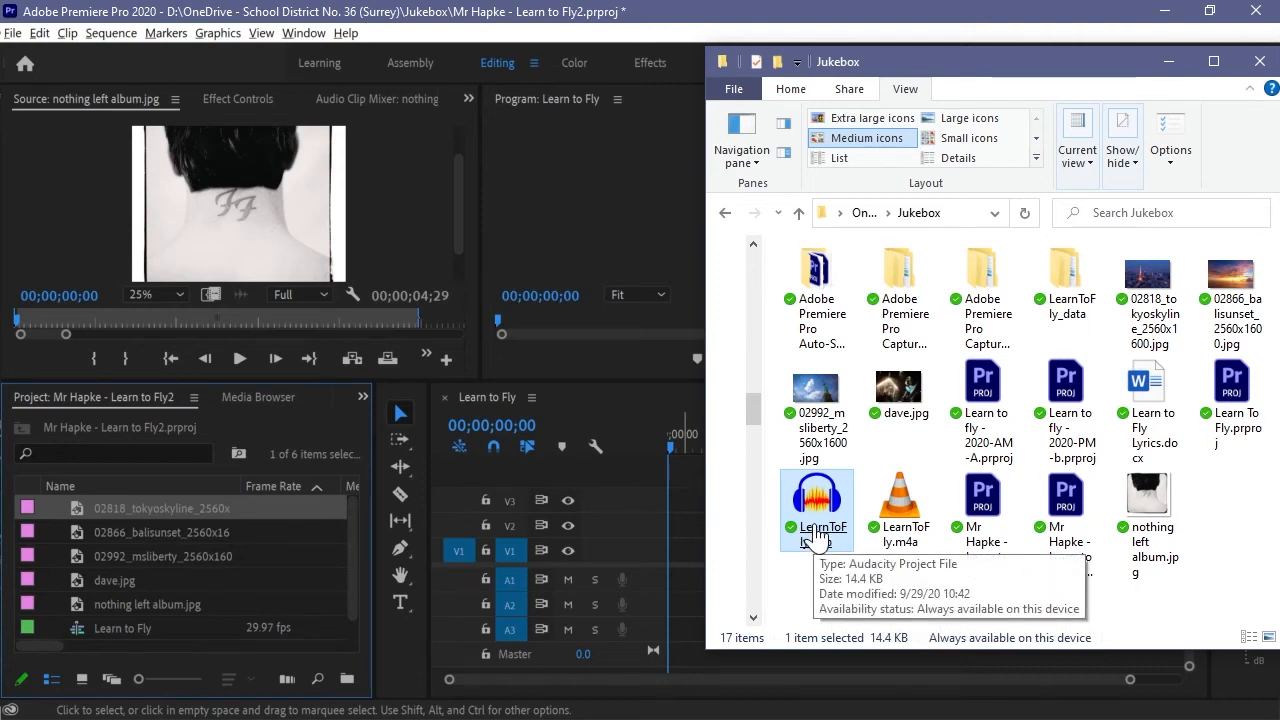
{"action": "left_click_drag", "start_coordinate": [815, 535], "coordinate": [238, 532]}
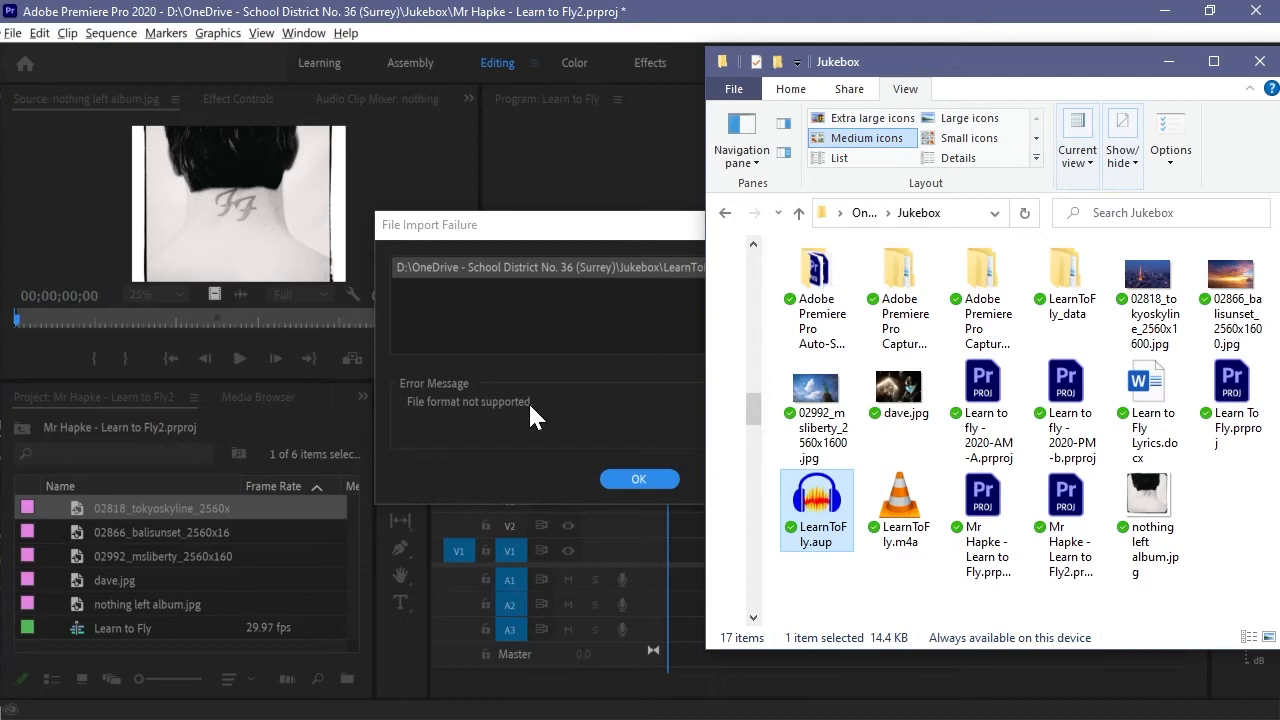
{"action": "left_click", "coordinate": [657, 485]}
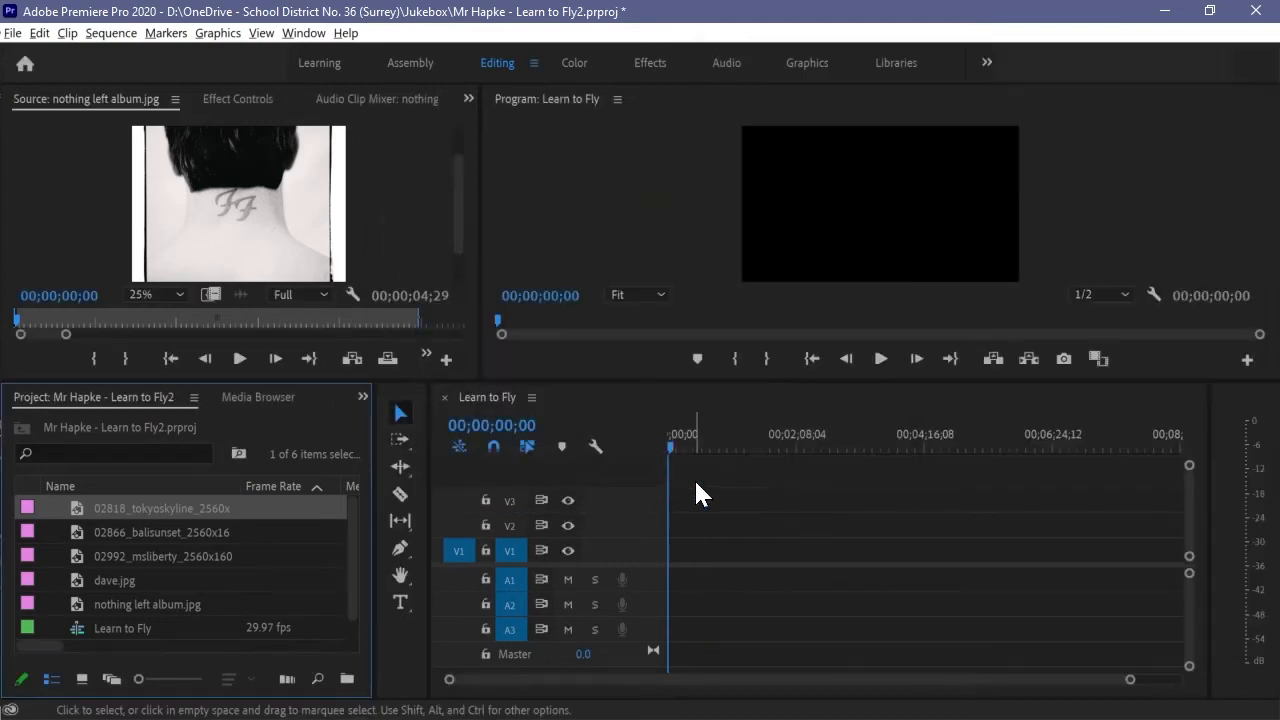
Step: List the Jukebox folder in File Explorer with file details and import the audio file LearnToFly.m4a into the Premiere Pro project
{"action": "key", "text": "alt+Tab"}
{"action": "left_click", "coordinate": [930, 512]}
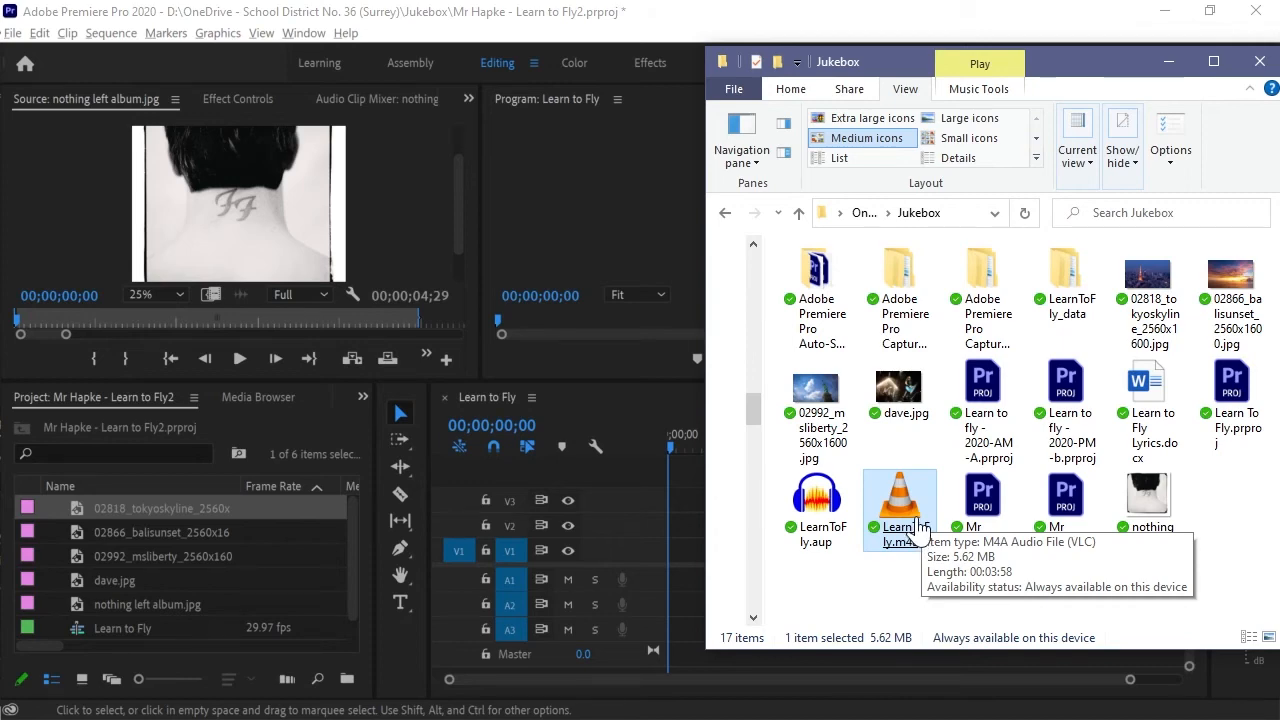
{"action": "left_click_drag", "start_coordinate": [706, 46], "coordinate": [456, 10]}
{"action": "left_click", "coordinate": [793, 122]}
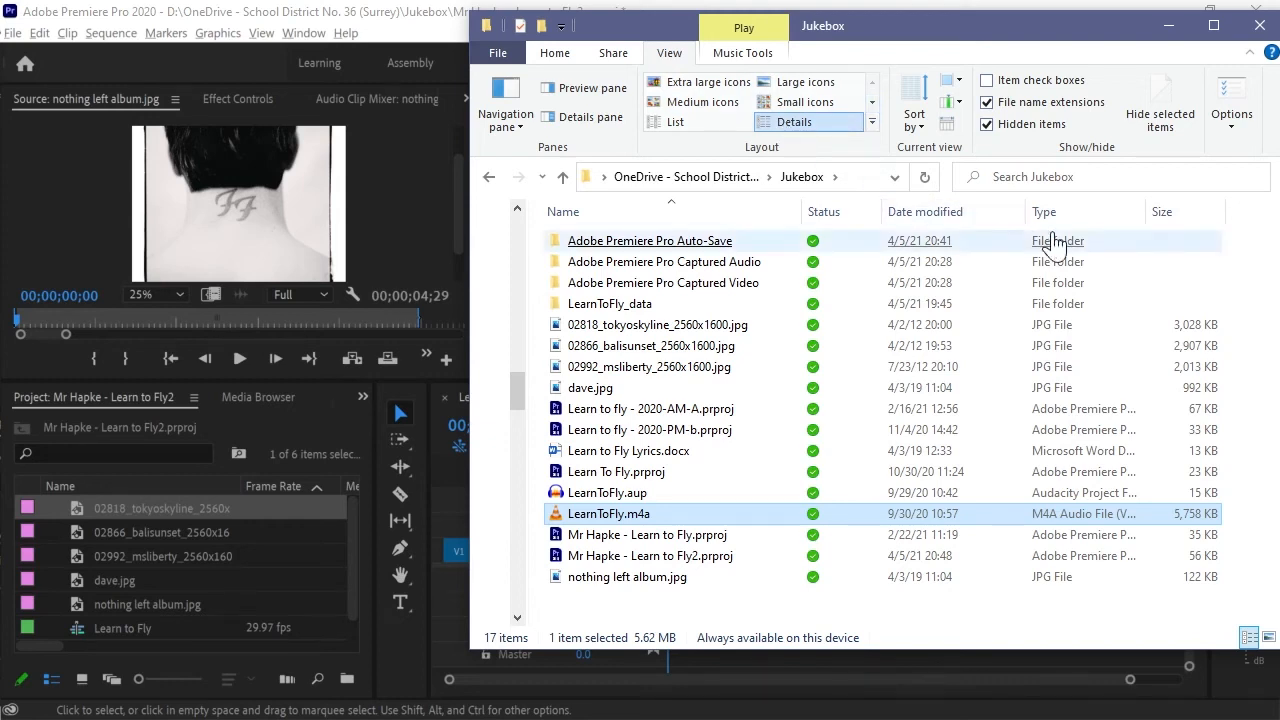
{"action": "left_click", "coordinate": [1077, 495]}
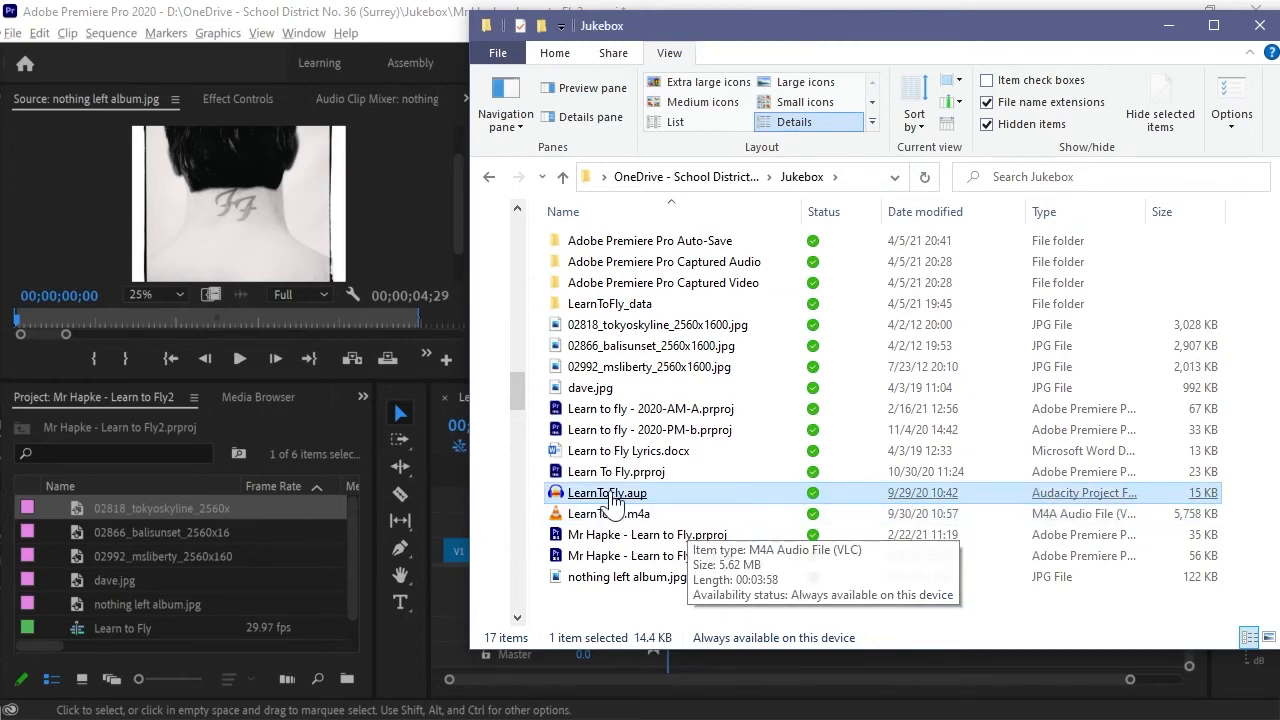
{"action": "left_click", "coordinate": [572, 515]}
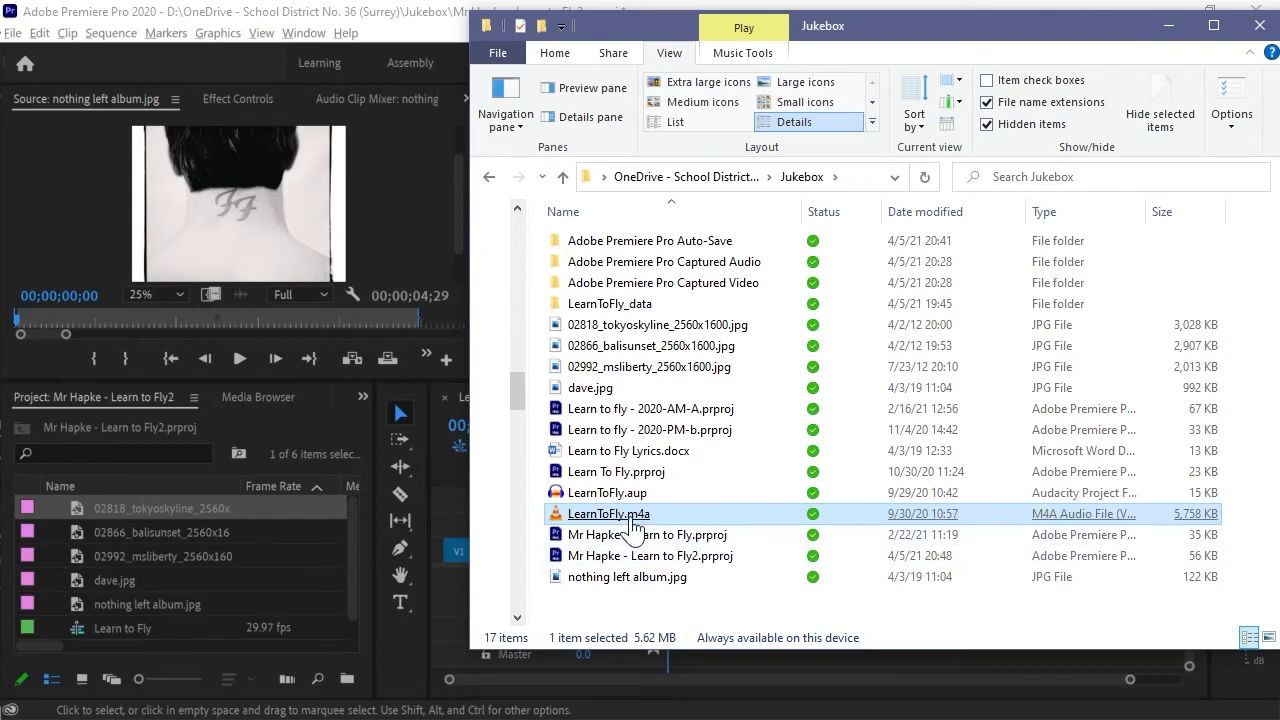
{"action": "left_click_drag", "start_coordinate": [632, 521], "coordinate": [193, 548]}
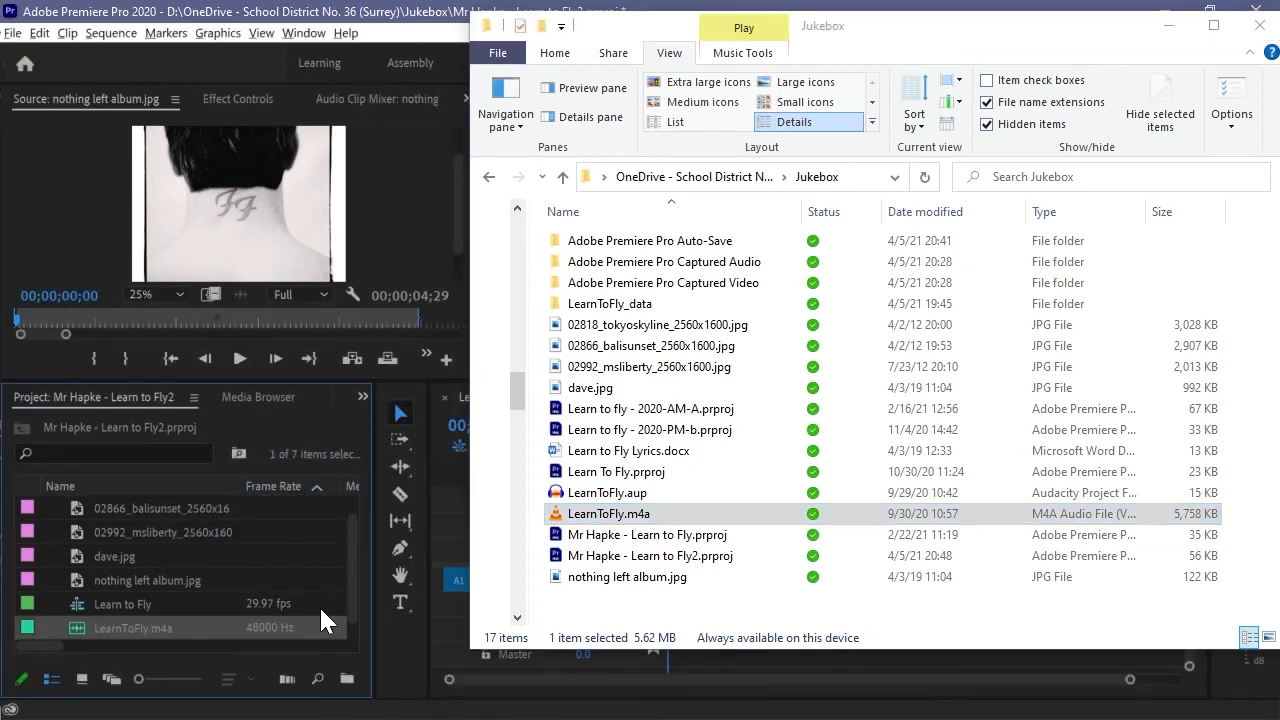
Step: Back in Premiere Pro, place nothing left album.jpg at the start of video track V1
{"action": "left_click", "coordinate": [358, 578]}
{"action": "left_click_drag", "start_coordinate": [375, 580], "coordinate": [744, 588]}
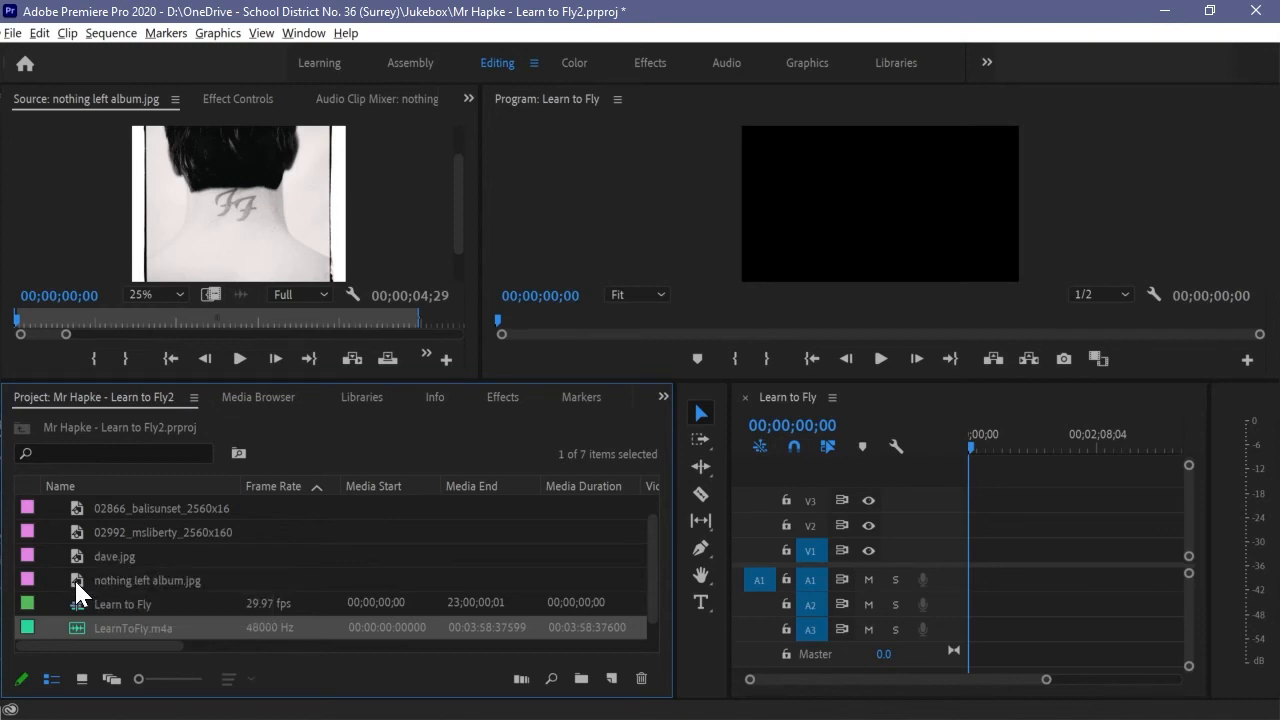
{"action": "left_click_drag", "start_coordinate": [76, 582], "coordinate": [975, 553]}
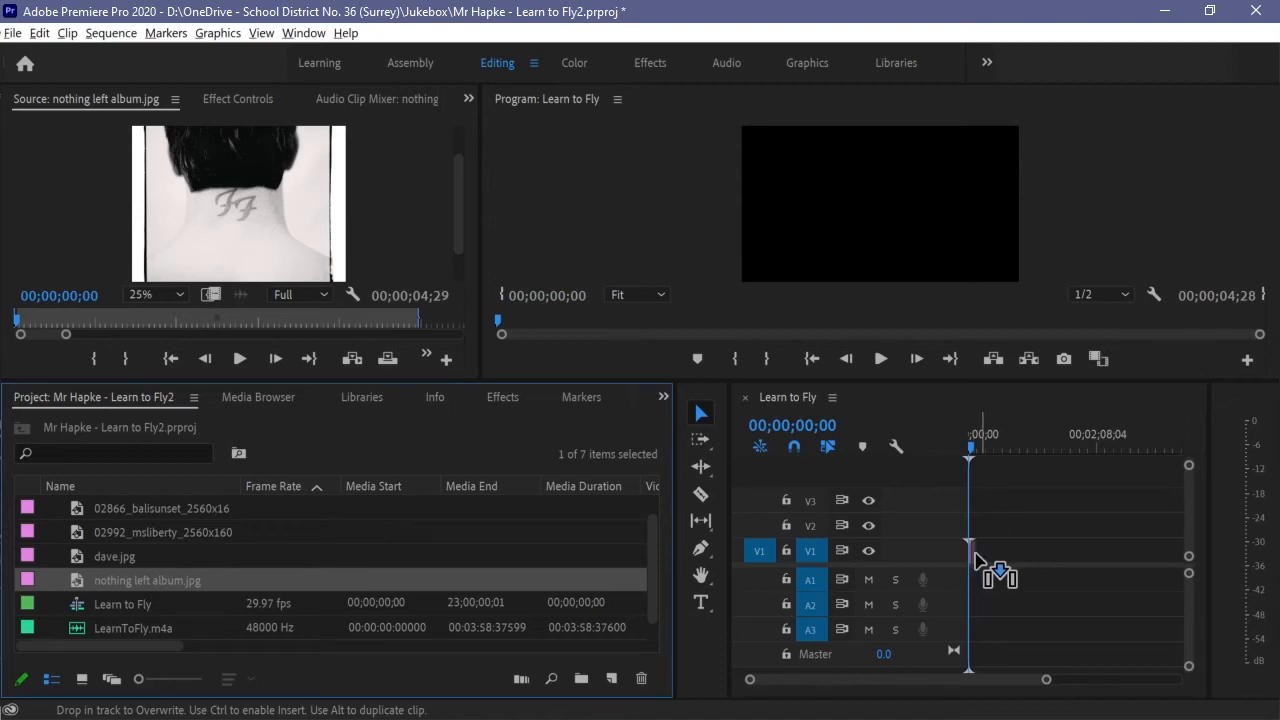
{"action": "left_click_drag", "start_coordinate": [975, 557], "coordinate": [977, 556]}
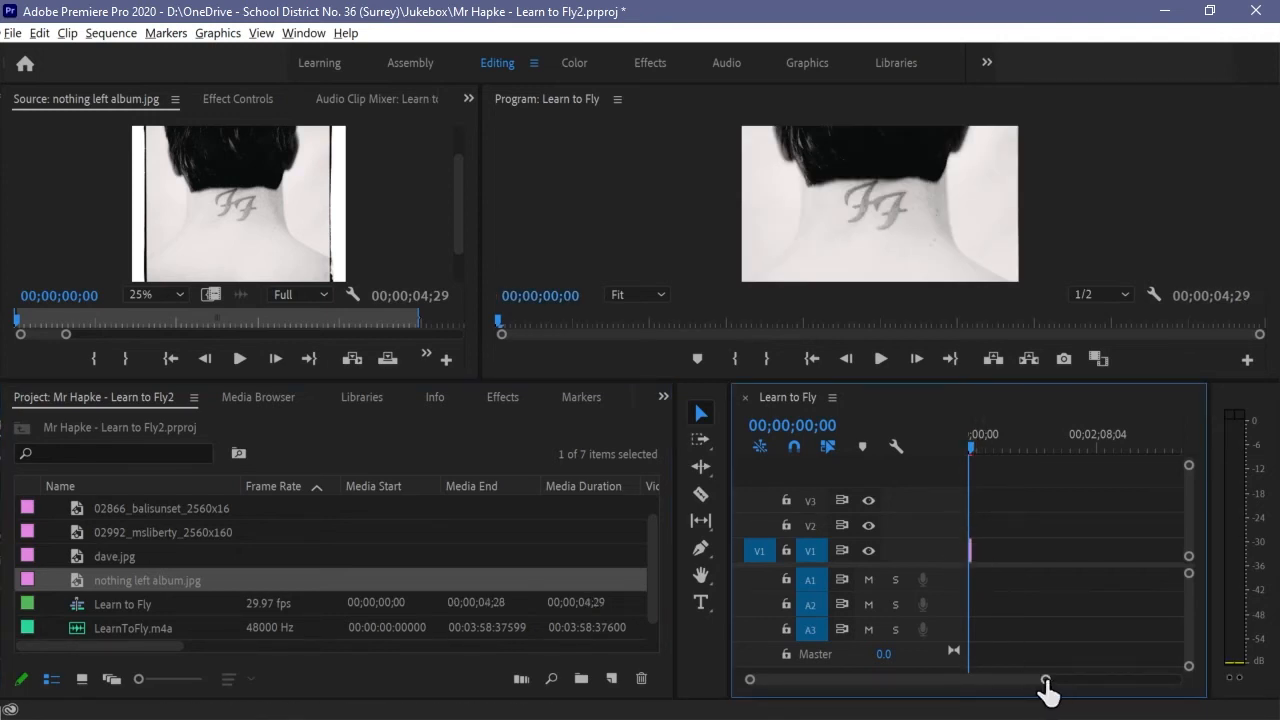
Step: Add dave.jpg directly after the album image on V1 and extend its duration to about 10 seconds
{"action": "left_click_drag", "start_coordinate": [1046, 681], "coordinate": [945, 684]}
{"action": "left_click_drag", "start_coordinate": [733, 500], "coordinate": [516, 500]}
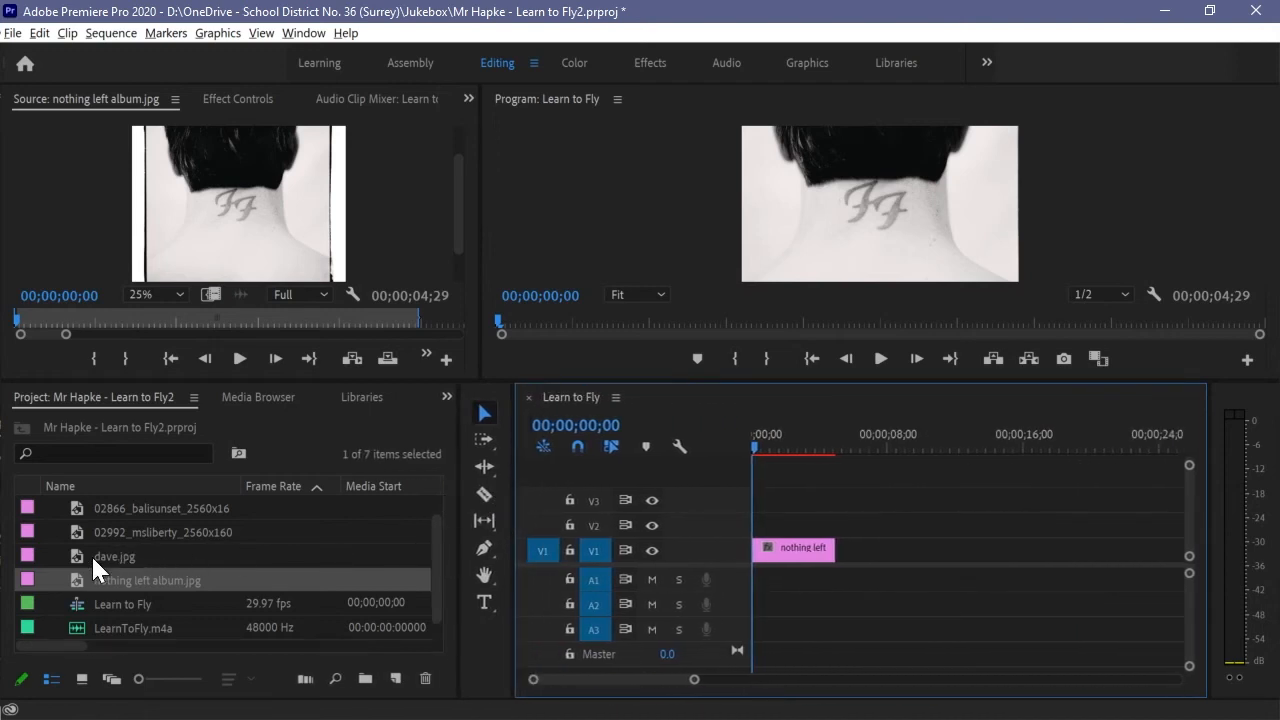
{"action": "left_click_drag", "start_coordinate": [91, 554], "coordinate": [840, 556]}
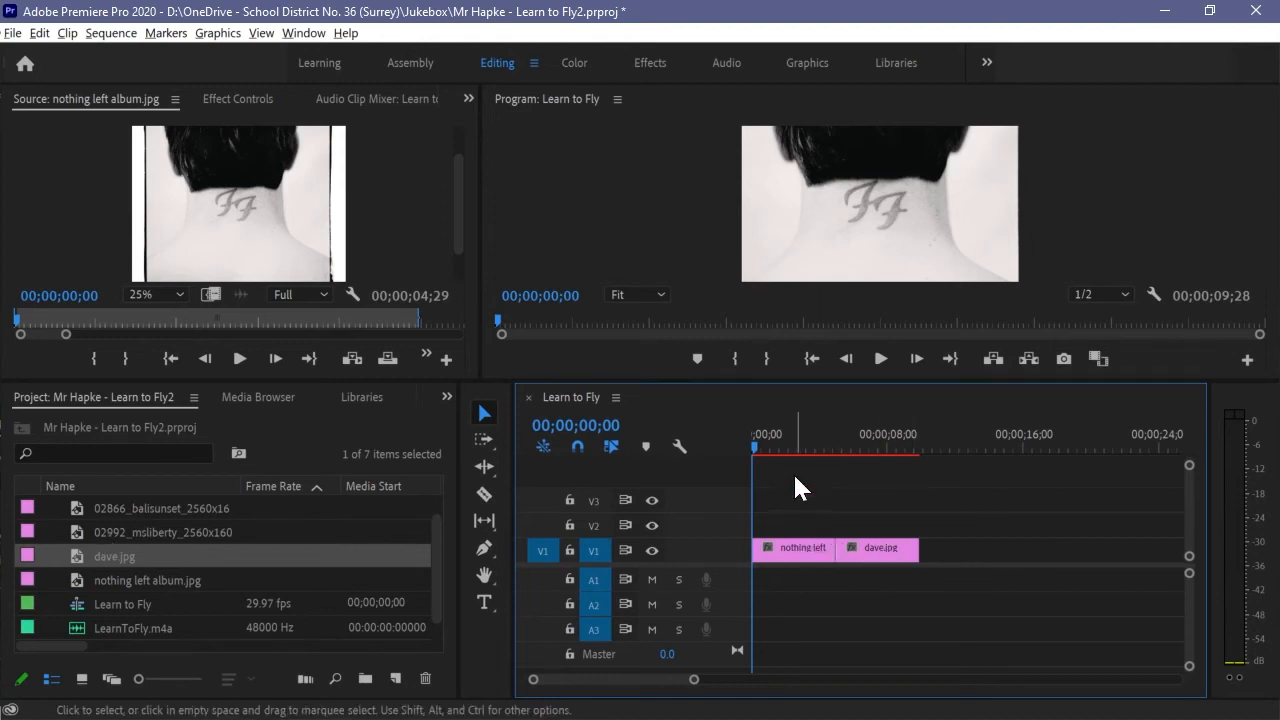
{"action": "left_click_drag", "start_coordinate": [754, 445], "coordinate": [890, 449]}
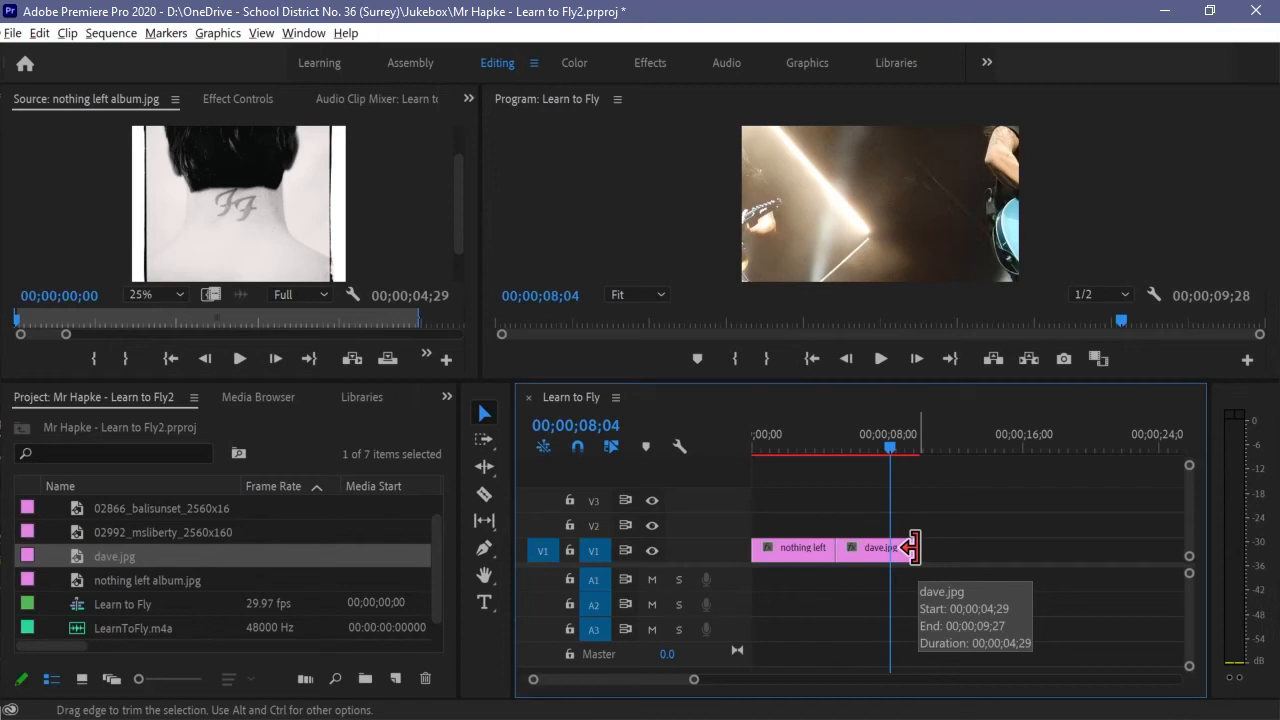
{"action": "left_click_drag", "start_coordinate": [912, 547], "coordinate": [996, 548]}
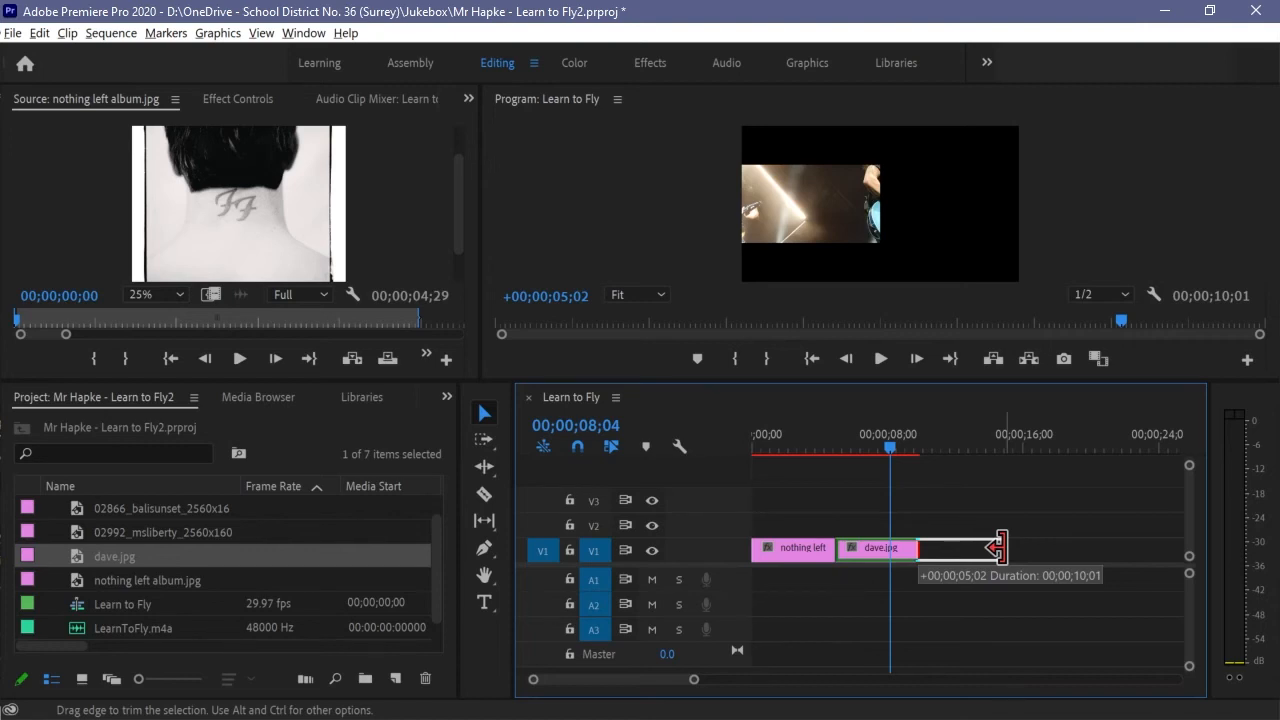
{"action": "left_click_drag", "start_coordinate": [997, 547], "coordinate": [1002, 548]}
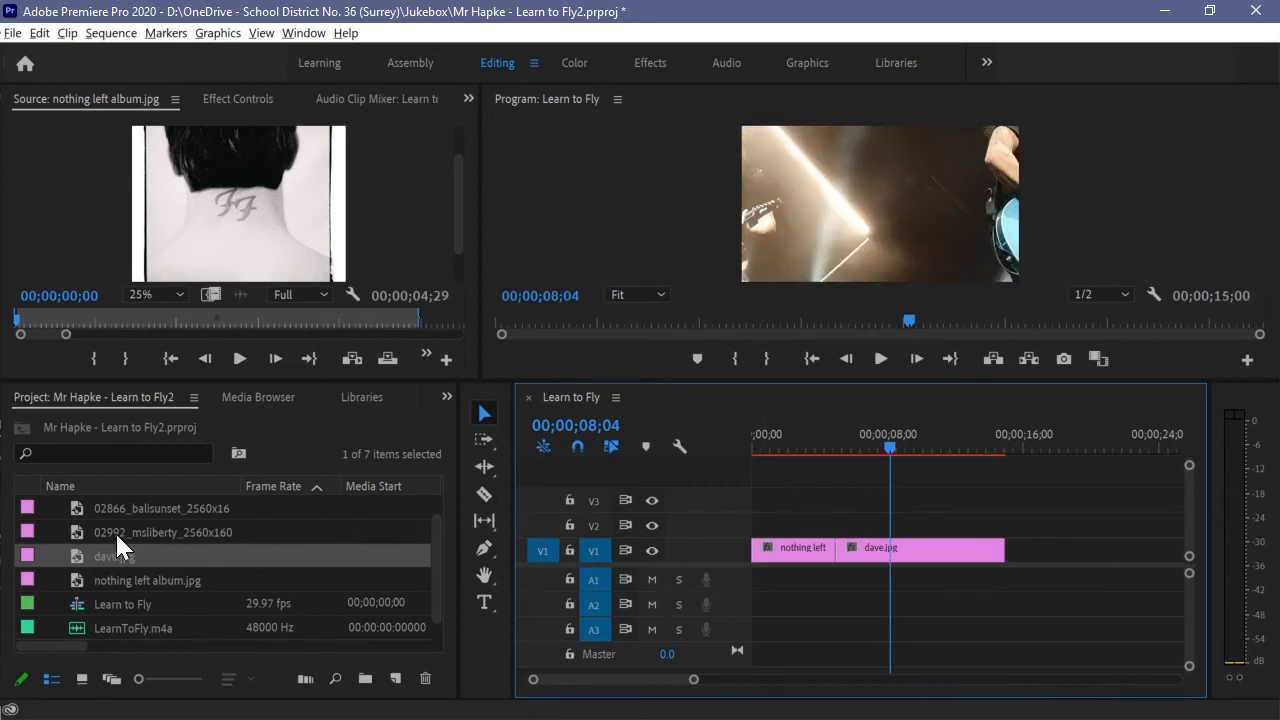
Step: Add the 02992_msliberty image directly after dave.jpg on V1 and extend its duration to about 10 seconds
{"action": "left_click_drag", "start_coordinate": [115, 531], "coordinate": [1010, 552]}
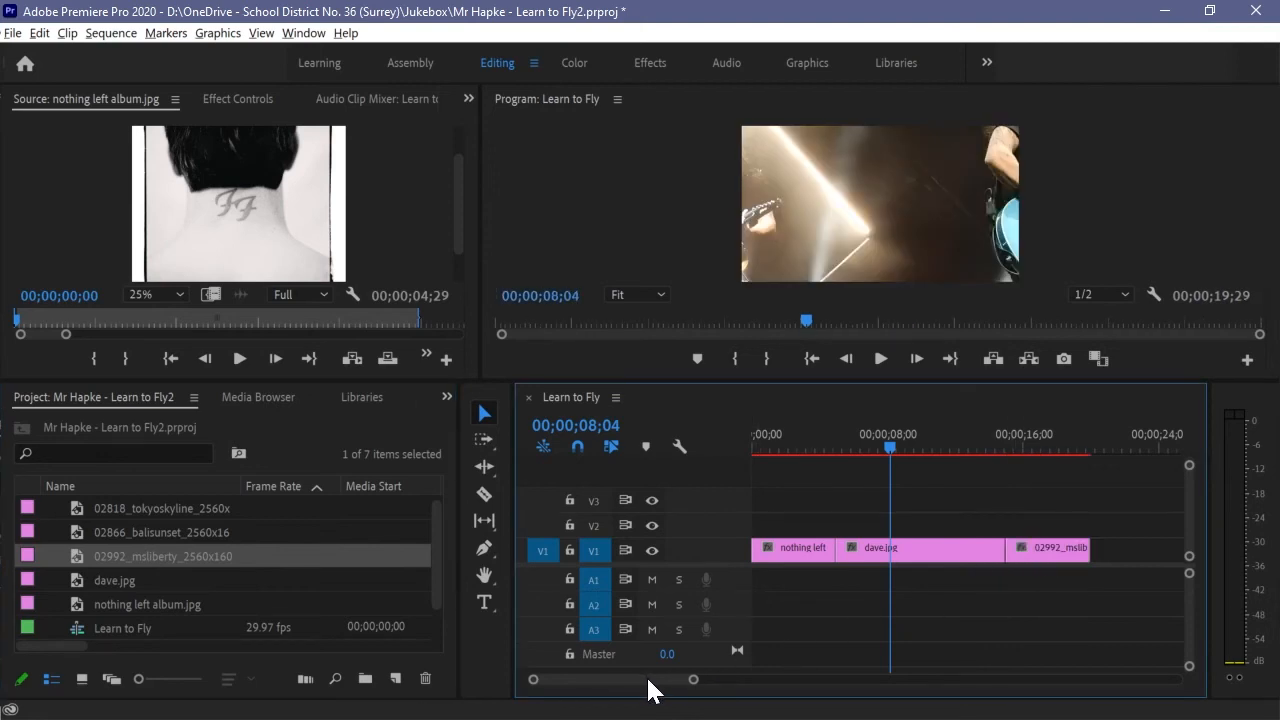
{"action": "scroll", "coordinate": [663, 686], "scroll_direction": "down", "scroll_amount": 5}
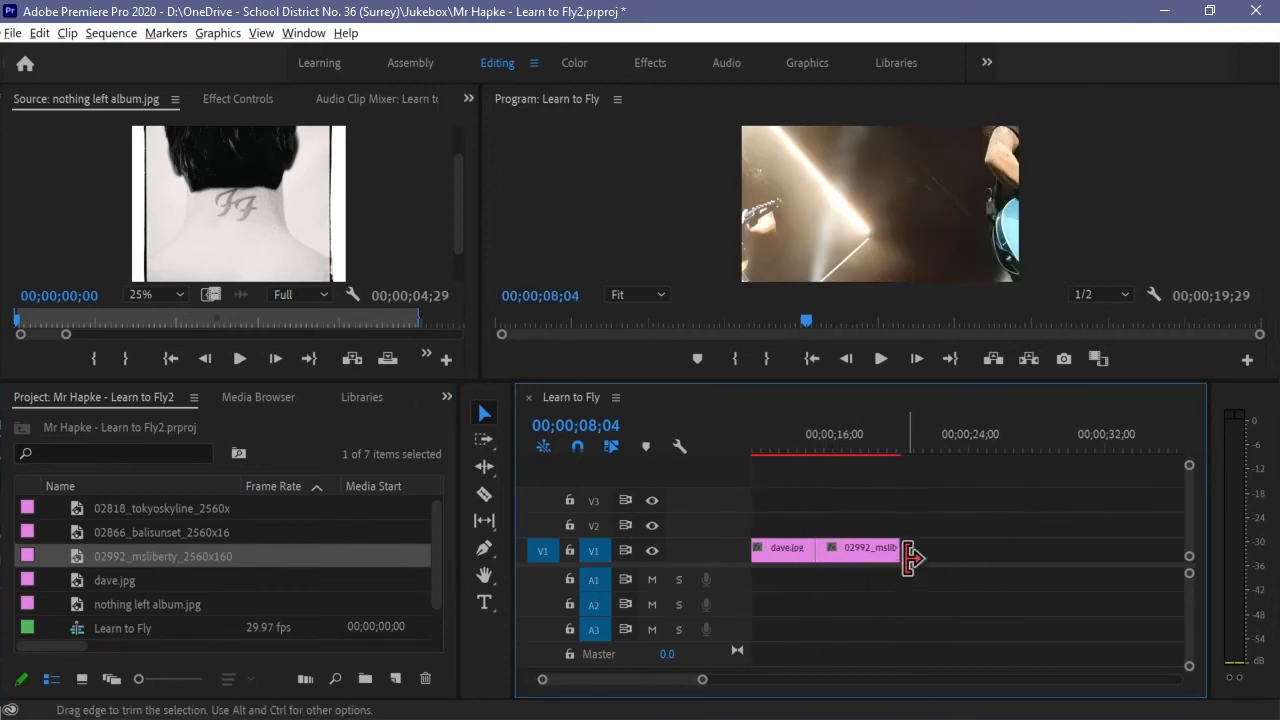
{"action": "left_click_drag", "start_coordinate": [914, 551], "coordinate": [996, 552]}
Step: Append the 02866_balisunset and 02818_tokyoskyline images to the end of V1, each lasting about 10 seconds
{"action": "left_click_drag", "start_coordinate": [145, 532], "coordinate": [1152, 548]}
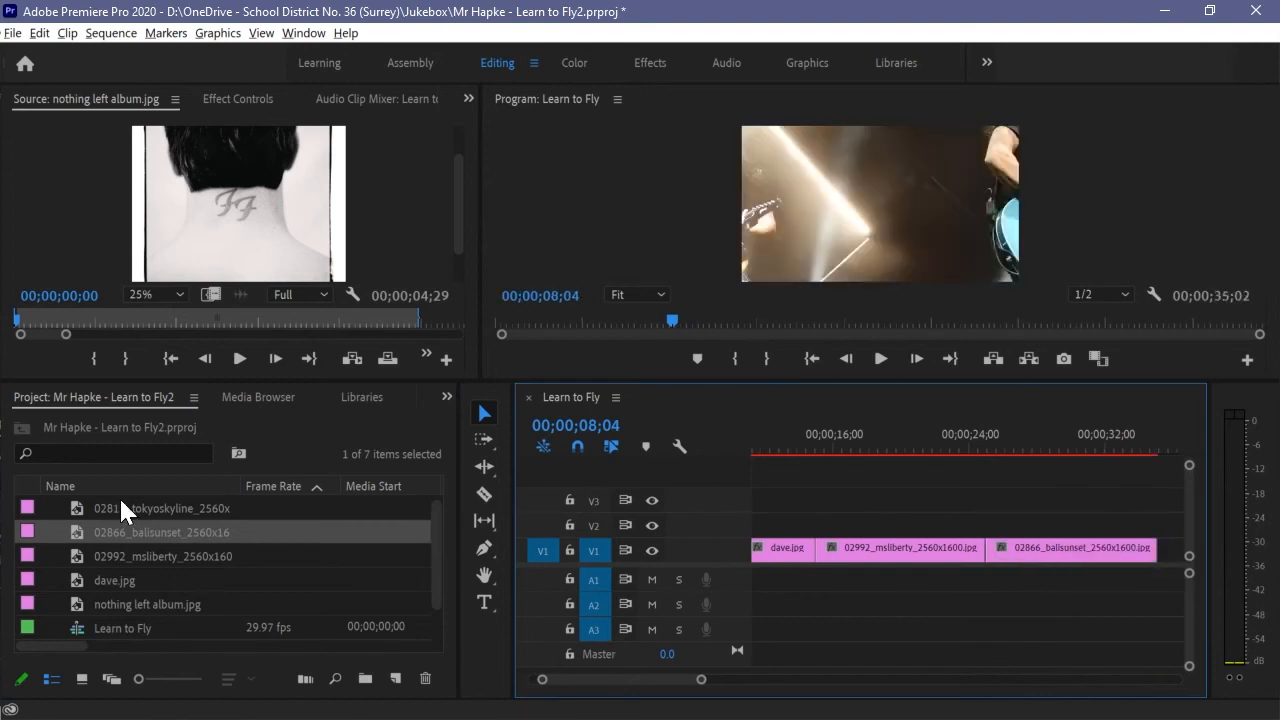
{"action": "left_click_drag", "start_coordinate": [103, 507], "coordinate": [1168, 556]}
{"action": "scroll", "coordinate": [657, 679], "scroll_direction": "down", "scroll_amount": 3}
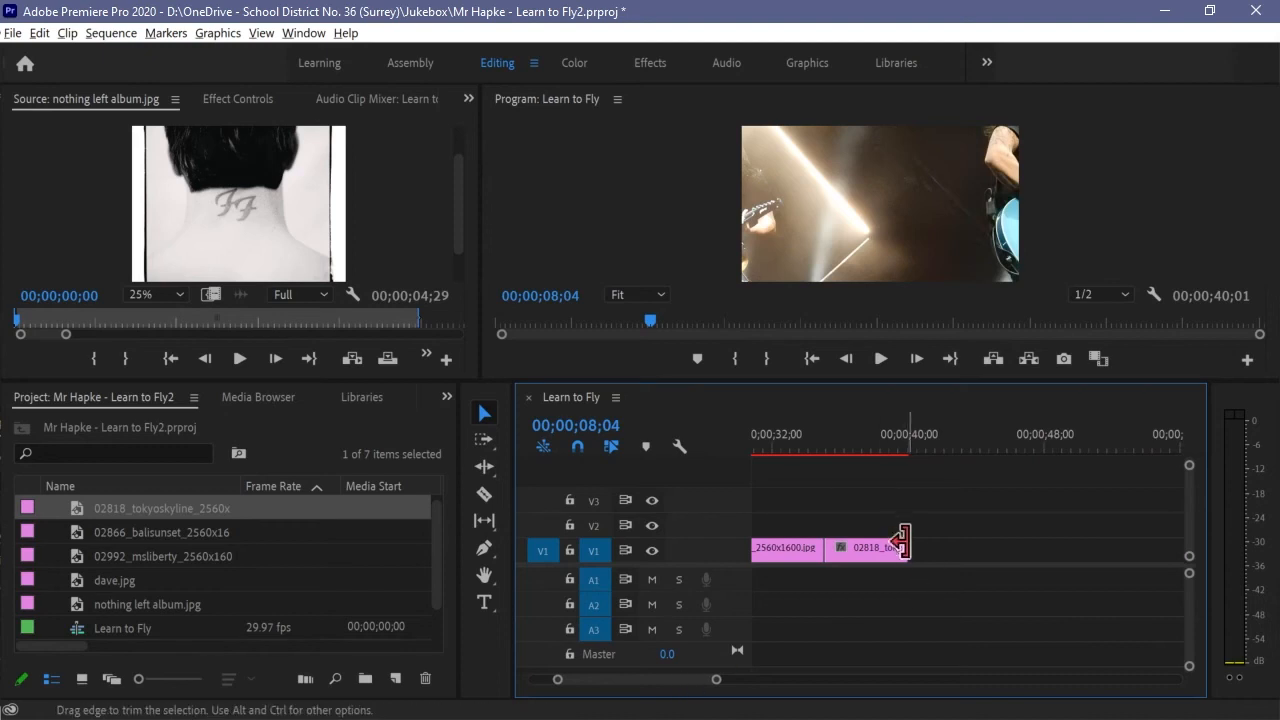
{"action": "left_click_drag", "start_coordinate": [903, 545], "coordinate": [1006, 539]}
Step: Scrub through the image sequence on the timeline, then play it from near the start to check the framing
{"action": "left_click_drag", "start_coordinate": [966, 449], "coordinate": [998, 451]}
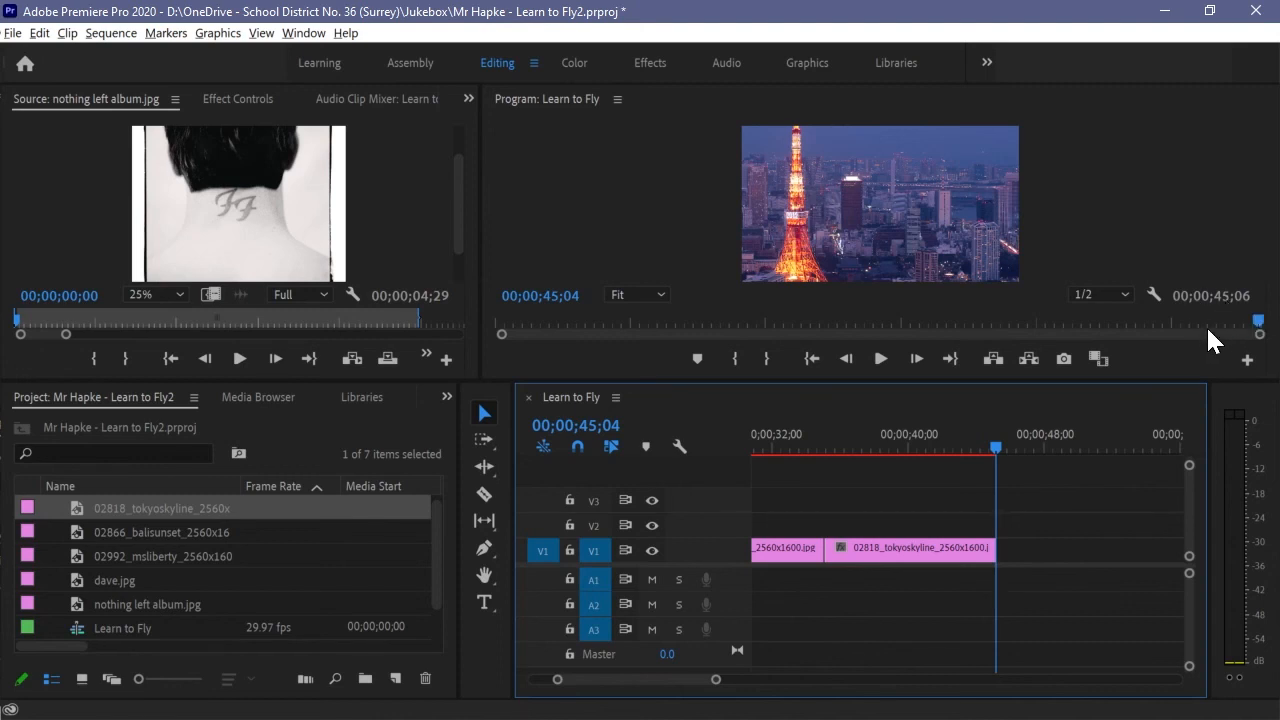
{"action": "left_click_drag", "start_coordinate": [557, 686], "coordinate": [530, 683]}
{"action": "left_click", "coordinate": [959, 441]}
{"action": "left_click_drag", "start_coordinate": [961, 446], "coordinate": [715, 462]}
{"action": "left_click_drag", "start_coordinate": [621, 679], "coordinate": [605, 679]}
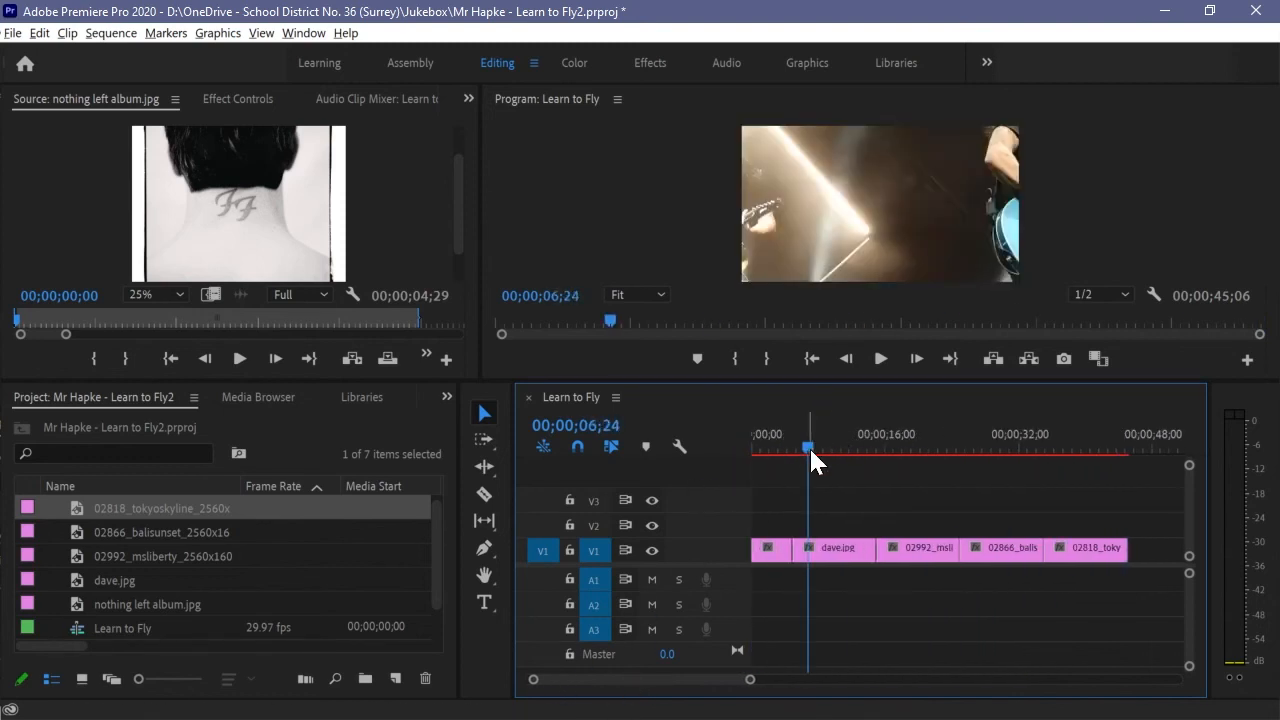
{"action": "left_click_drag", "start_coordinate": [809, 448], "coordinate": [758, 448]}
{"action": "left_click", "coordinate": [885, 358]}
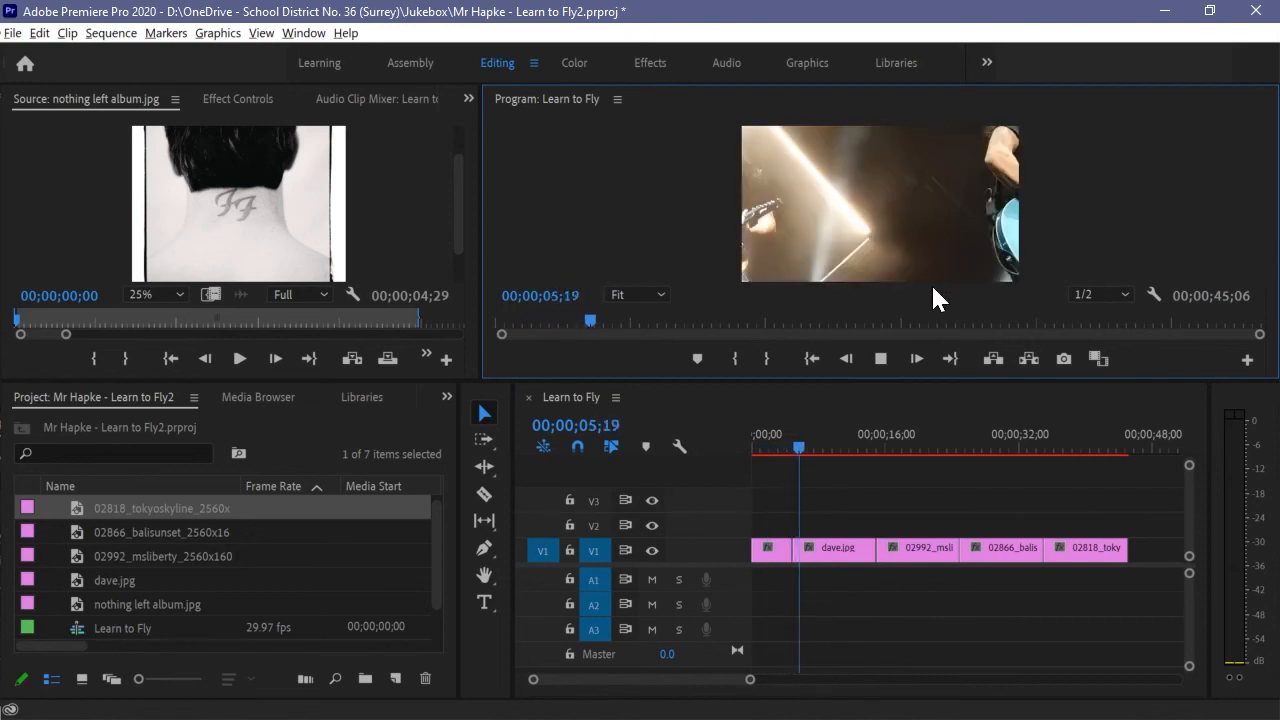
Step: Enlarge the preview area and show Effect Controls docked as the first tab of the source viewer's group
{"action": "left_click_drag", "start_coordinate": [581, 380], "coordinate": [581, 418]}
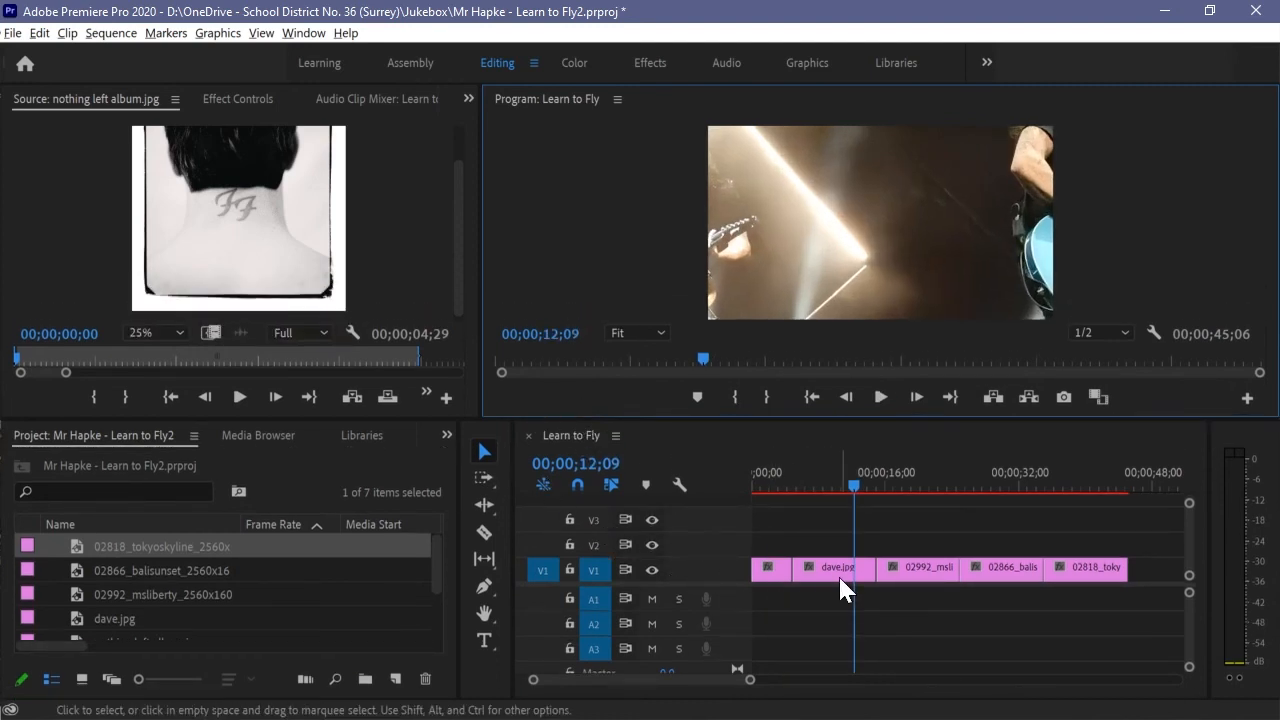
{"action": "left_click", "coordinate": [314, 40]}
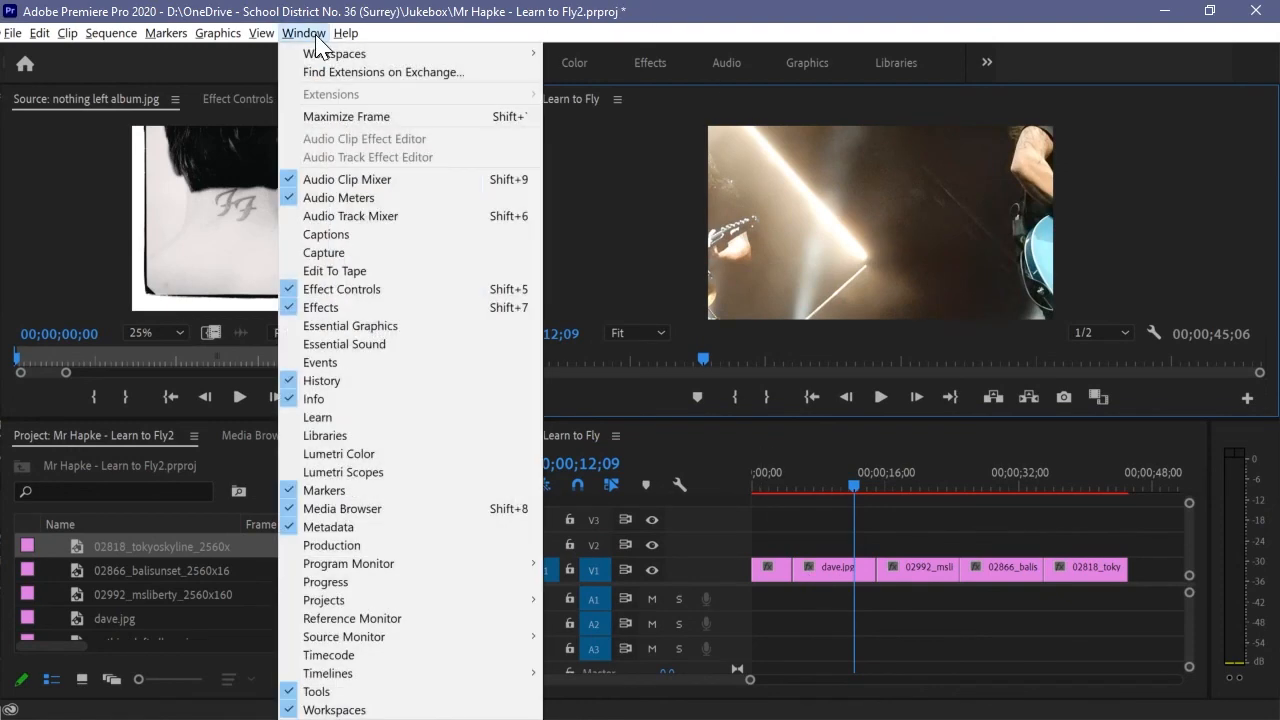
{"action": "left_click", "coordinate": [341, 289]}
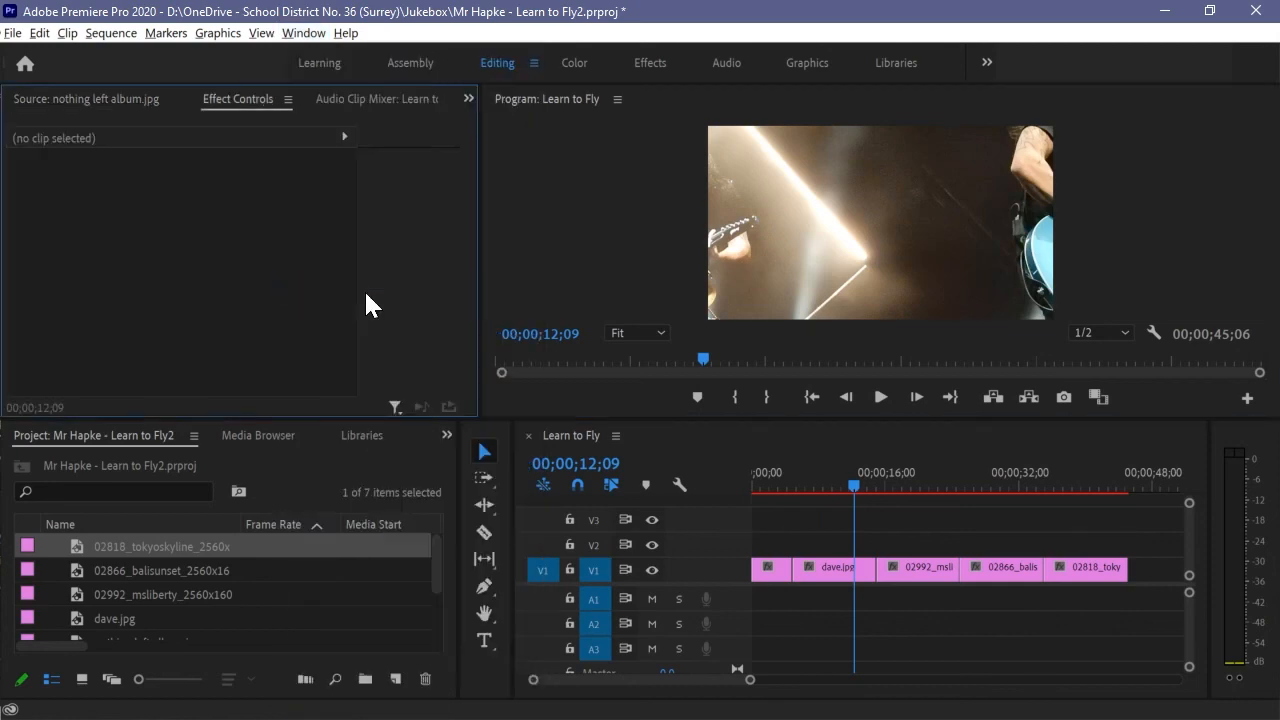
{"action": "left_click_drag", "start_coordinate": [290, 99], "coordinate": [1272, 234]}
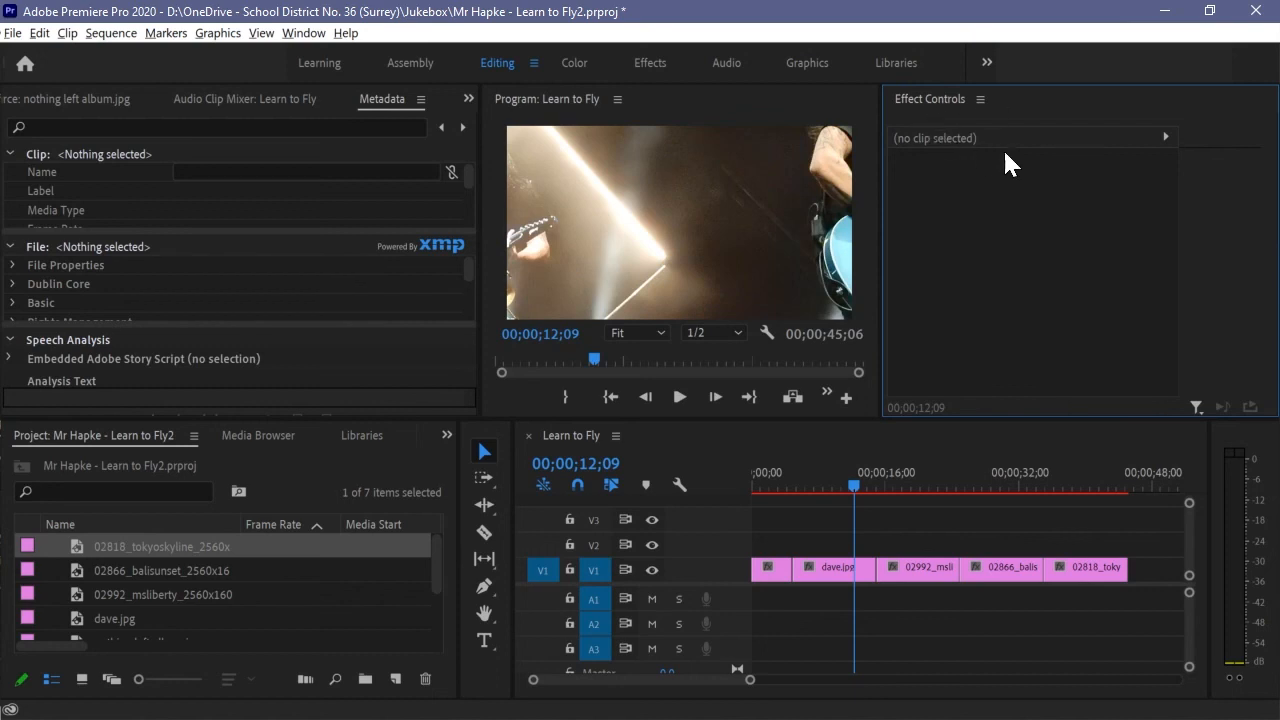
{"action": "left_click_drag", "start_coordinate": [935, 95], "coordinate": [131, 96]}
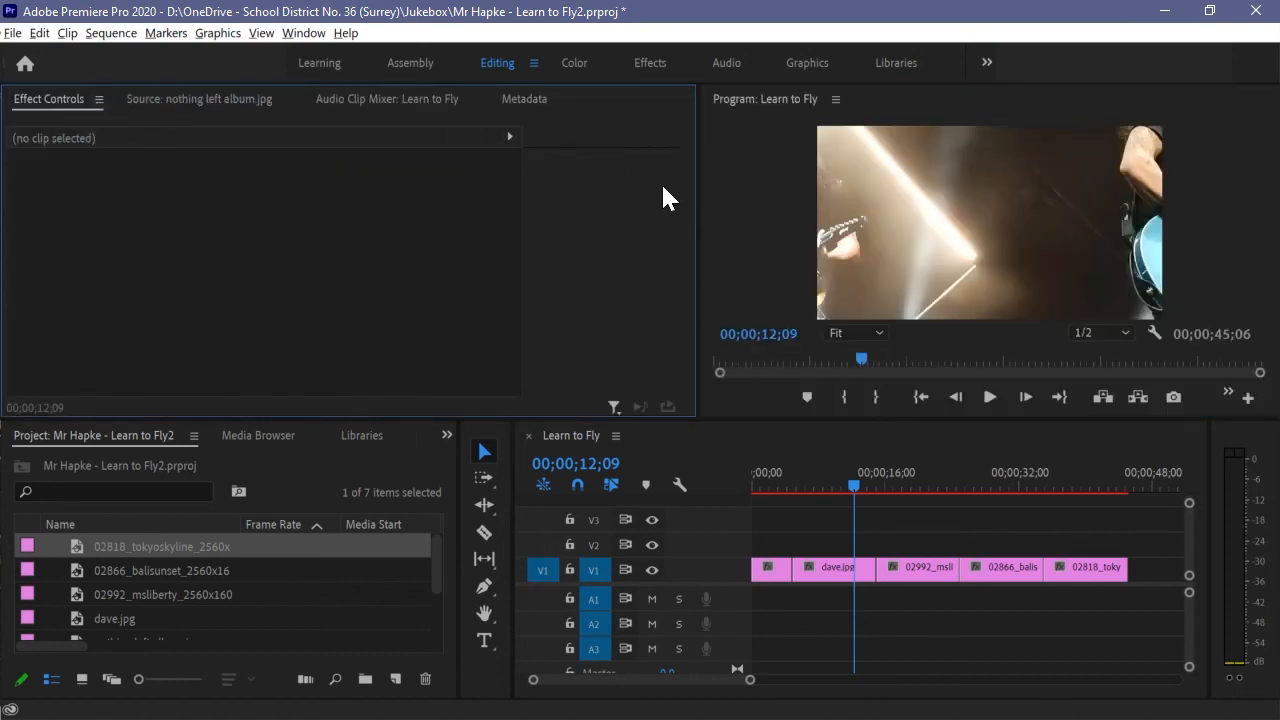
{"action": "left_click_drag", "start_coordinate": [699, 182], "coordinate": [432, 203]}
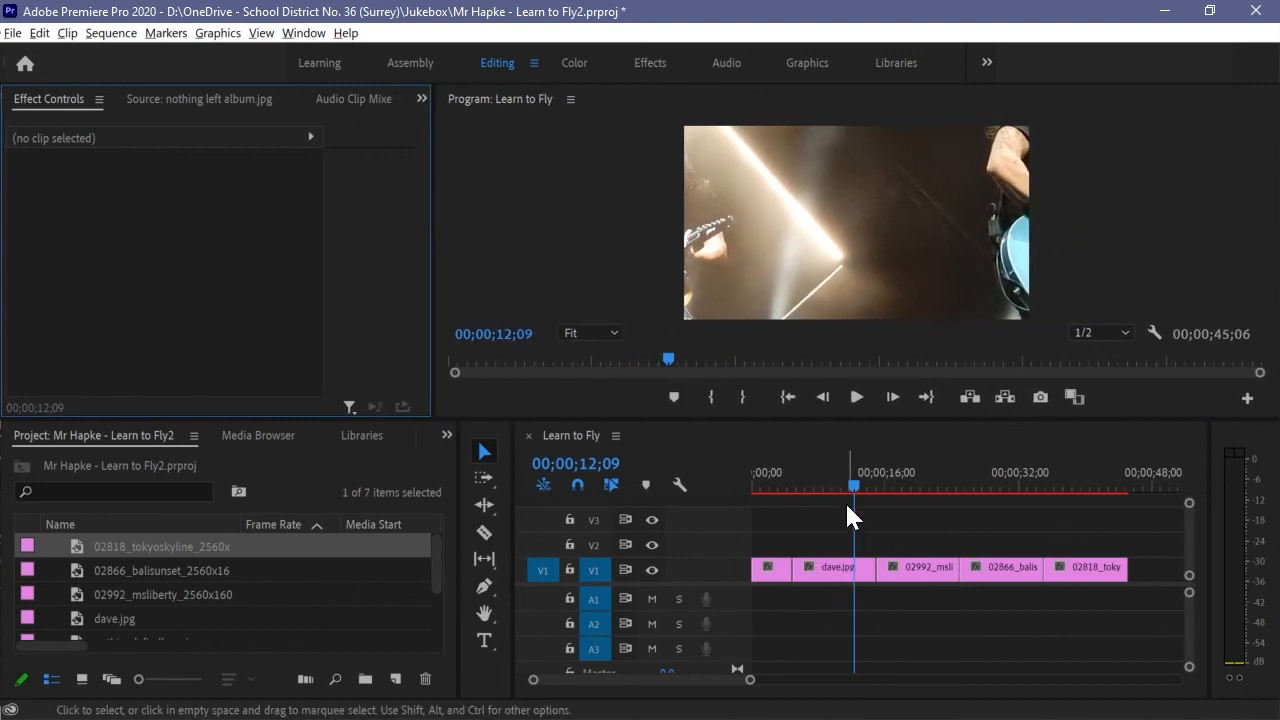
Step: Using the Motion effect, scale the nothing left album.jpg clip down to the frame width and reposition it to fill the frame
{"action": "left_click_drag", "start_coordinate": [848, 484], "coordinate": [778, 504]}
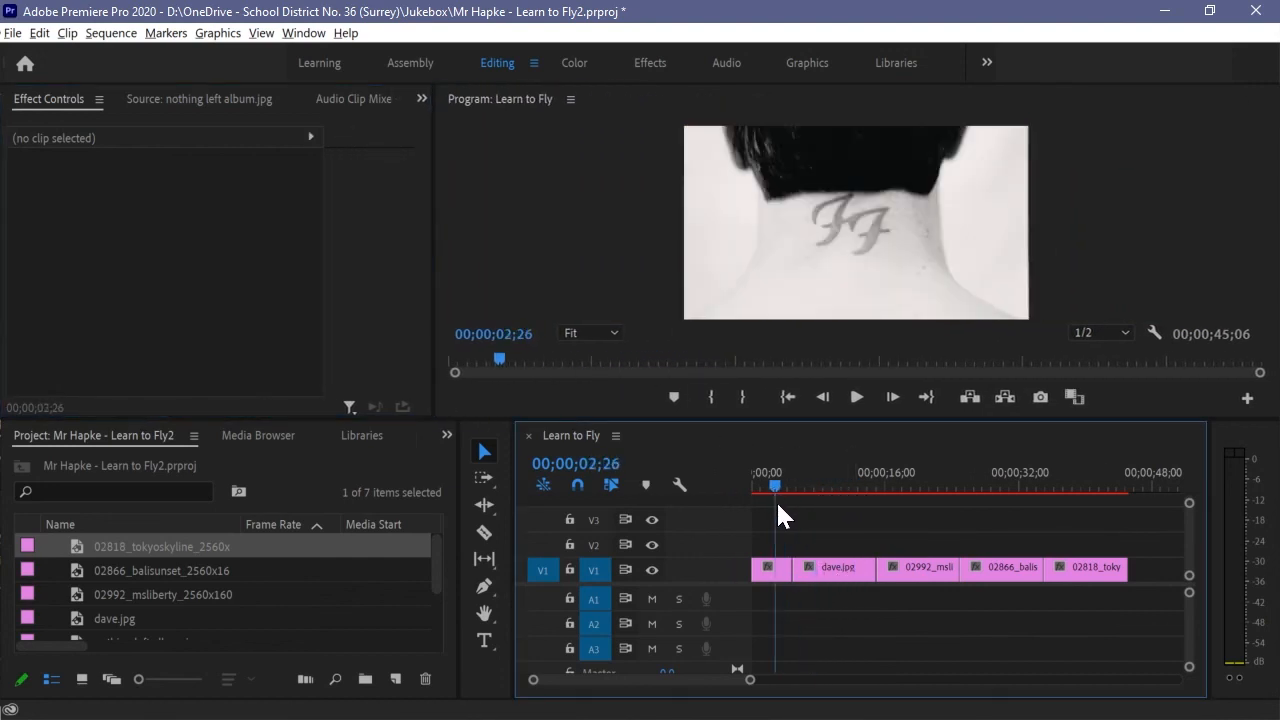
{"action": "left_click", "coordinate": [771, 580]}
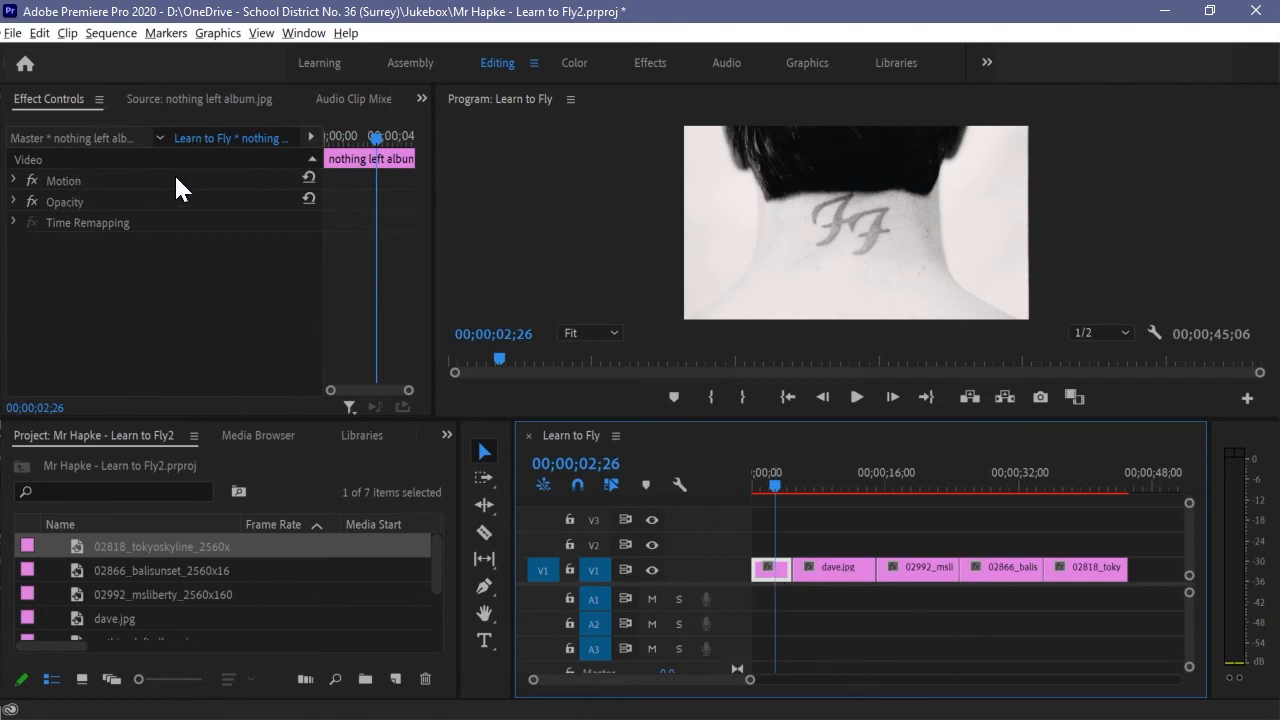
{"action": "left_click", "coordinate": [80, 186]}
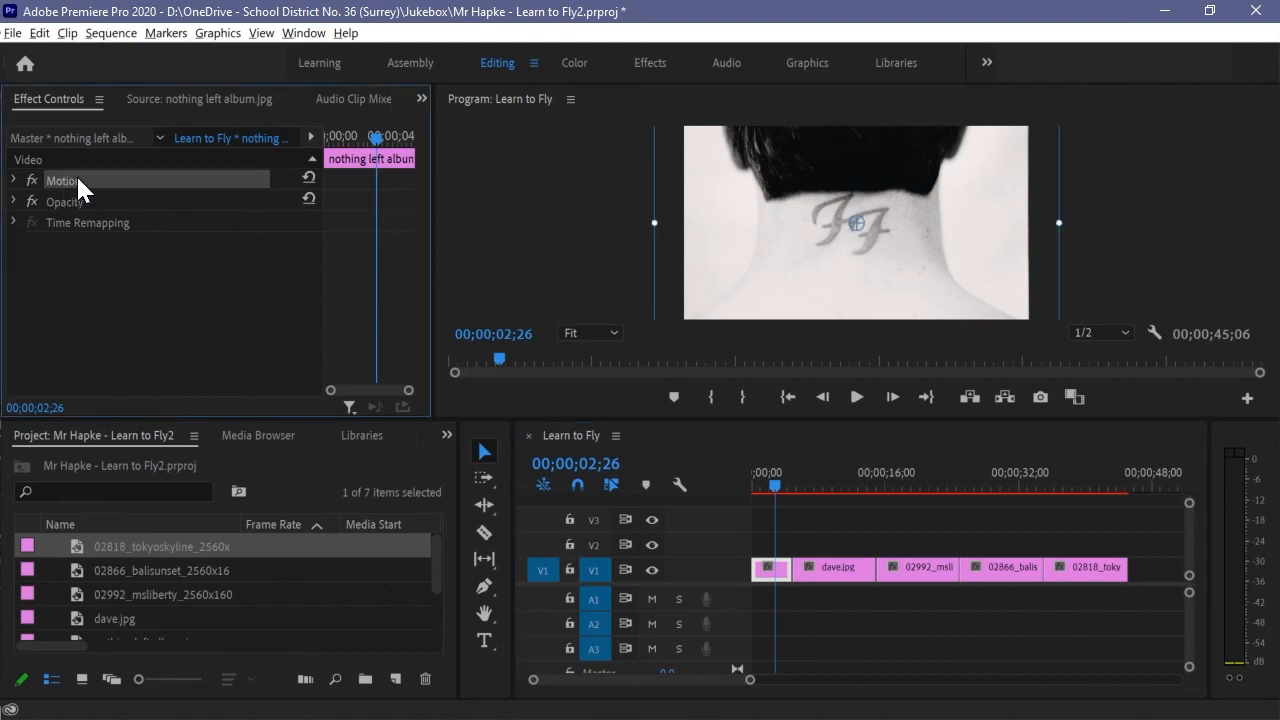
{"action": "left_click_drag", "start_coordinate": [653, 223], "coordinate": [682, 222]}
{"action": "left_click_drag", "start_coordinate": [758, 250], "coordinate": [762, 316]}
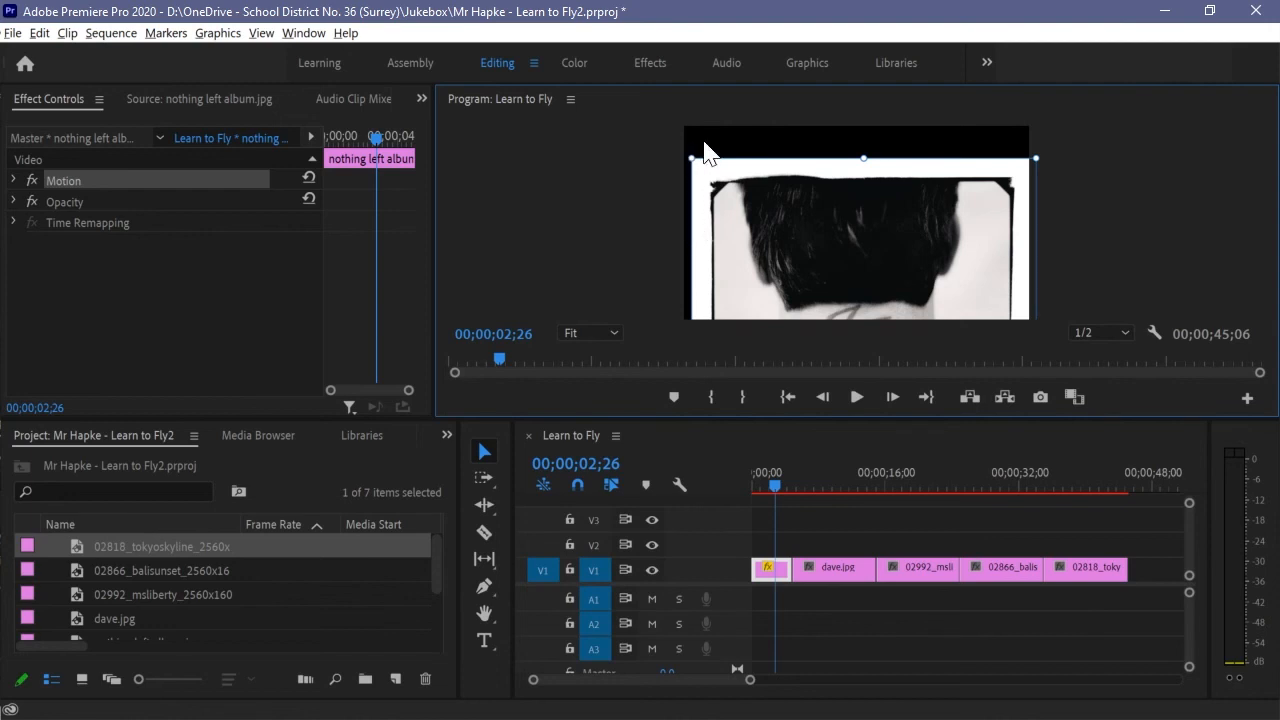
{"action": "left_click_drag", "start_coordinate": [802, 233], "coordinate": [792, 180]}
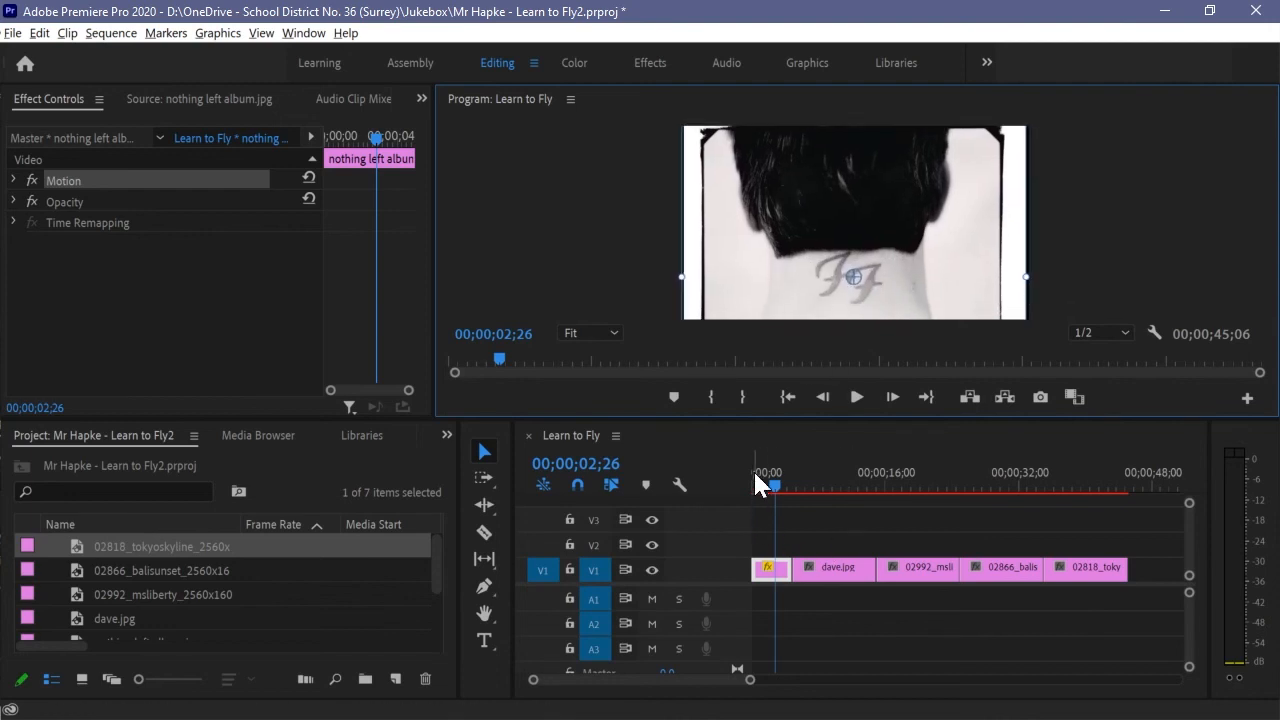
Step: Using the Motion effect, scale down and reposition the dave.jpg clip so the guitarist and drummer show and the frame is filled
{"action": "left_click_drag", "start_coordinate": [775, 490], "coordinate": [834, 490]}
{"action": "left_click", "coordinate": [846, 585]}
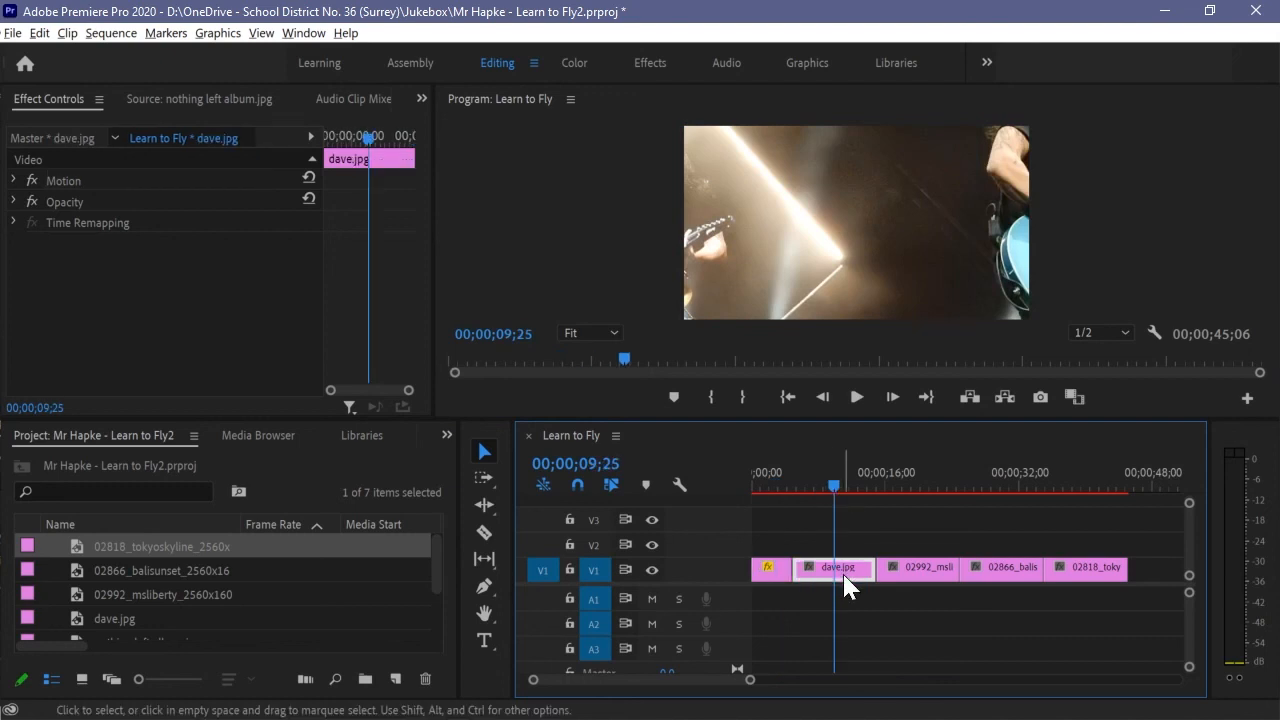
{"action": "left_click", "coordinate": [130, 182]}
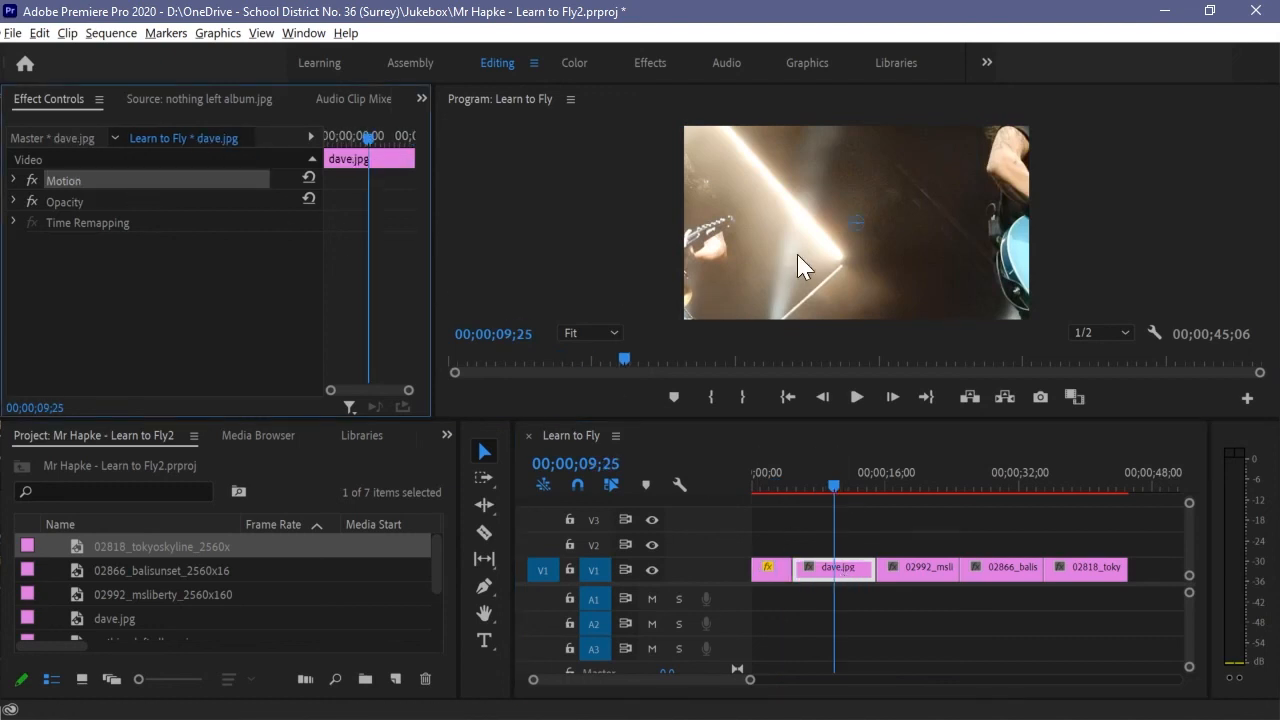
{"action": "left_click", "coordinate": [876, 266]}
{"action": "left_click_drag", "start_coordinate": [769, 206], "coordinate": [806, 237]}
{"action": "left_click_drag", "start_coordinate": [922, 271], "coordinate": [818, 174]}
{"action": "left_click_drag", "start_coordinate": [686, 309], "coordinate": [679, 322]}
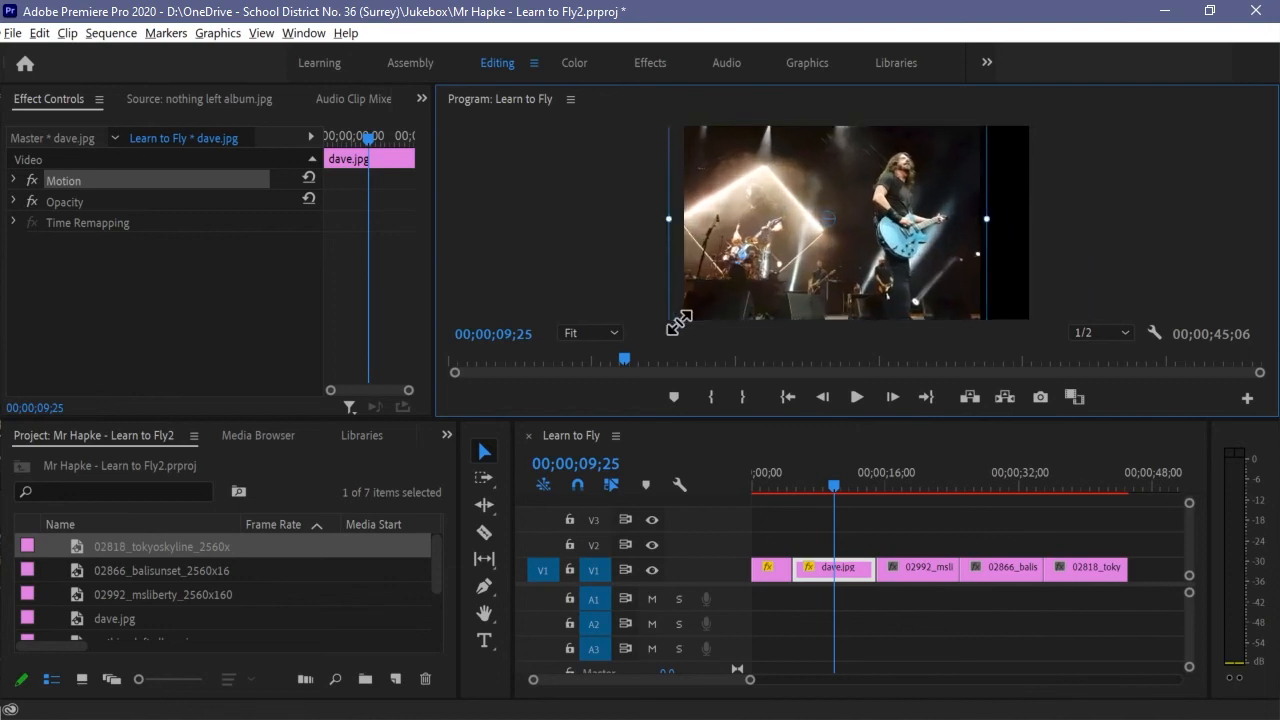
{"action": "mouse_move", "coordinate": [832, 235]}
{"action": "left_mouse_down"}
{"action": "mouse_move", "coordinate": [858, 264]}
{"action": "mouse_move", "coordinate": [833, 225]}
{"action": "left_mouse_up"}
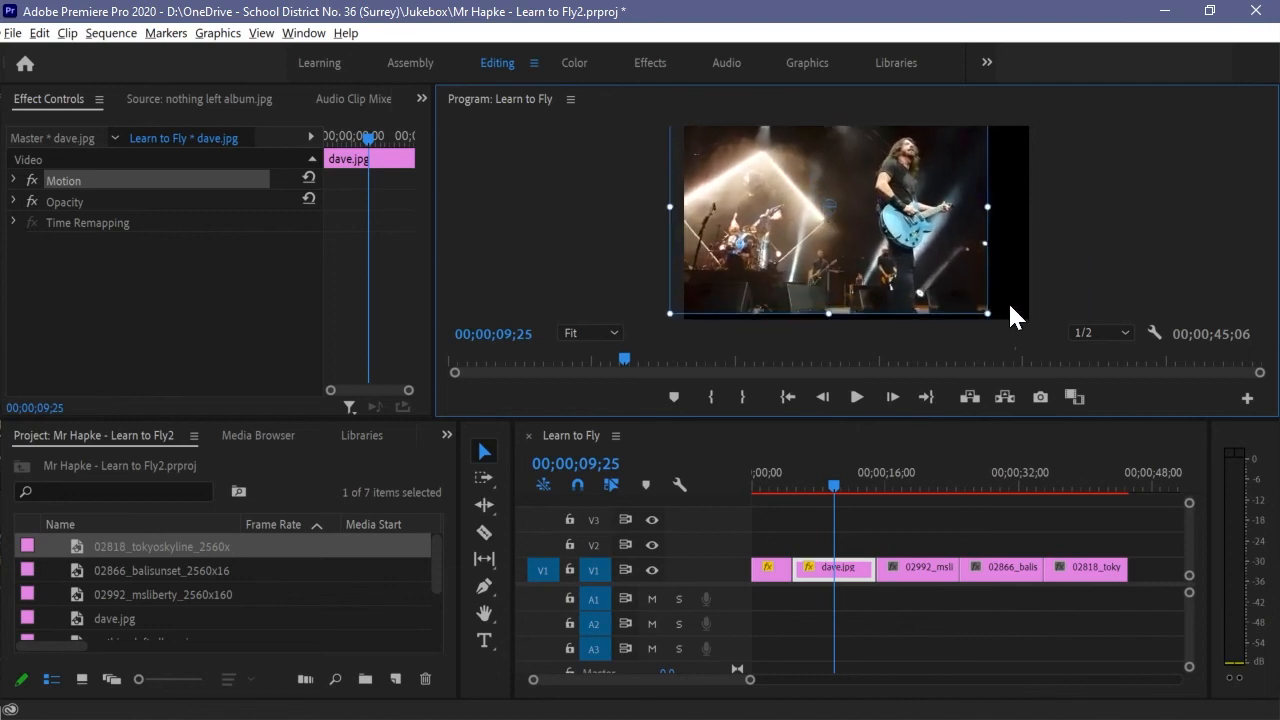
{"action": "left_click_drag", "start_coordinate": [988, 314], "coordinate": [1034, 343]}
{"action": "left_click_drag", "start_coordinate": [971, 261], "coordinate": [984, 284]}
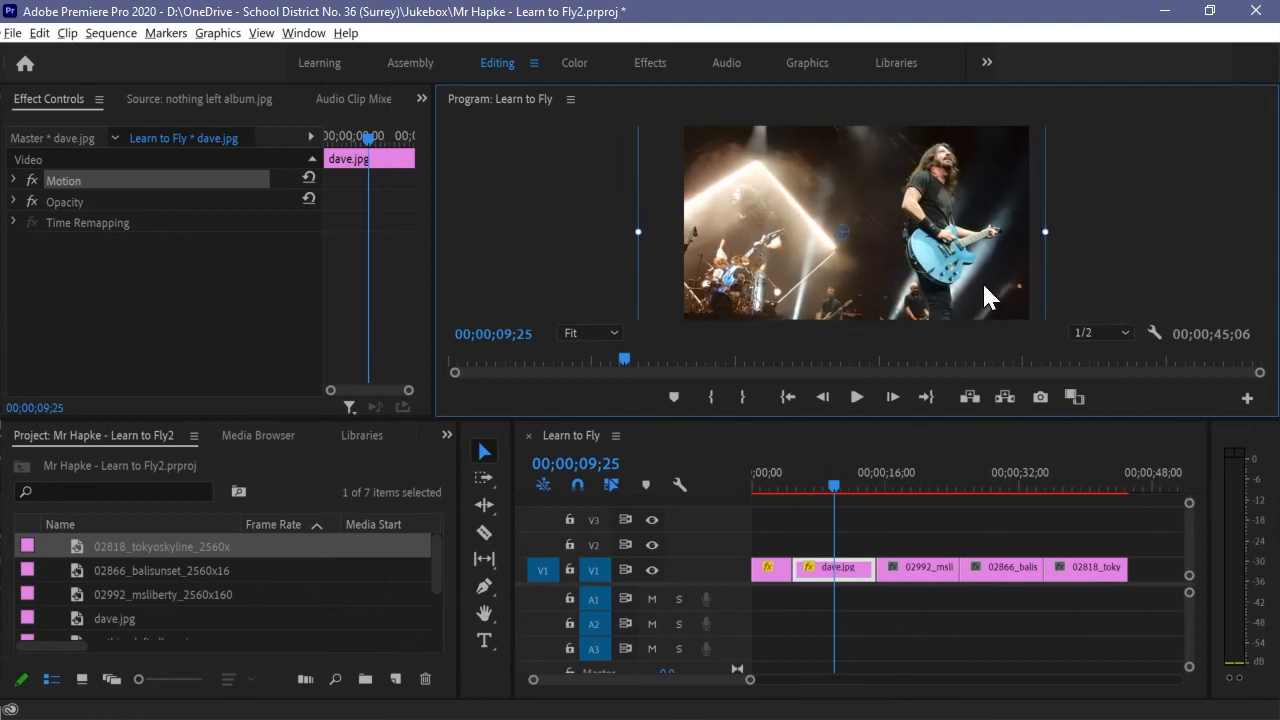
Step: Move the playhead to 00;00;19;12 over the 02992_msliberty clip
{"action": "left_click_drag", "start_coordinate": [836, 488], "coordinate": [916, 500]}
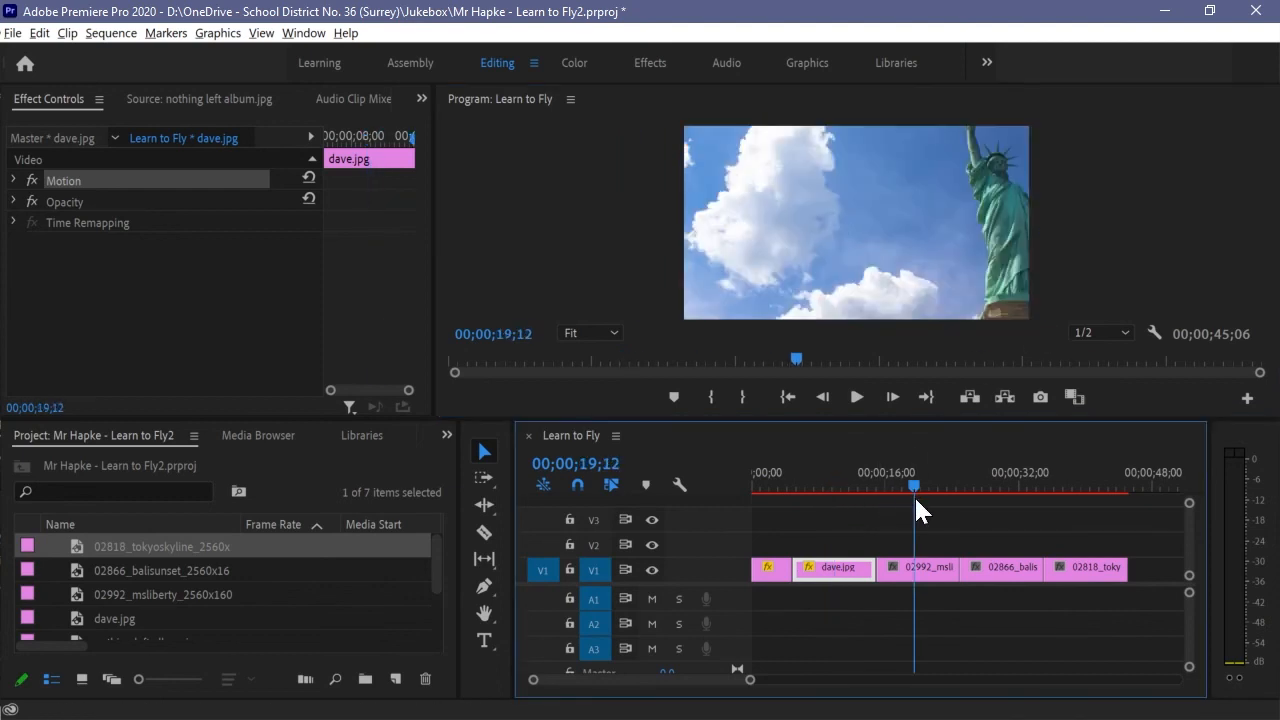